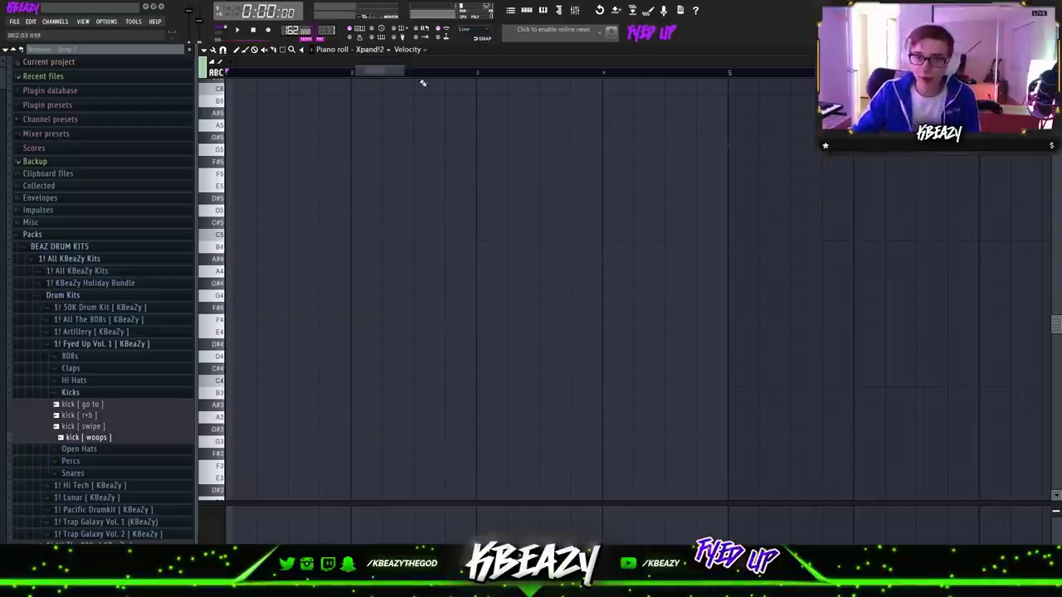
Collapse the Kicks folder of the Fyed Up Vol. 1 kit in the sample browser.
scroll(260, 373, up, 3)
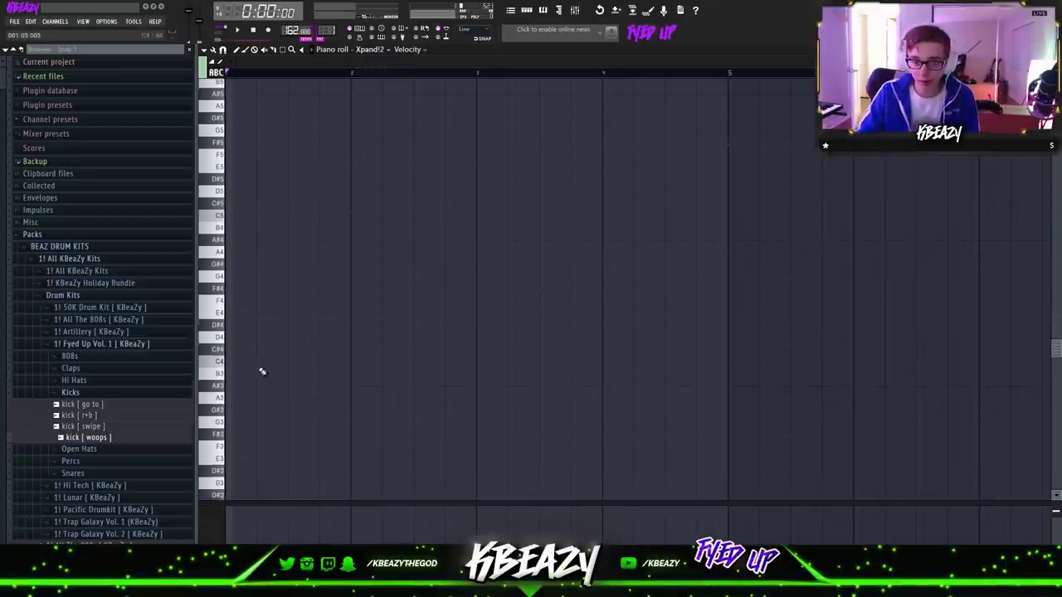
click(113, 393)
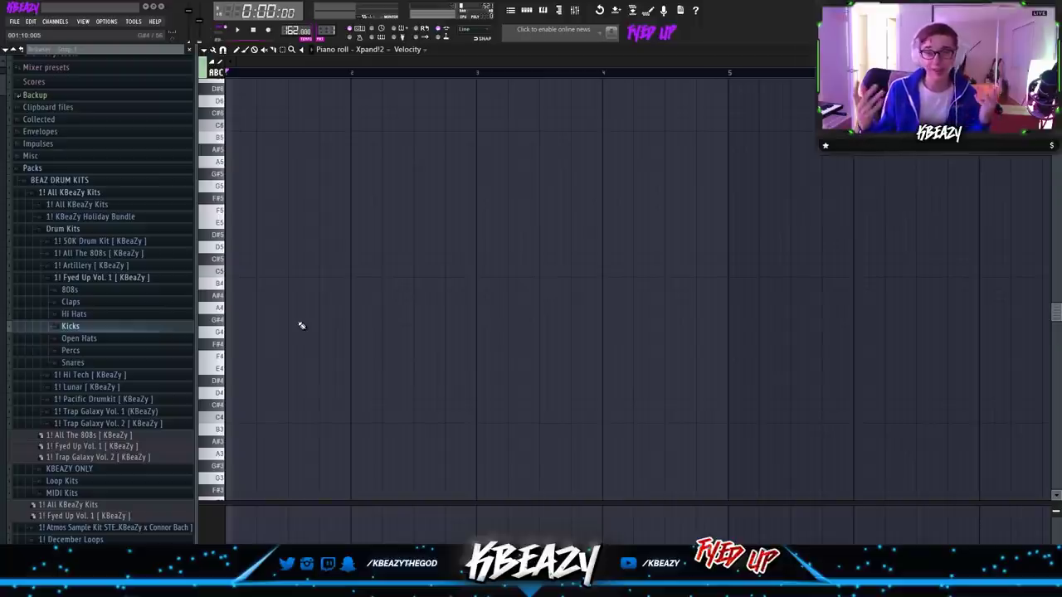
scroll(301, 325, up, 5)
click(293, 32)
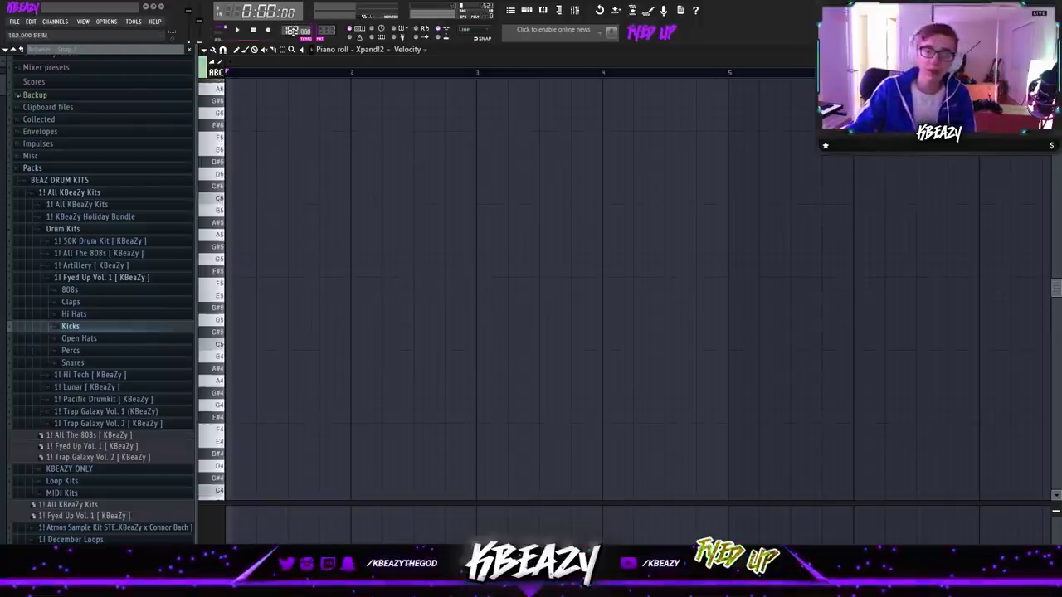
Place a two-step C5 note at the start of bar 1, followed directly by a four-step D#5 note.
scroll(247, 345, up, 3)
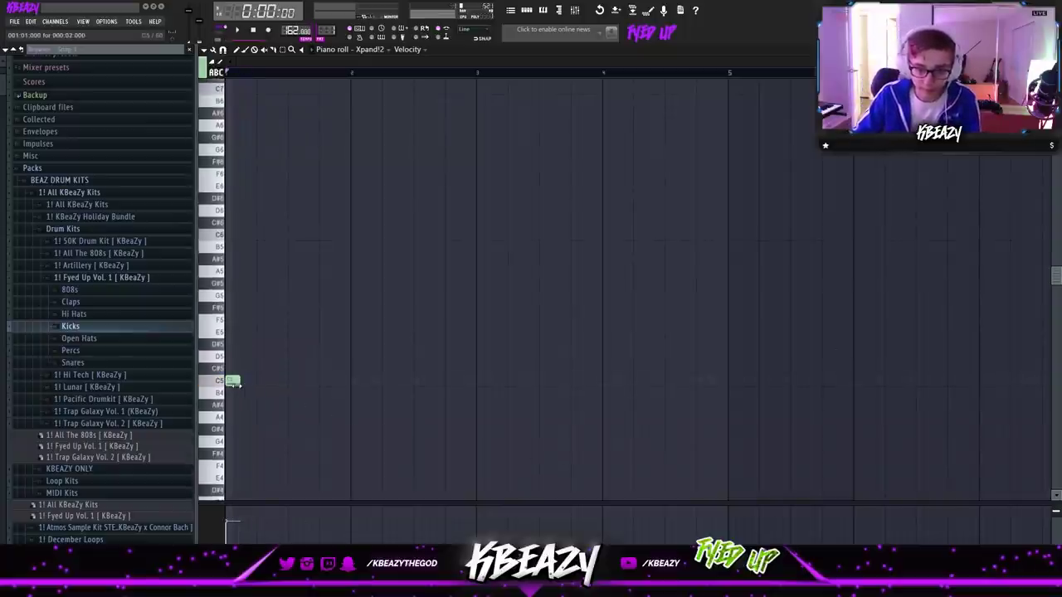
key(space)
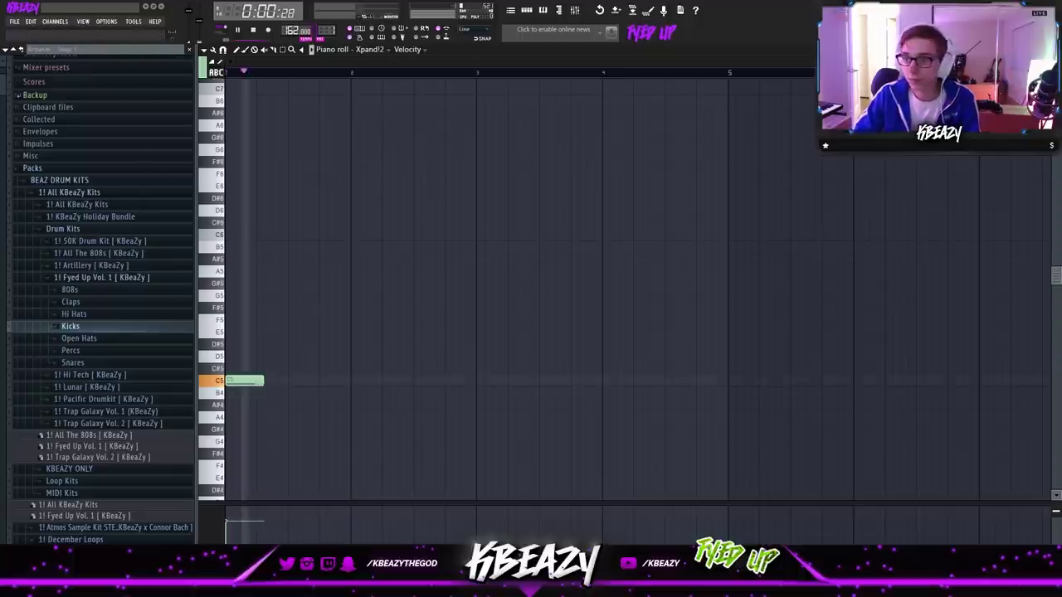
drag(1040, 62, 719, 126)
click(267, 346)
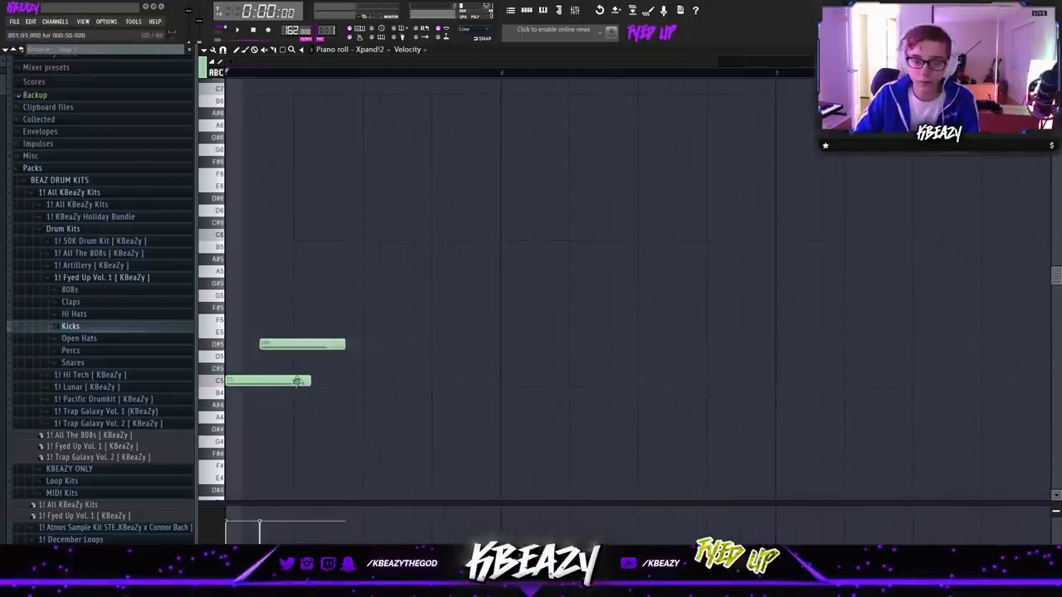
drag(305, 382, 255, 381)
drag(341, 347, 323, 347)
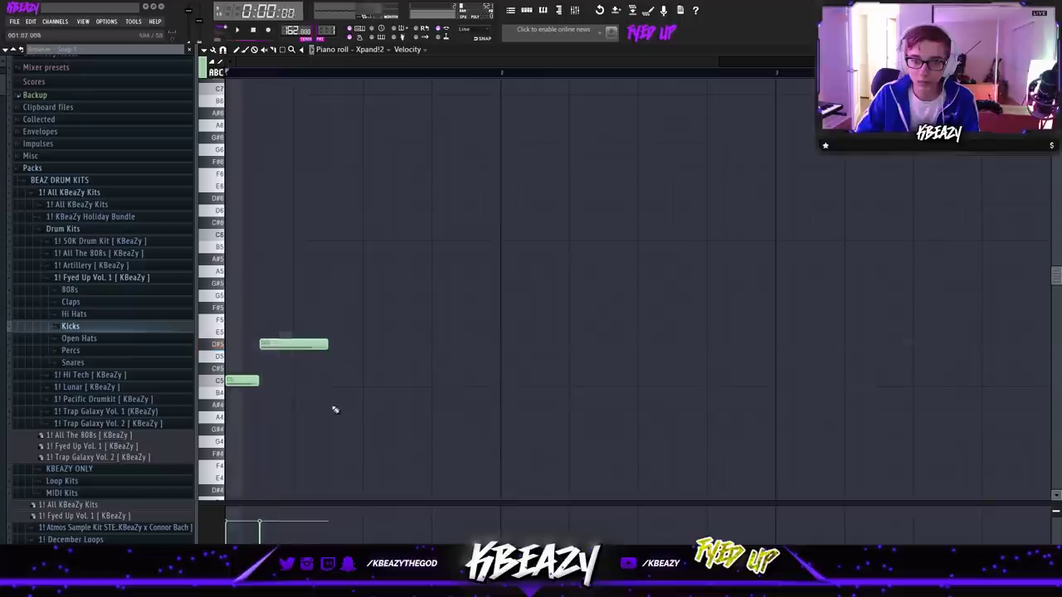
Add a two-step A#4 note right after the D#5 note, followed by a four-step F5 note.
click(332, 404)
click(368, 320)
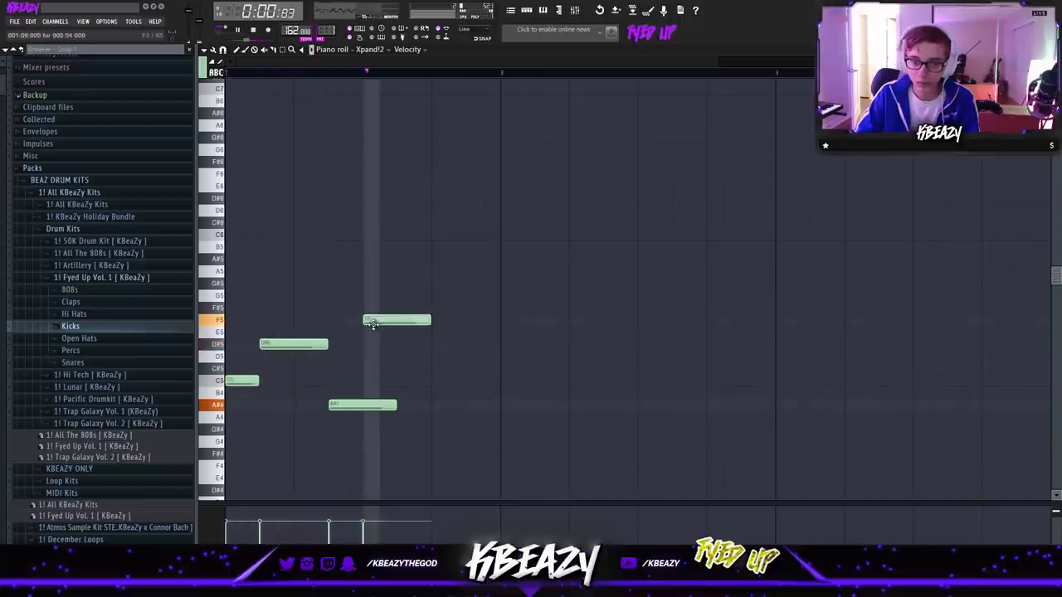
drag(395, 405, 363, 405)
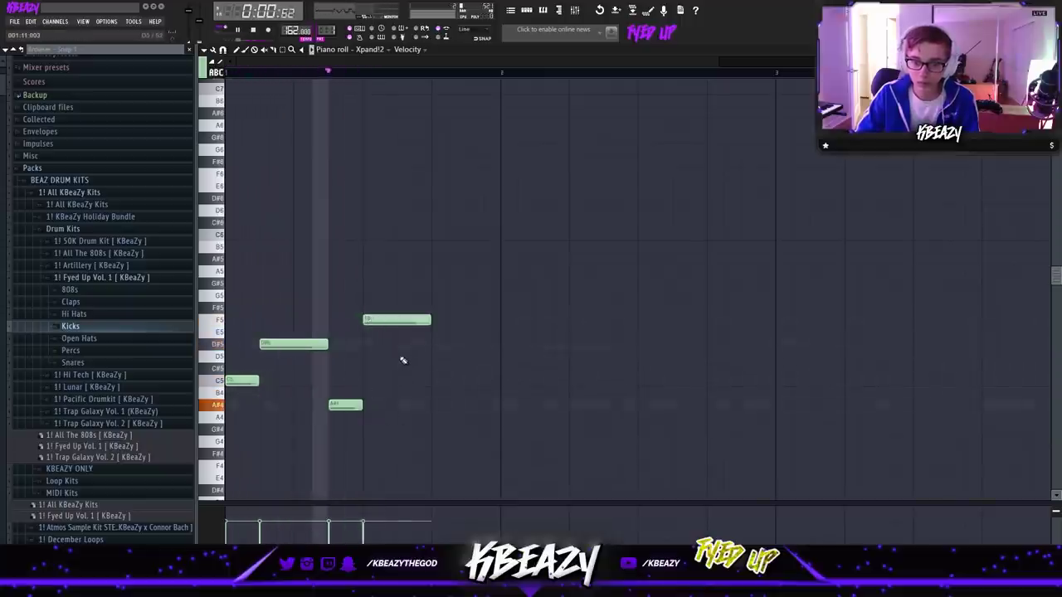
Try a two-step D5 note on beat 4 of bar 1, with the F5 note held until it starts.
click(399, 355)
drag(429, 321, 396, 320)
drag(412, 356, 430, 355)
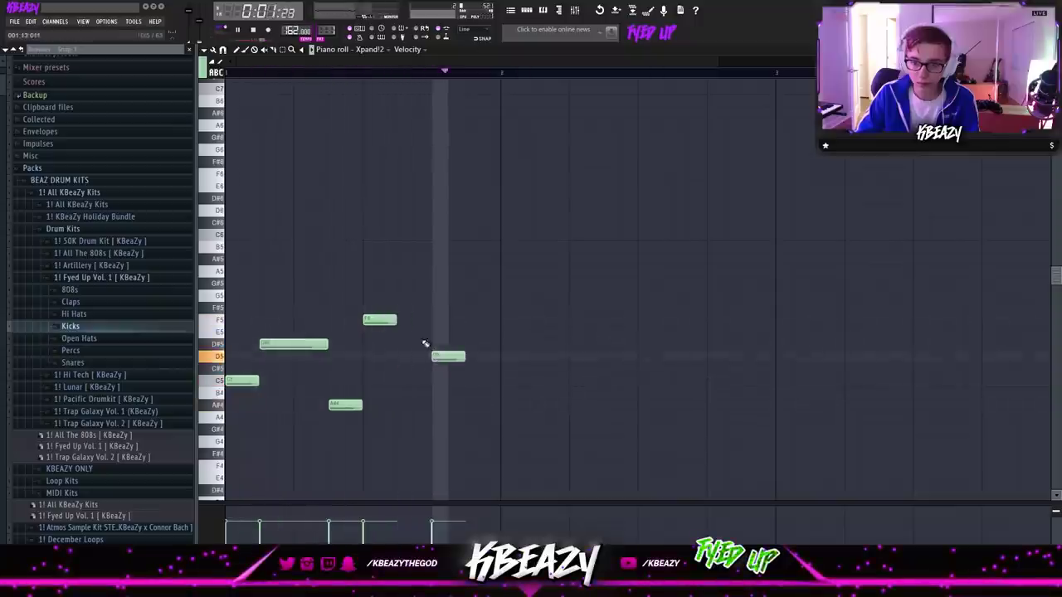
drag(396, 320, 431, 320)
Place a two-step G#4 note on beat 4 of bar 1 and a four-step C5 note directly after it.
click(437, 429)
key(space)
click(449, 427)
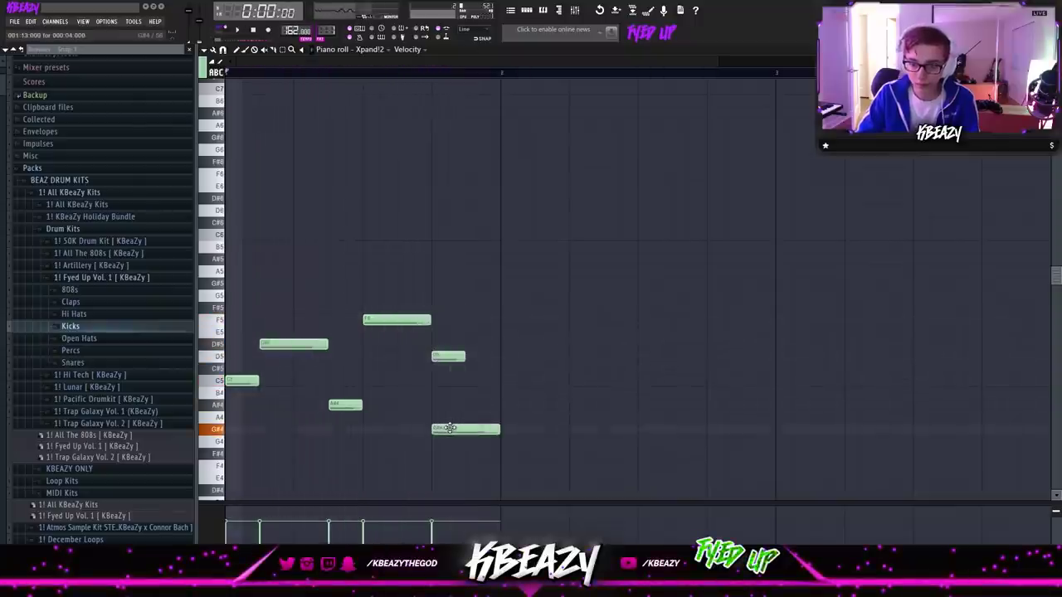
key(space)
click(490, 386)
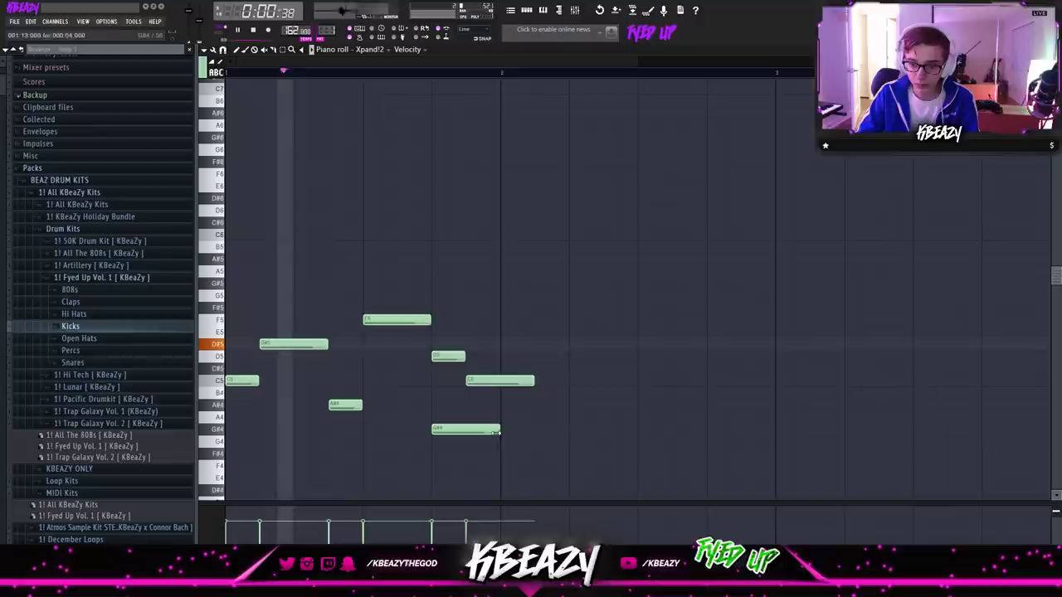
drag(499, 429, 465, 428)
Replace the F5 and D5 notes in bar 1 with a single four-step D5 note after the A#4 note.
right_click(446, 357)
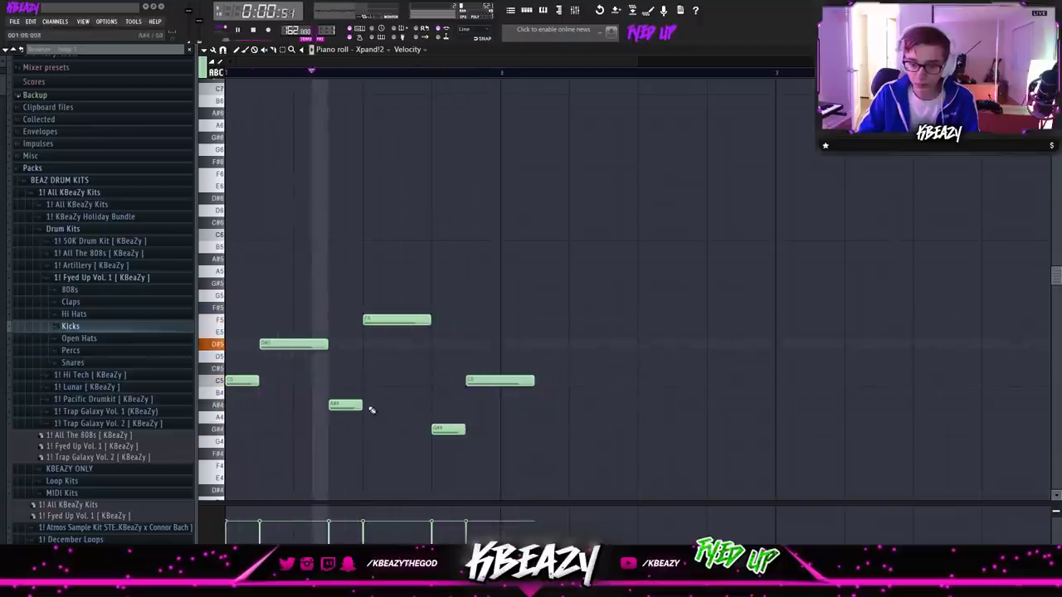
right_click(390, 326)
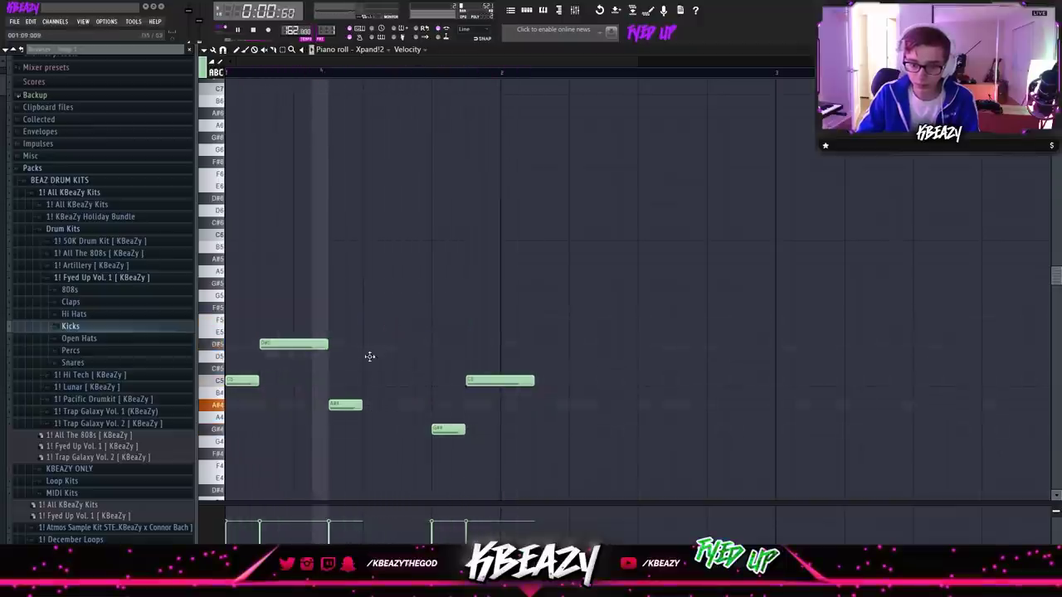
click(367, 356)
drag(398, 357, 431, 357)
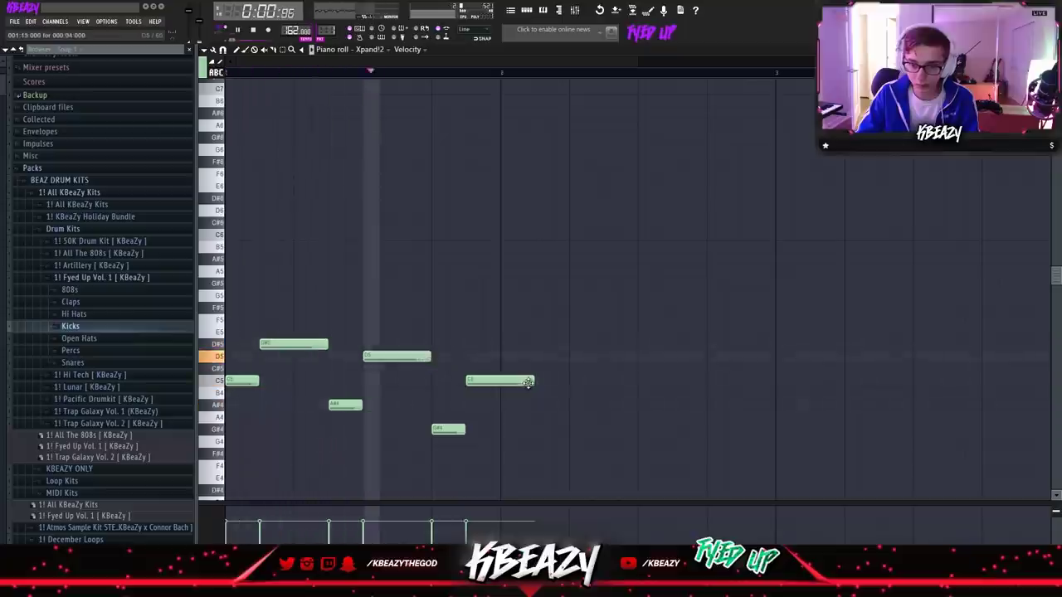
Extend the C5 note to beat 2 of bar 2 and place a four-step G5 note right after it.
drag(535, 380, 585, 380)
key(space)
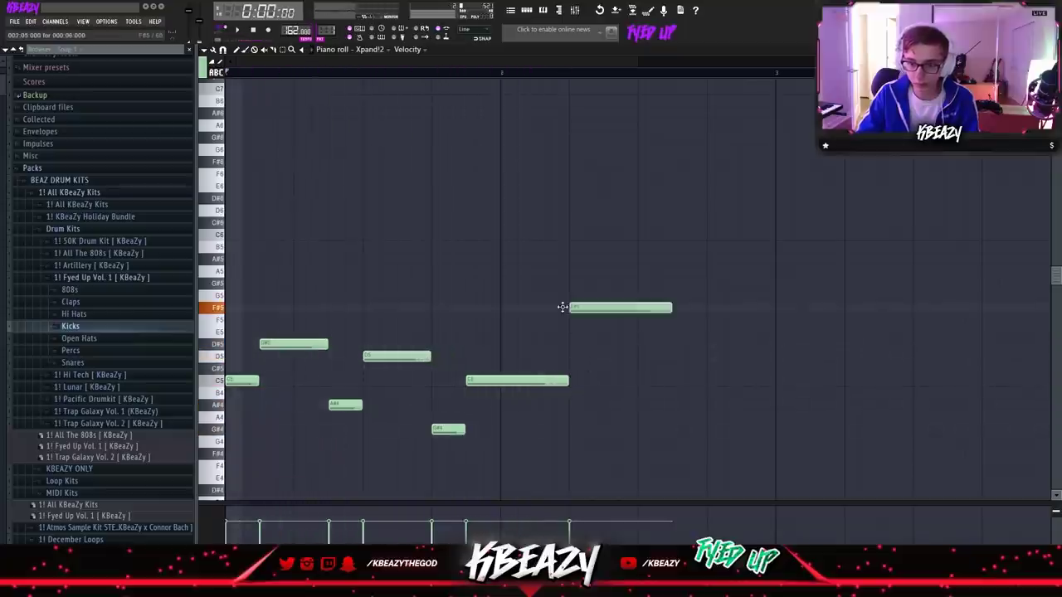
key(space)
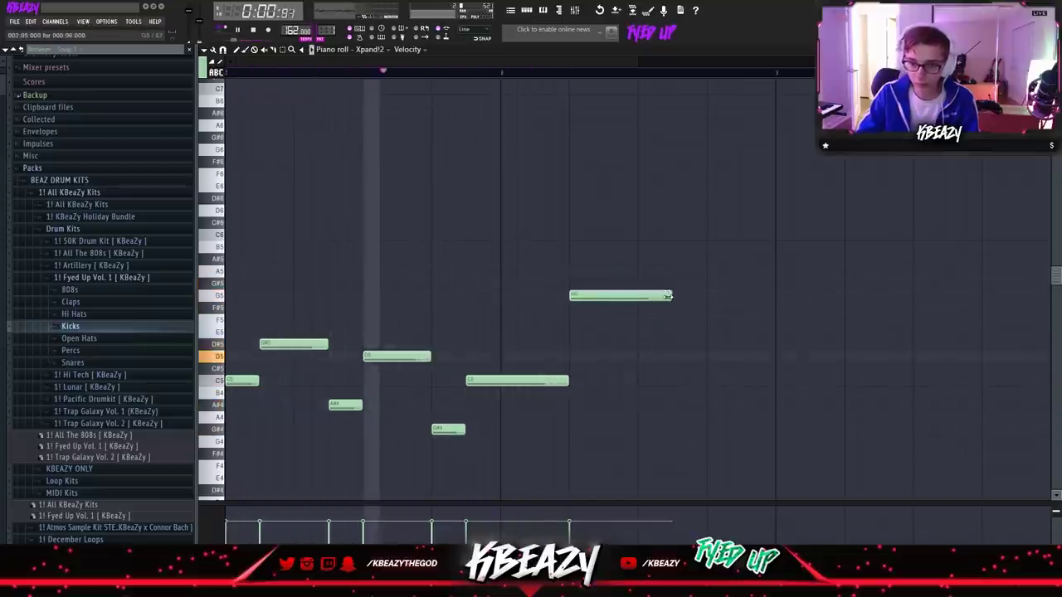
drag(671, 296, 637, 296)
Complete bar 2 with a four-step F5 note and a four-step D#5 note after the G5 note.
click(645, 333)
key(space)
right_click(672, 333)
click(646, 319)
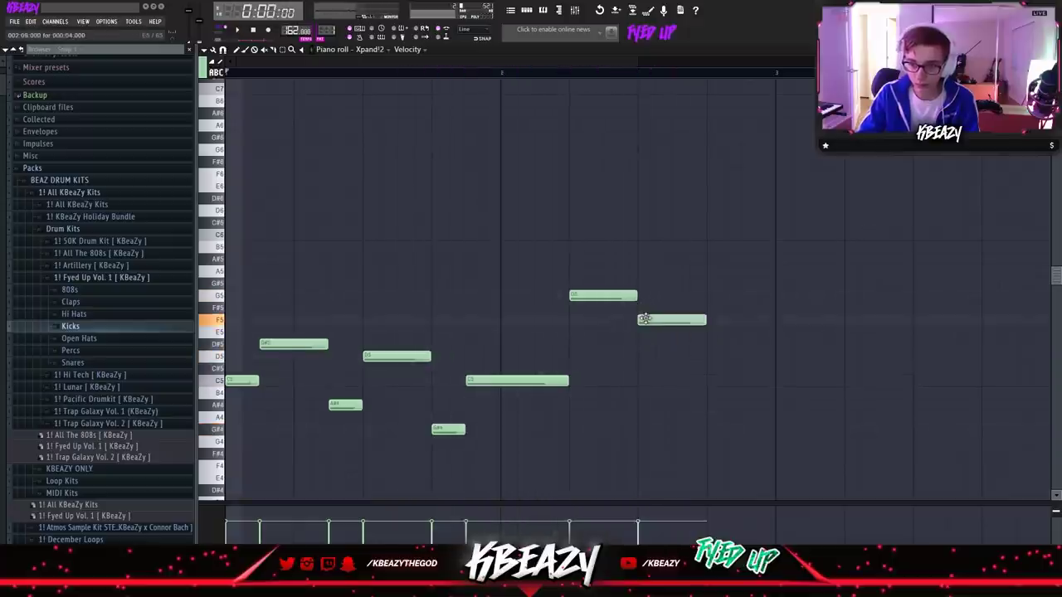
click(724, 346)
key(space)
Select all notes and duplicate the two-bar melody into bars 3 and 4.
scroll(421, 253, down, 2)
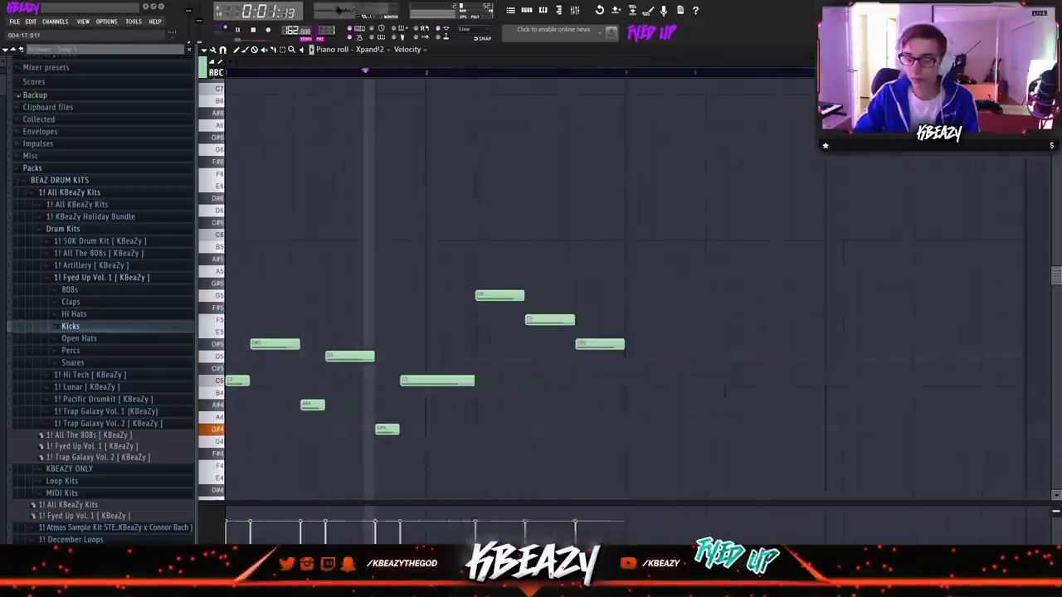
key(ctrl+a)
key(ctrl+b)
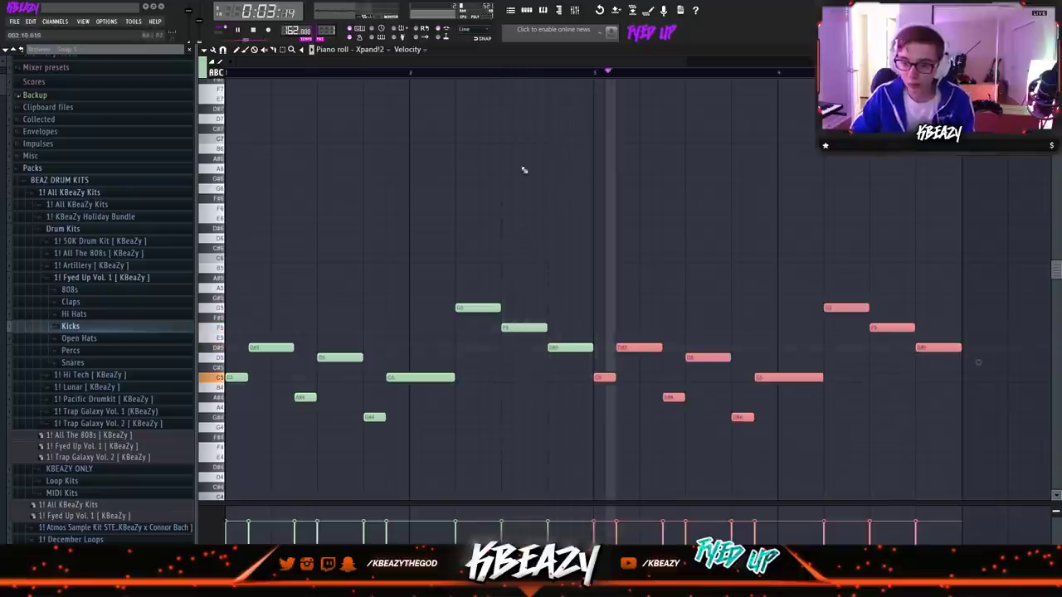
key(space)
Replace the D5 note on beat 3 of bar 3 with an F5 note and play back the melody.
right_click(706, 357)
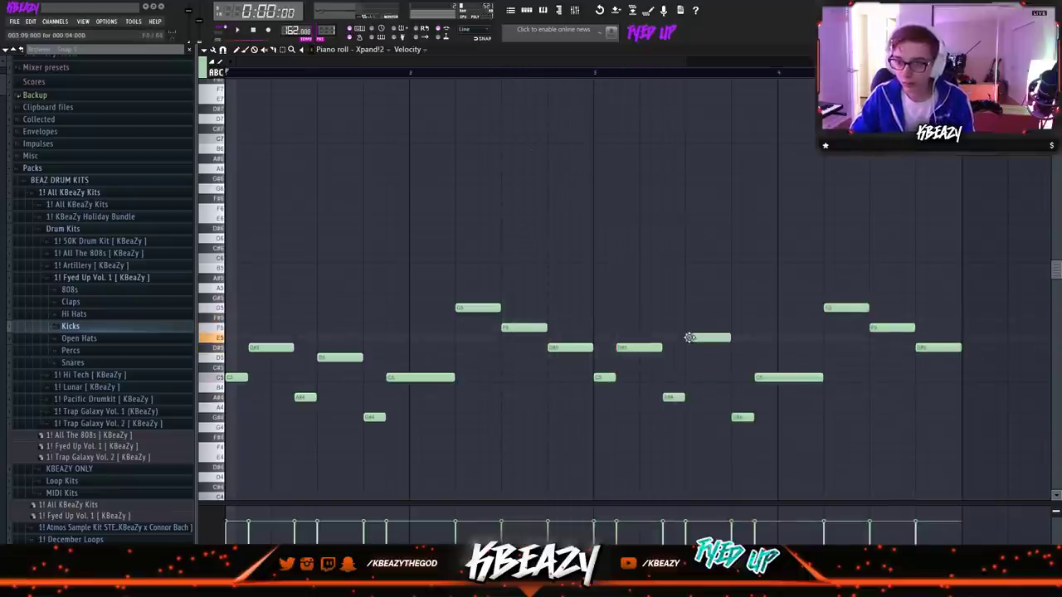
drag(689, 337, 691, 331)
key(space)
scroll(626, 291, down, 1)
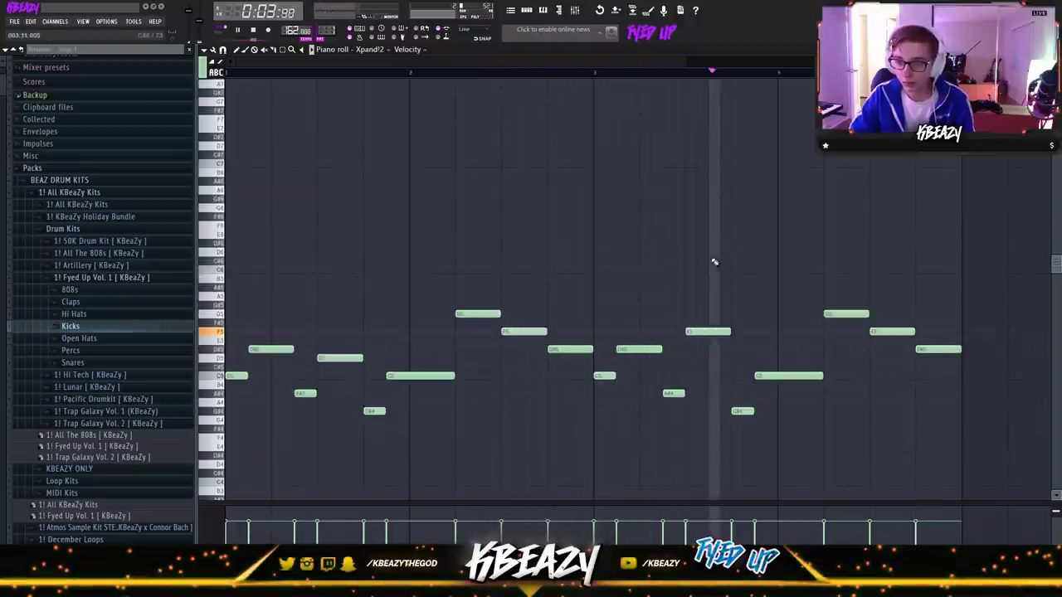
scroll(713, 262, down, 2)
key(space)
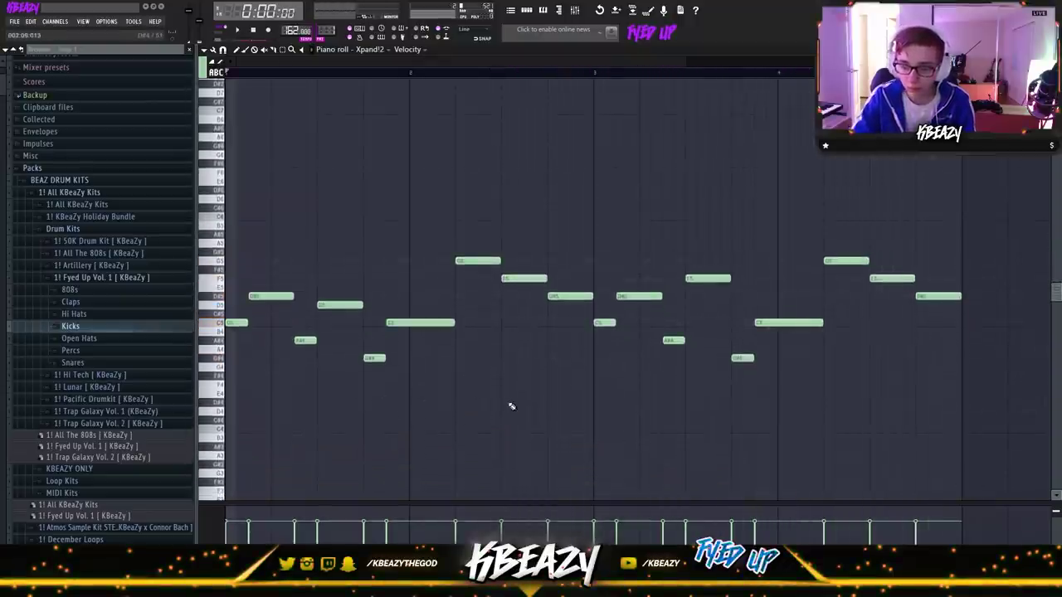
Play from bar 3 and replace the last three notes of bar 4 with four-step F4, G4 and G#4 notes.
click(594, 73)
key(space)
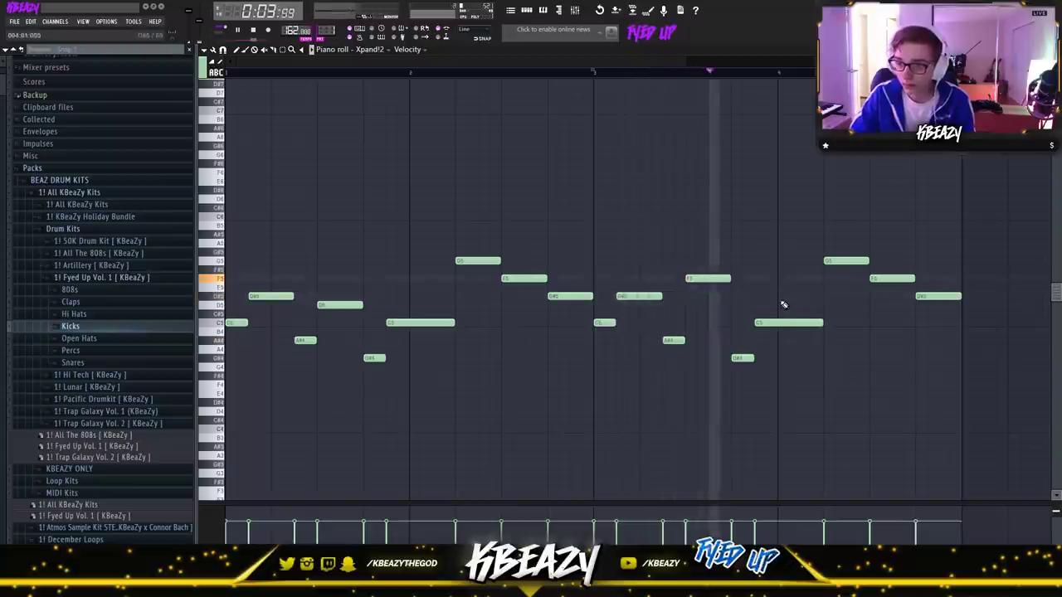
key(space)
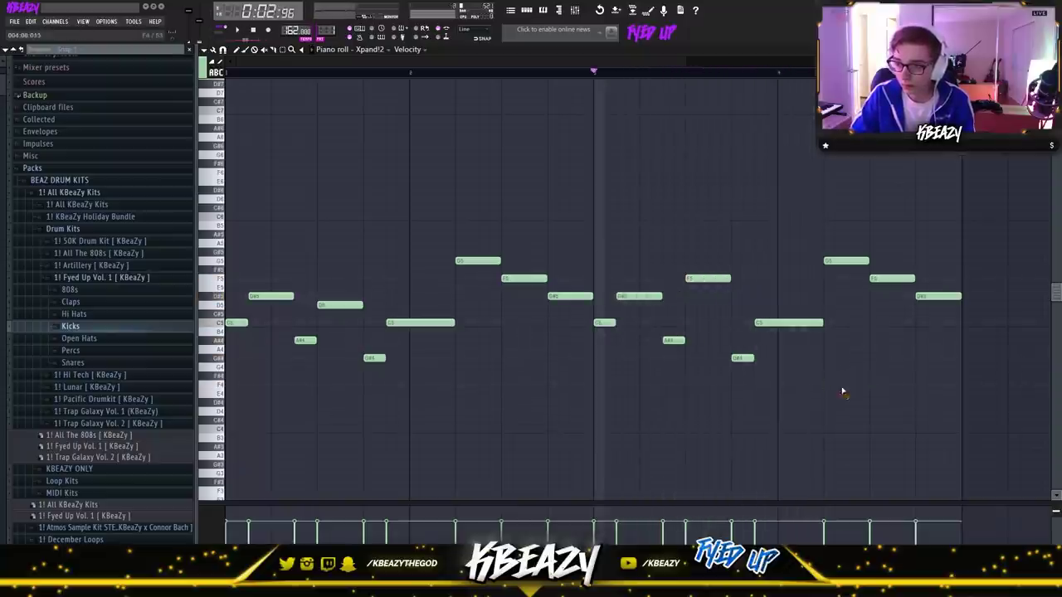
key(space)
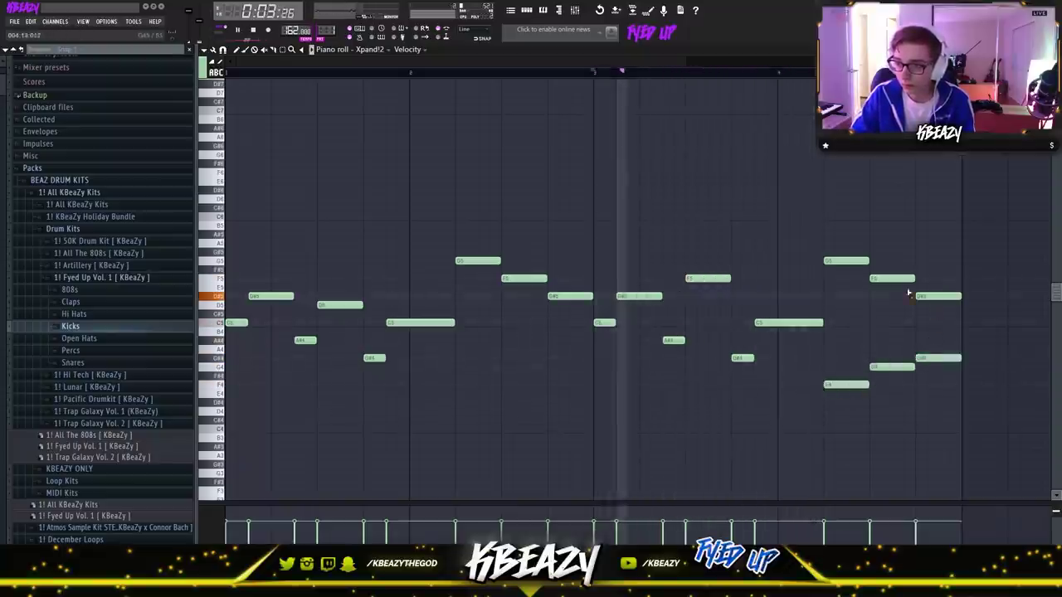
right_click(846, 261)
right_click(892, 278)
right_click(928, 297)
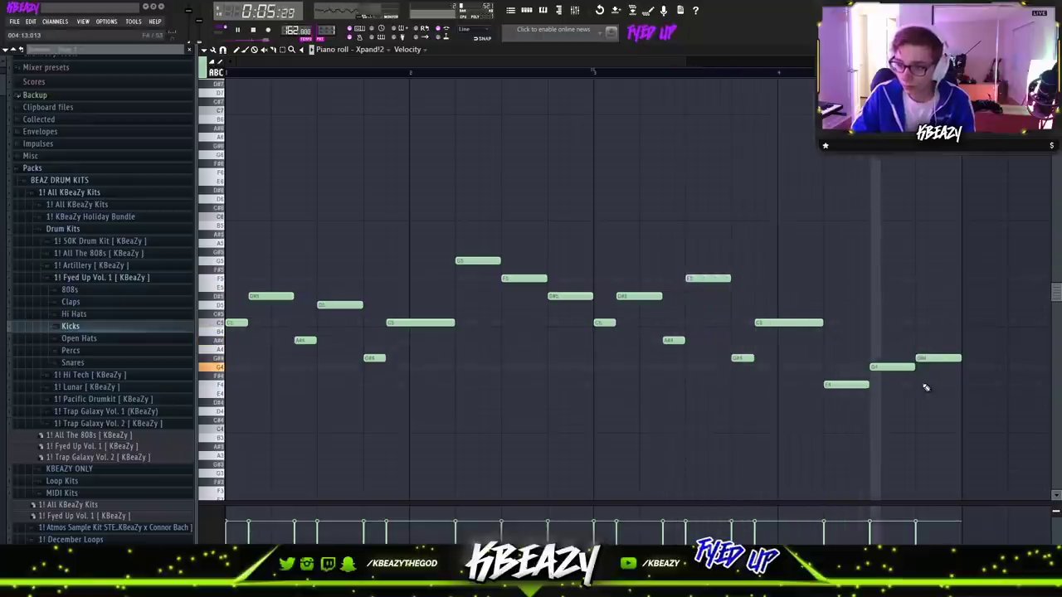
Transpose the whole melody up one octave and place a twelve-step C5 bass note at the start of bar 1.
scroll(926, 387, up, 2)
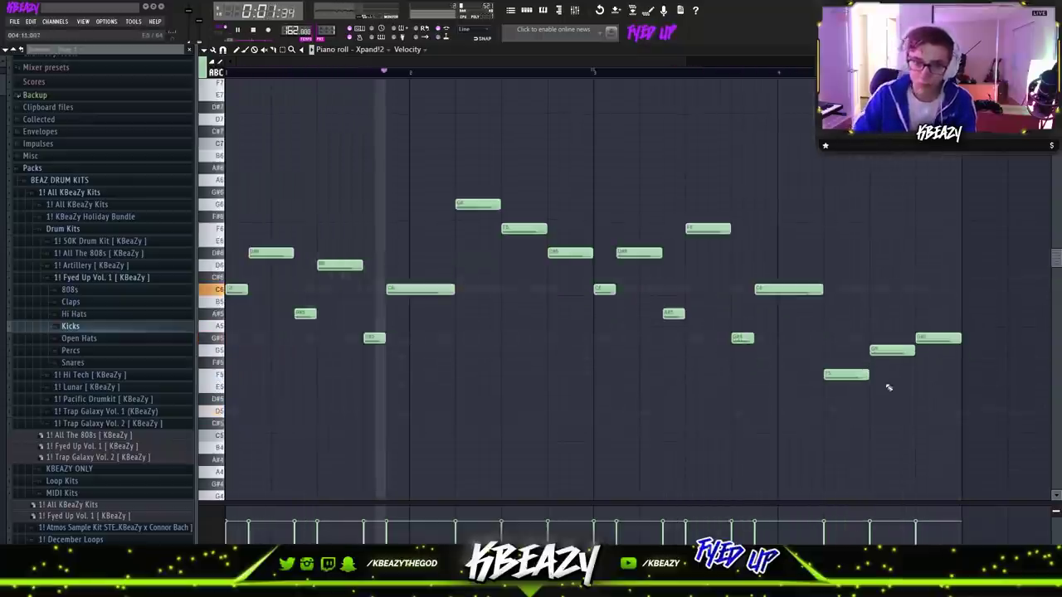
key(space)
scroll(316, 372, down, 3)
click(236, 75)
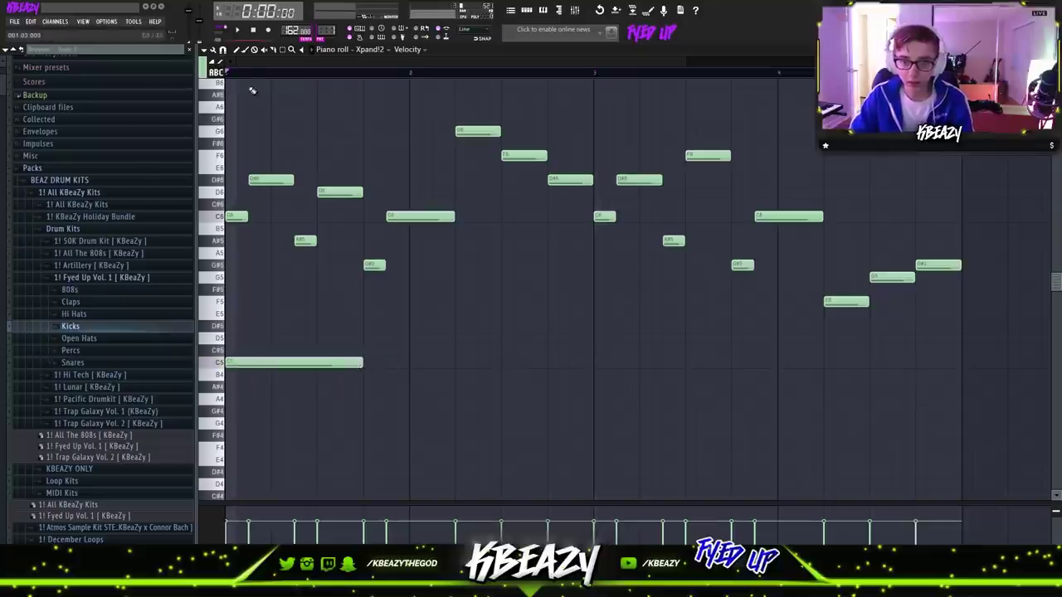
Try an eight-step A#4 bass note directly after the C5 bass note, then remove it.
click(366, 386)
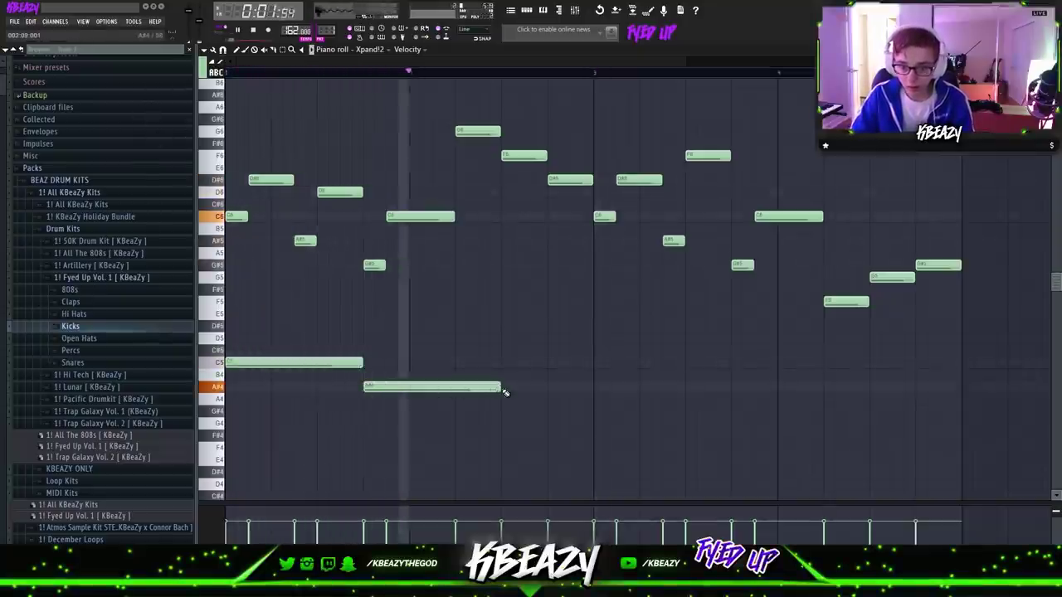
drag(501, 387, 456, 387)
key(space)
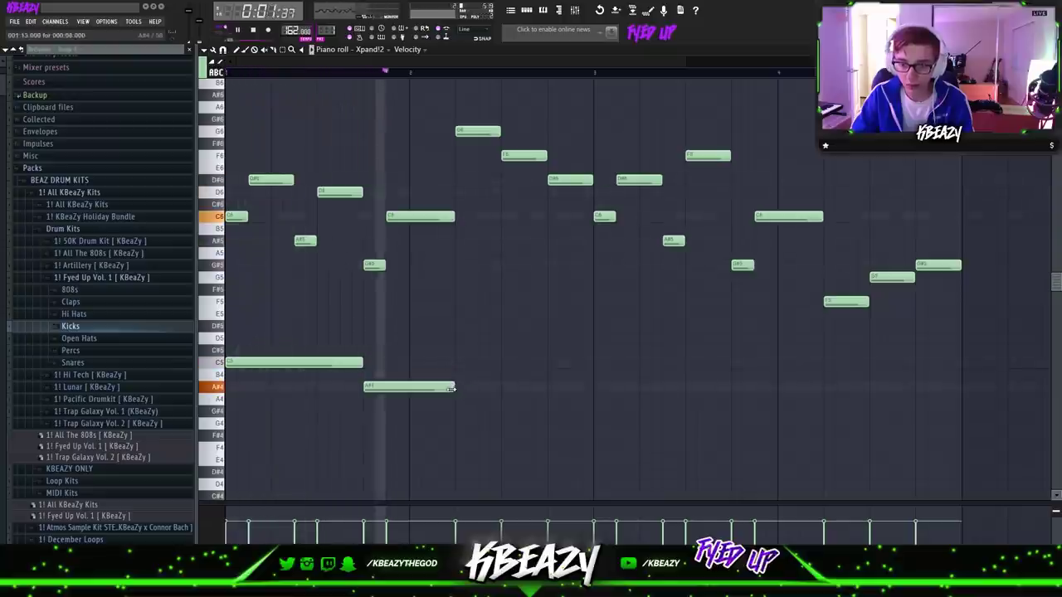
right_click(404, 386)
Extend the C5 bass note to a full bar, then add an A#4 note on beat 2 of bar 2 and a D#5 note at step 11.
drag(362, 362, 409, 363)
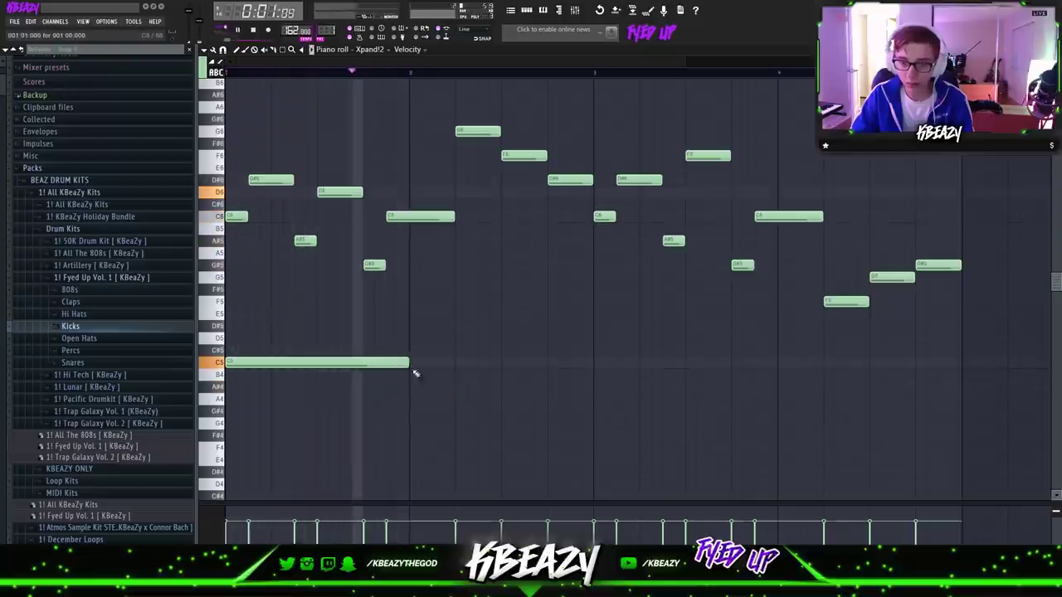
click(461, 386)
click(526, 338)
drag(526, 338, 526, 325)
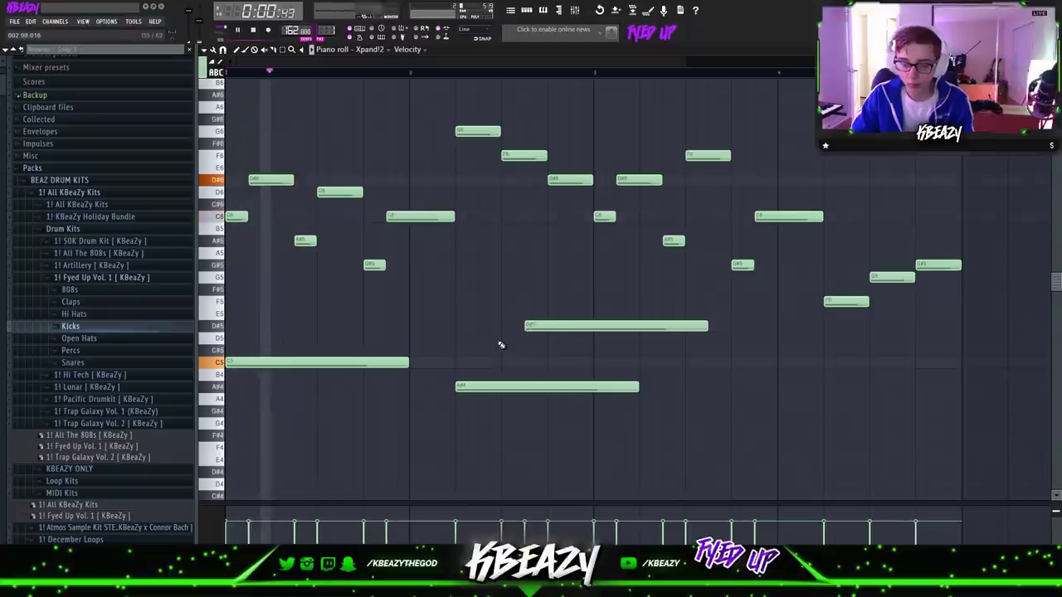
Select the three bass notes C5, A#4 and D#5 and shorten each to six steps.
drag(285, 296, 722, 415)
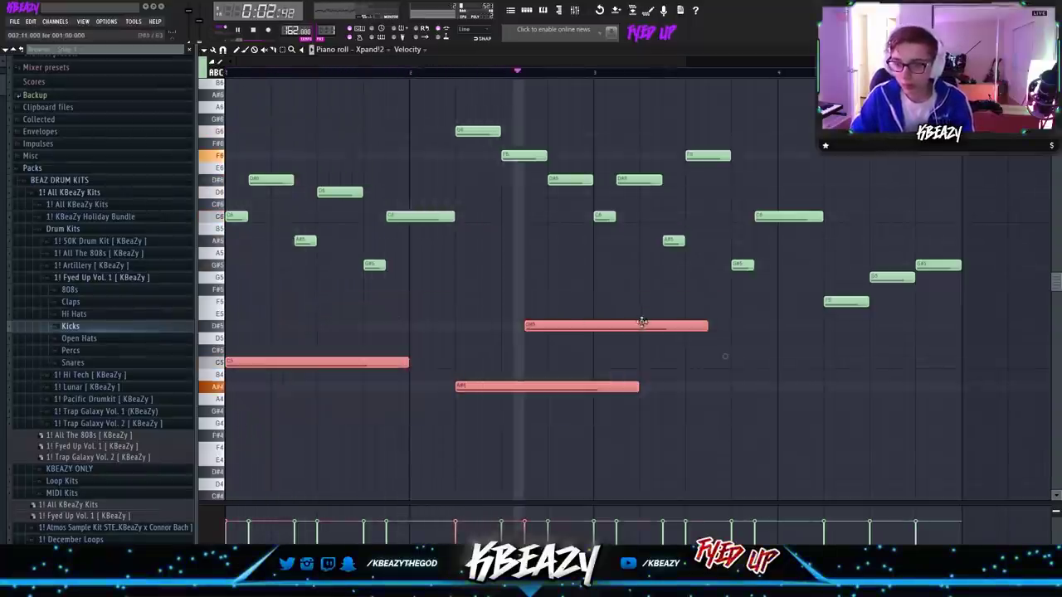
drag(707, 325, 592, 325)
click(536, 356)
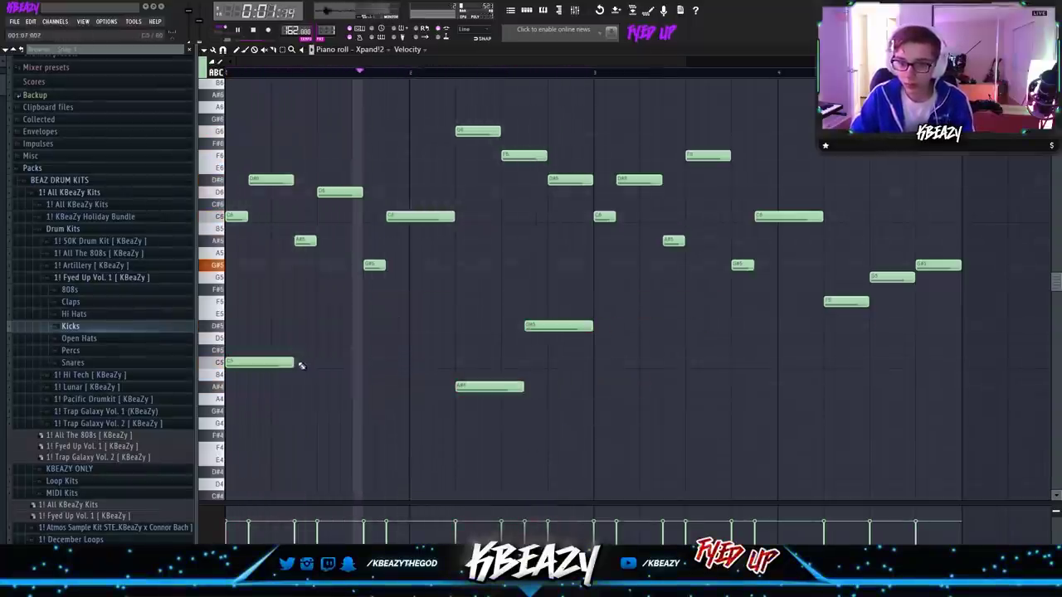
Lengthen the C5 bass note to 20 steps so it reaches the A#4 bass note in bar 2.
drag(297, 363, 455, 365)
Try a 20-step G#4 bass note at the start of bar 3, then remove it.
click(610, 410)
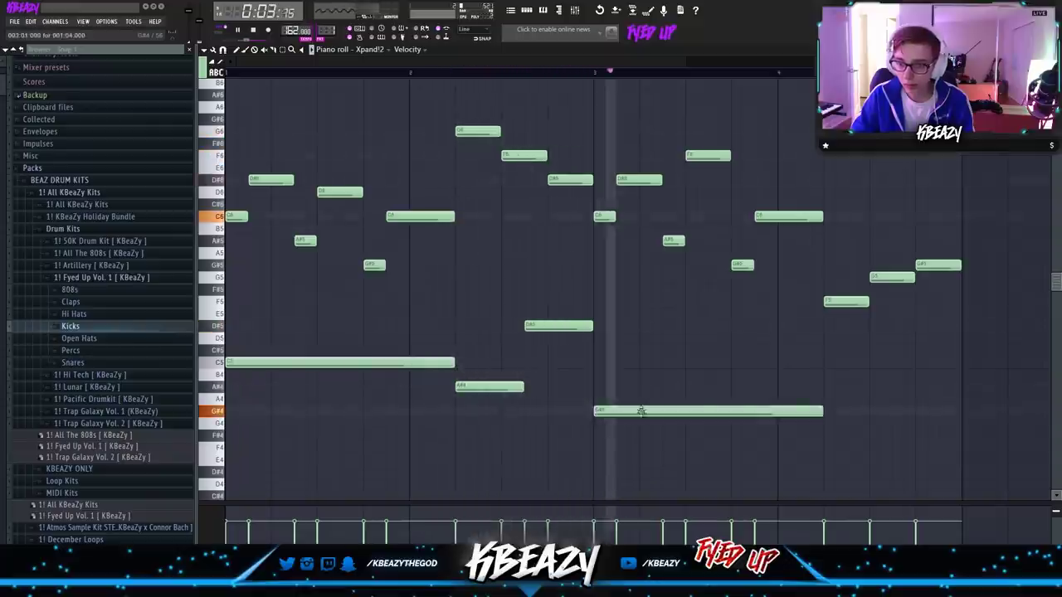
key(space)
right_click(765, 410)
key(space)
Add three consecutive bass notes from the start of bar 3: F5 and G#4 for 12 steps each, then A#4 for eight steps.
click(603, 301)
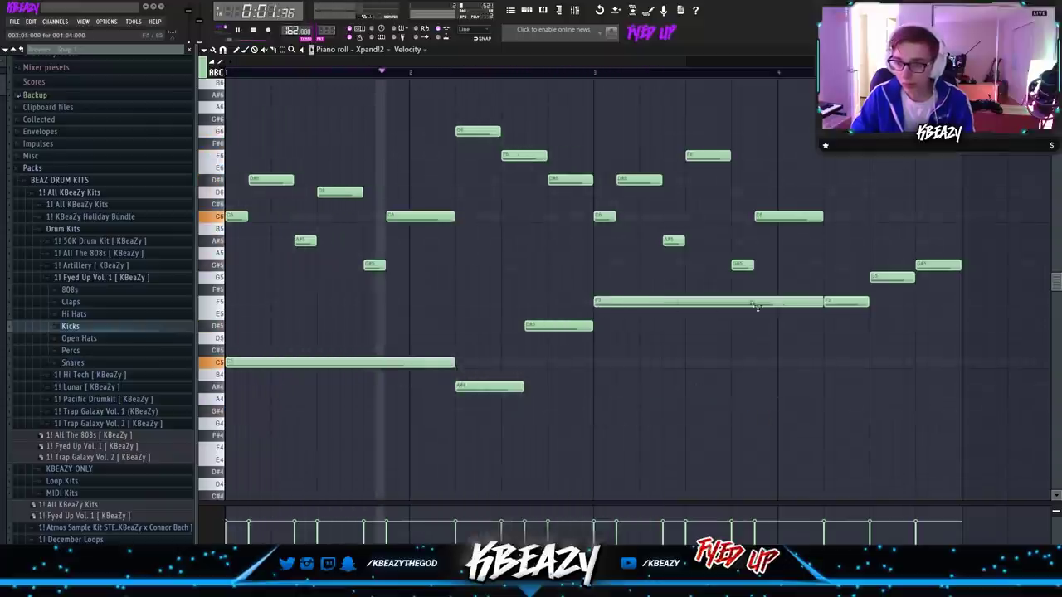
drag(821, 301, 730, 301)
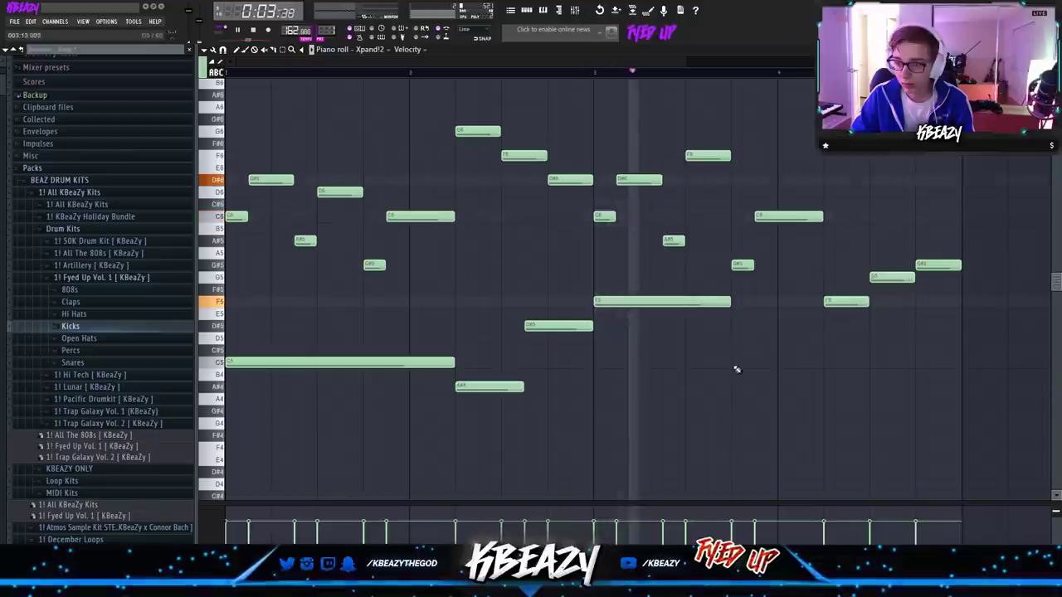
click(735, 412)
click(873, 386)
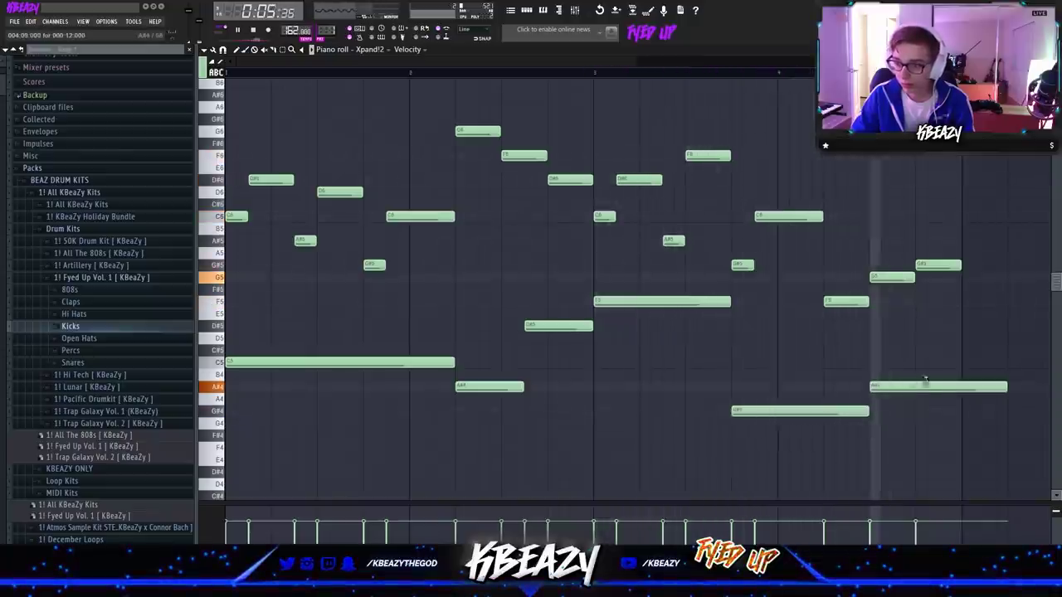
drag(1001, 385, 960, 386)
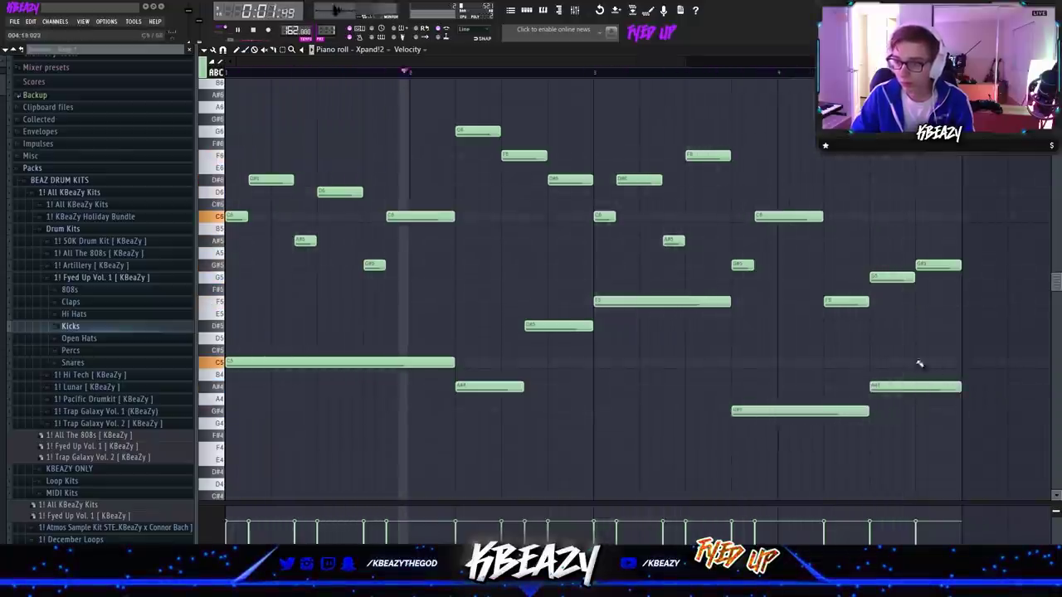
scroll(594, 274, down, 1)
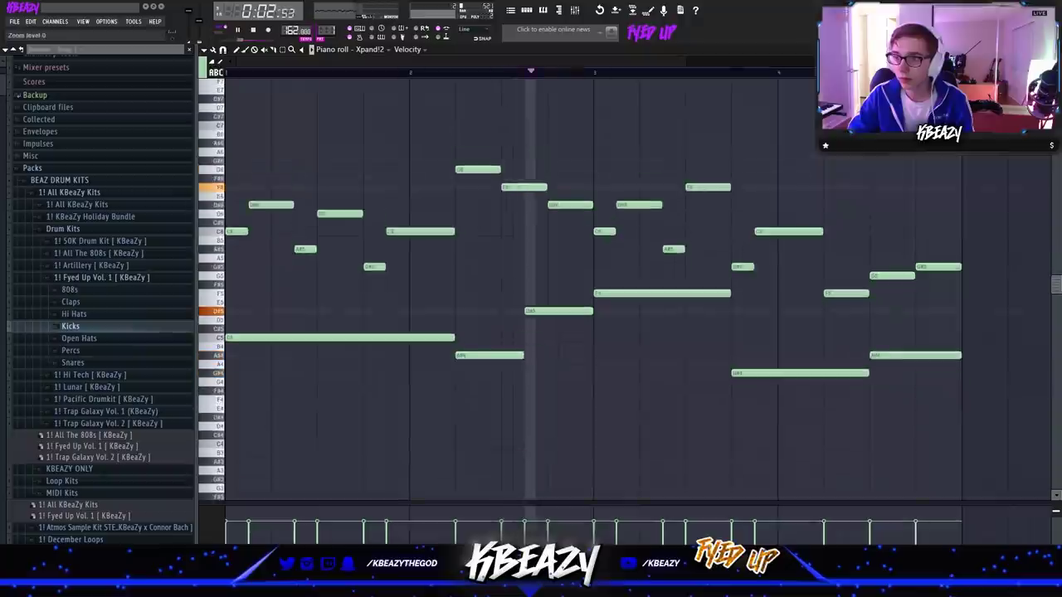
click(575, 10)
click(253, 241)
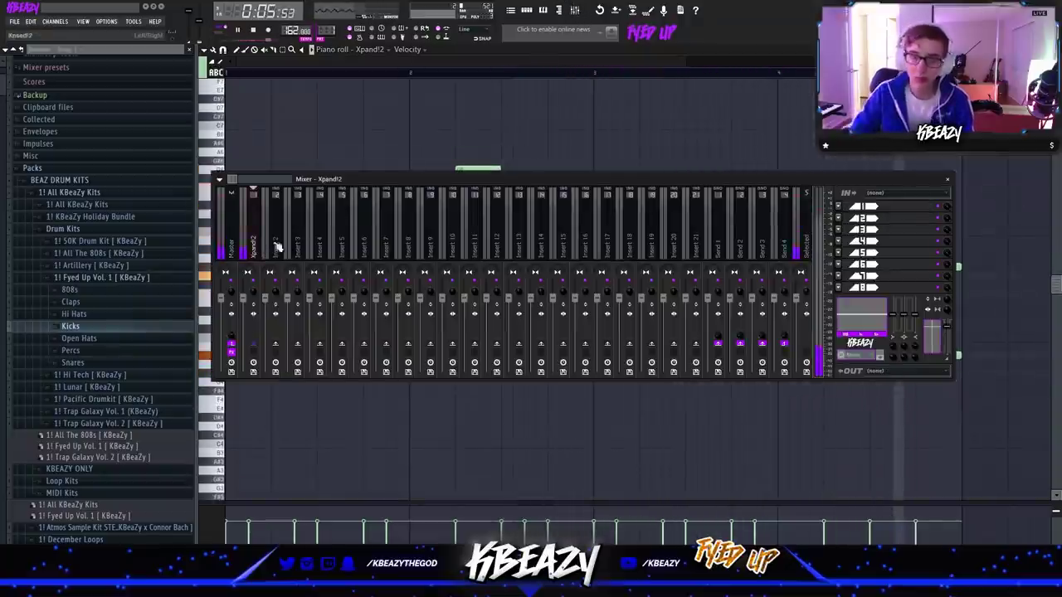
key(F9)
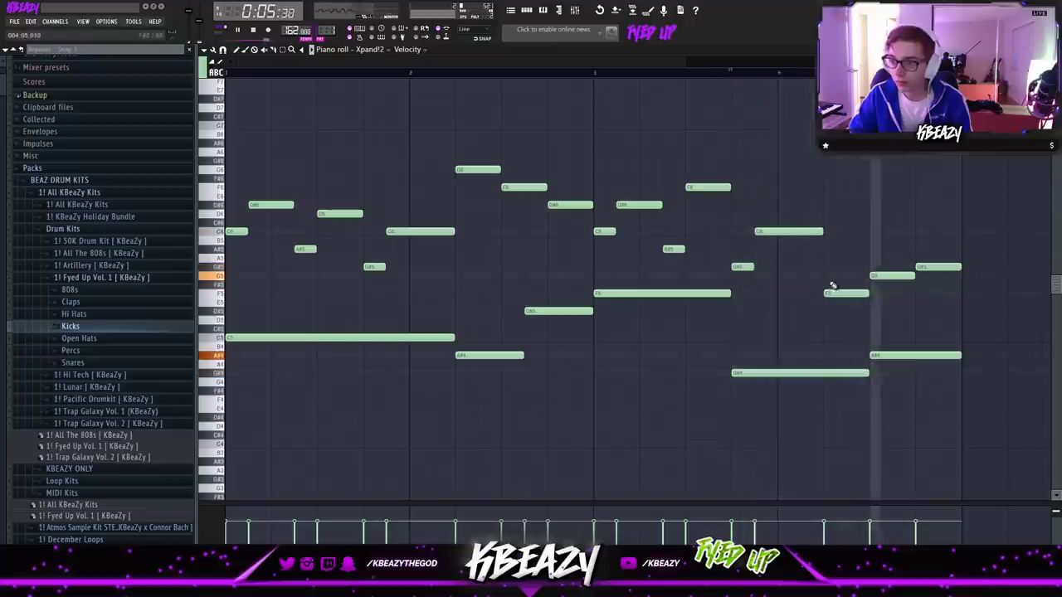
Replace the melody's last three notes with copies of the G6, F6 and D#6 notes from bar 2.
drag(590, 217, 481, 165)
drag(484, 170, 853, 174)
ctrl+click(856, 220)
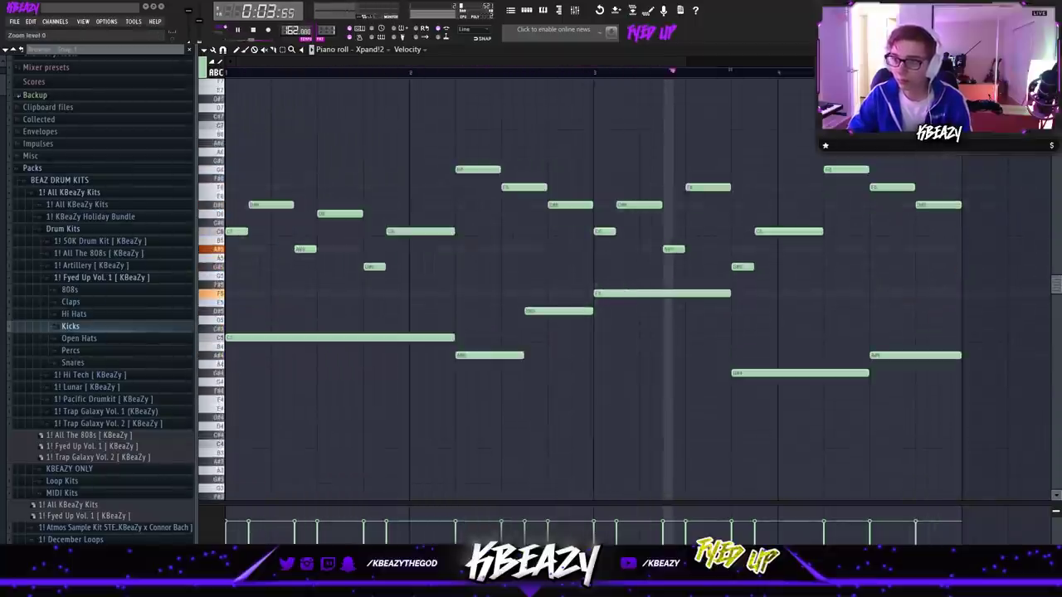
Open the Xpand!2 instrument and load the Guitars preset 13 Jammin' Spoon.
click(527, 11)
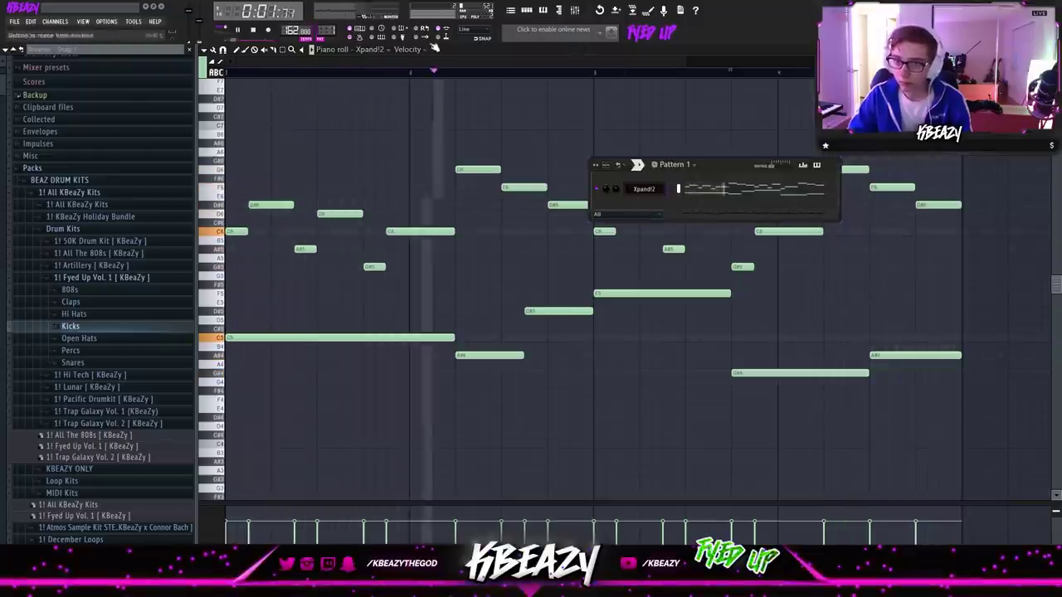
click(651, 192)
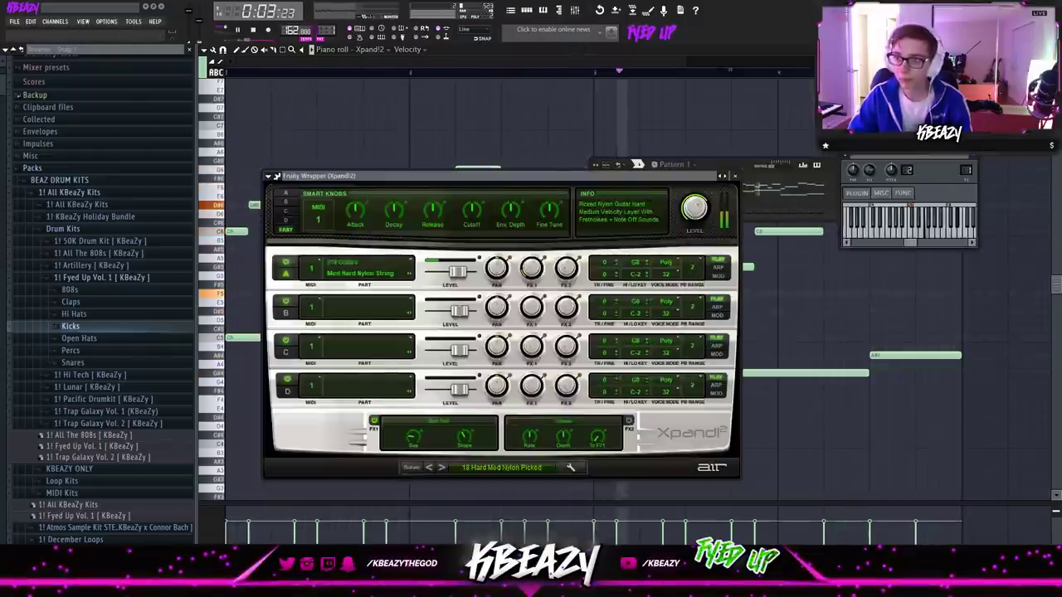
click(456, 466)
mouse_move(481, 521)
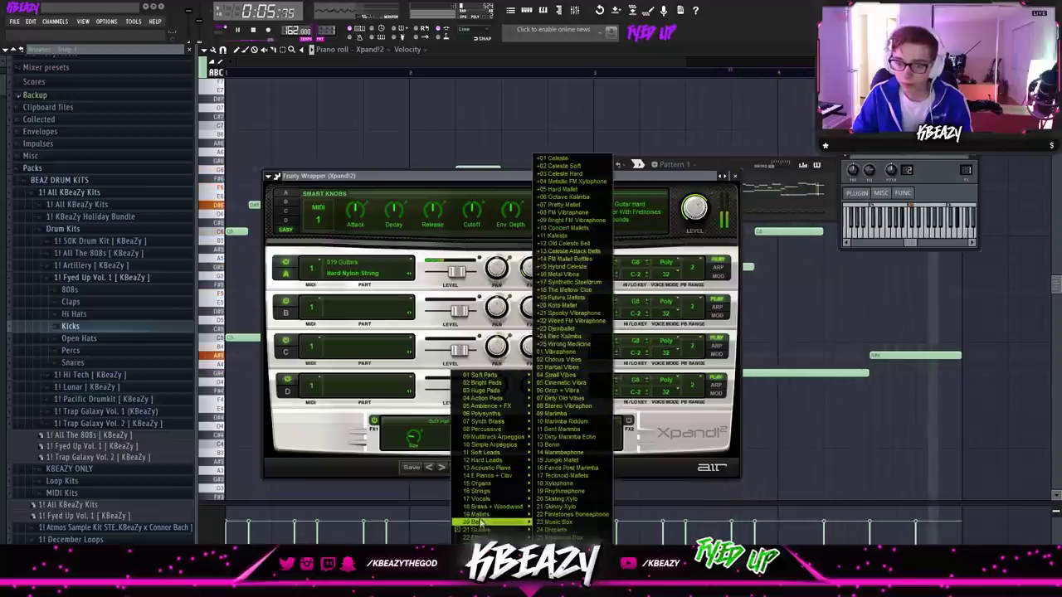
click(564, 439)
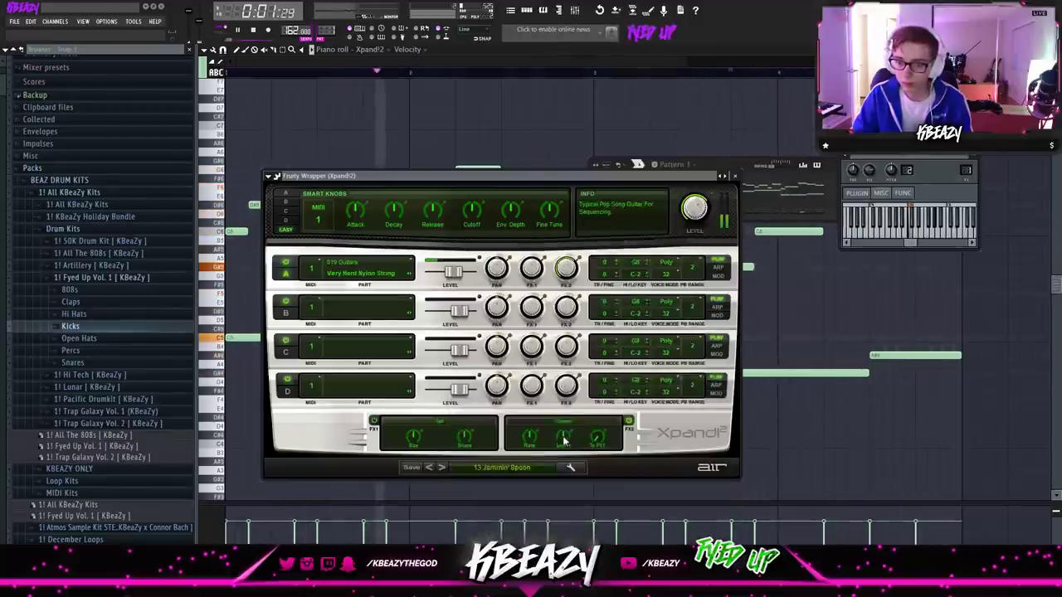
click(481, 469)
mouse_move(479, 524)
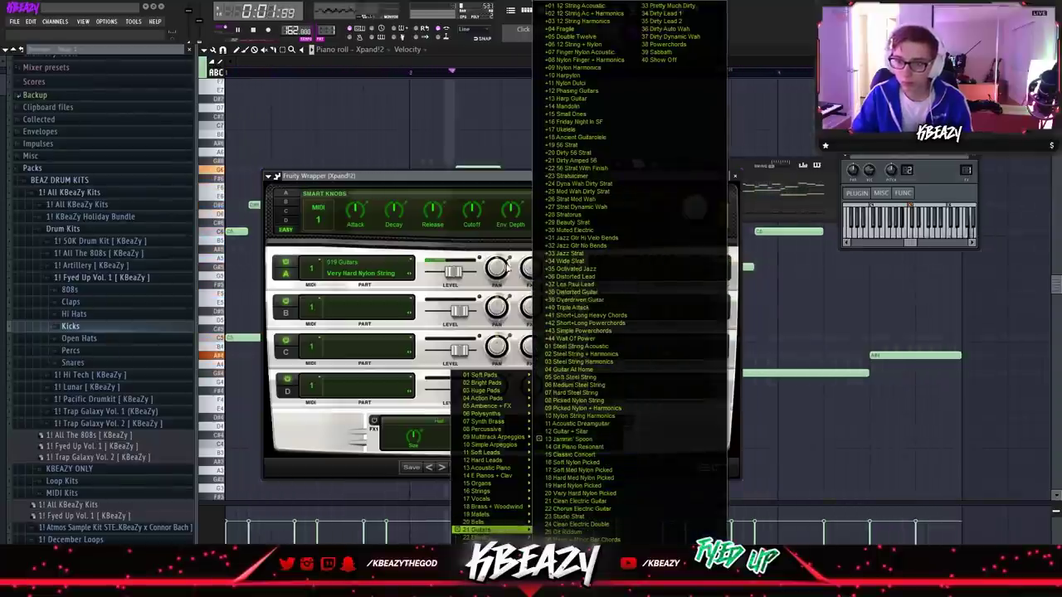
click(516, 20)
Add RC-20 Retro Color to the first effect slot of the Xpand!2 mixer track.
click(575, 10)
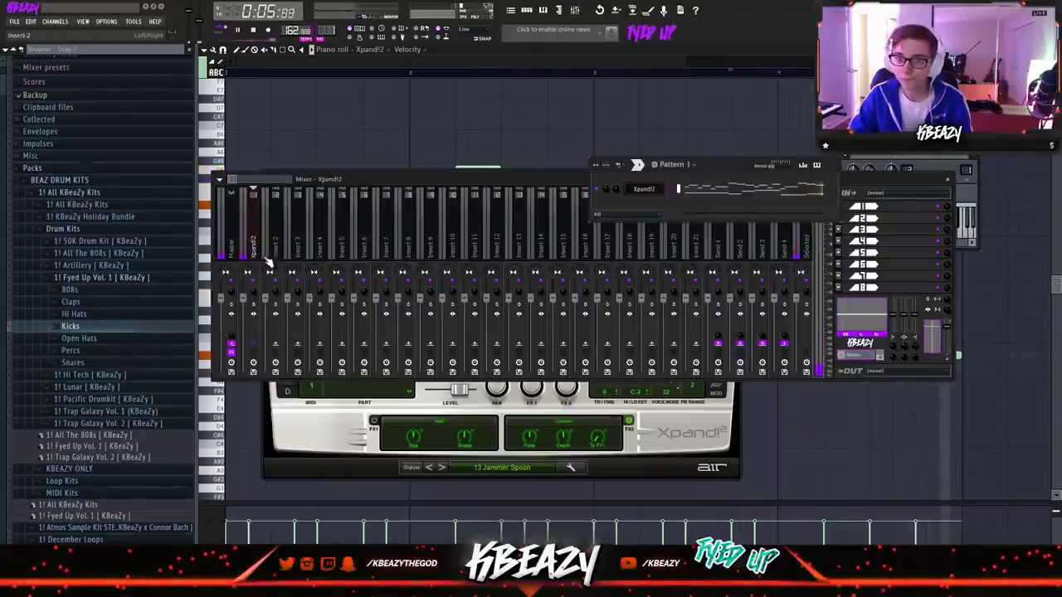
click(259, 255)
key(space)
click(831, 205)
click(852, 214)
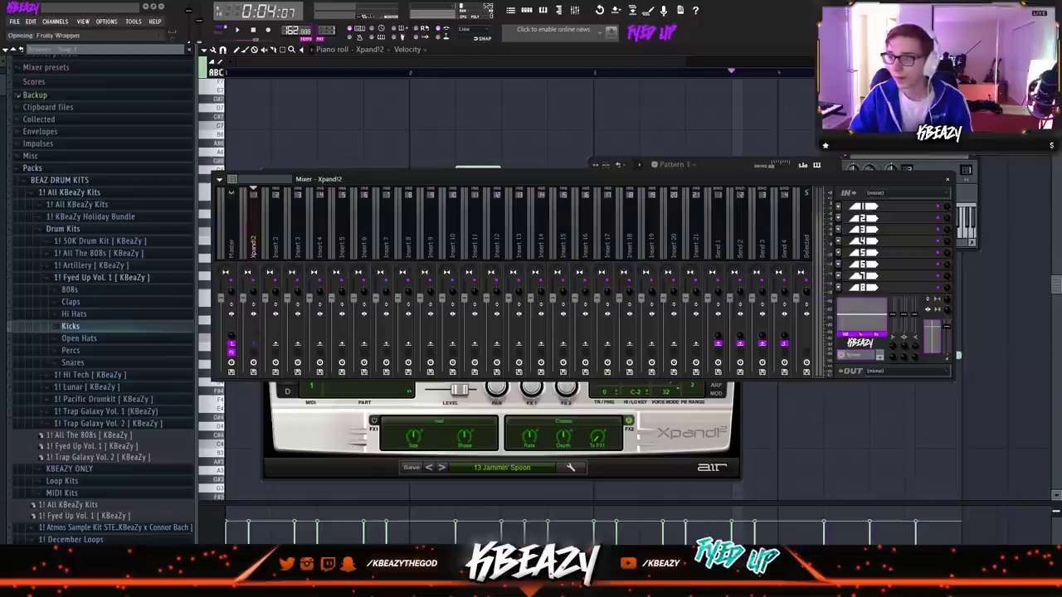
click(839, 206)
click(855, 218)
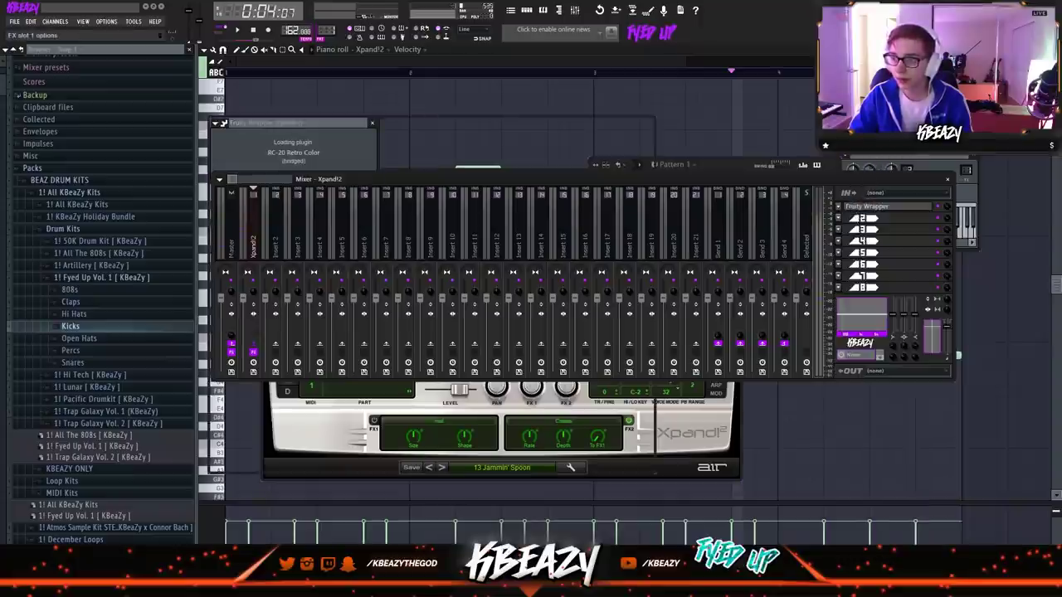
drag(522, 127, 583, 122)
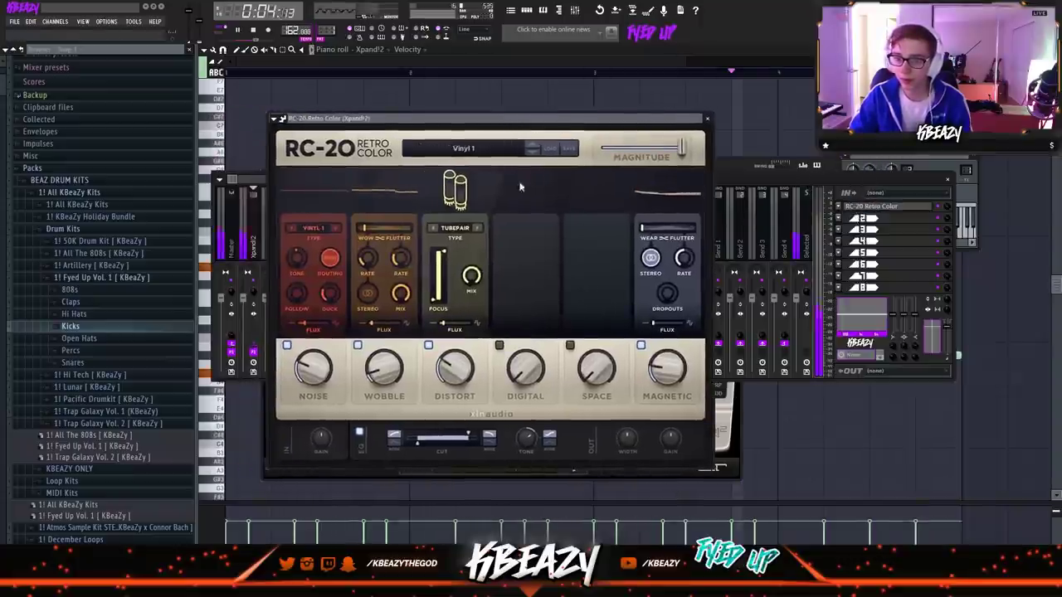
Lower the Noise amount in RC-20 Retro Color, set Wobble to 11% and set Space to 14%.
mouse_move(312, 372)
mouse_down()
mouse_move(314, 404)
mouse_move(314, 385)
mouse_up()
drag(387, 373, 388, 369)
drag(587, 377, 587, 371)
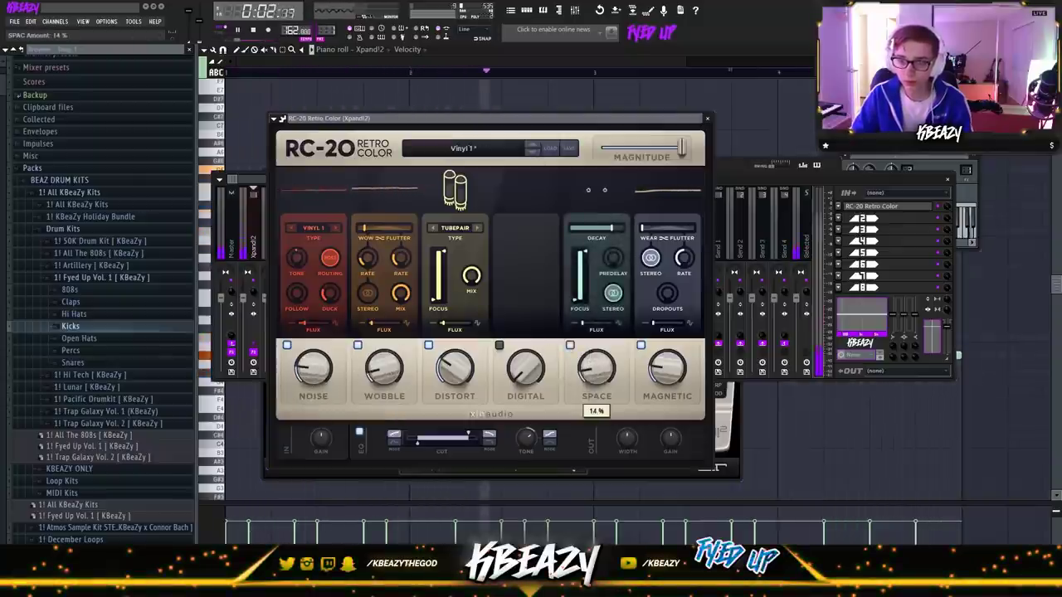
drag(315, 373, 313, 387)
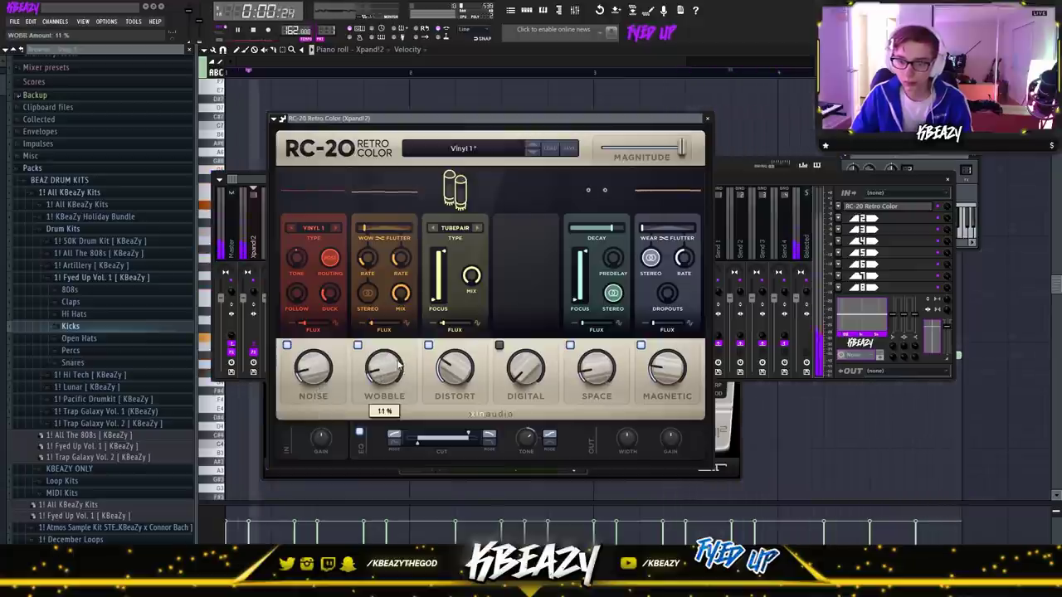
Add an Omnisphere channel and load the Keyboards patch LA Custom C7 - Cinematic.
click(746, 188)
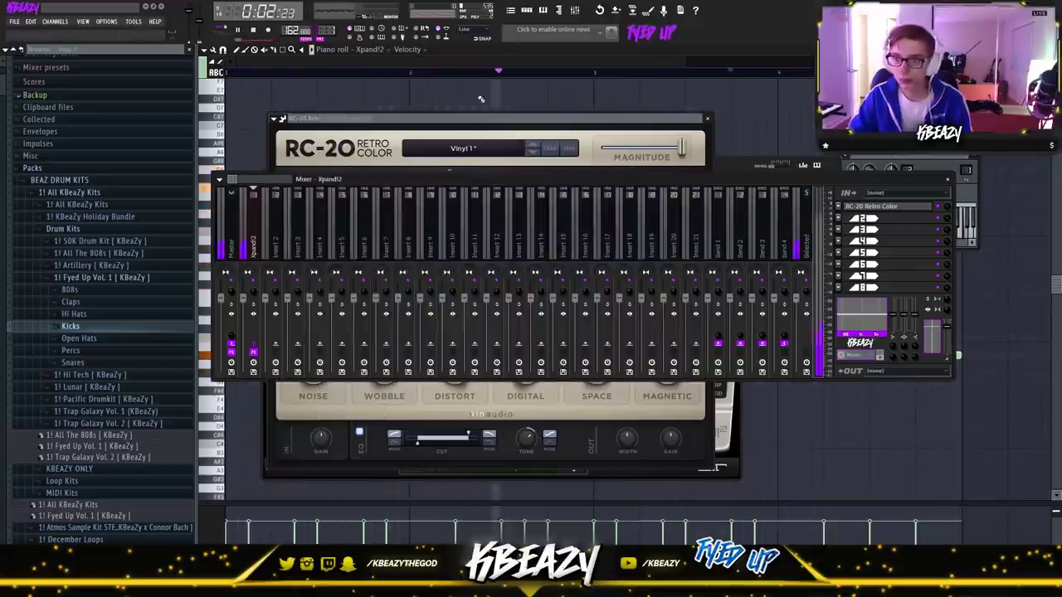
key(F6)
right_click(649, 193)
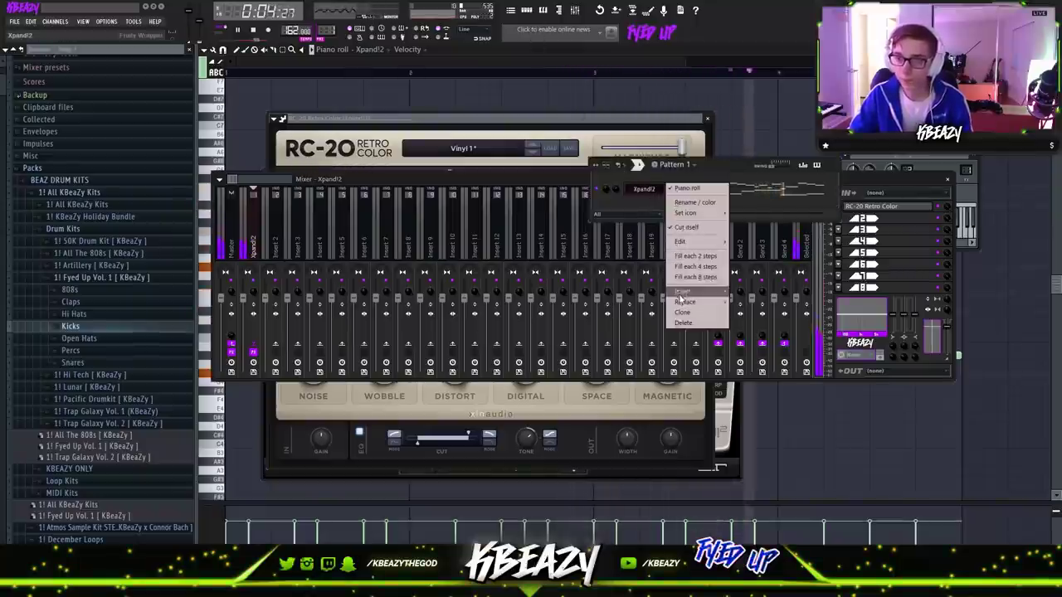
click(57, 22)
mouse_move(67, 32)
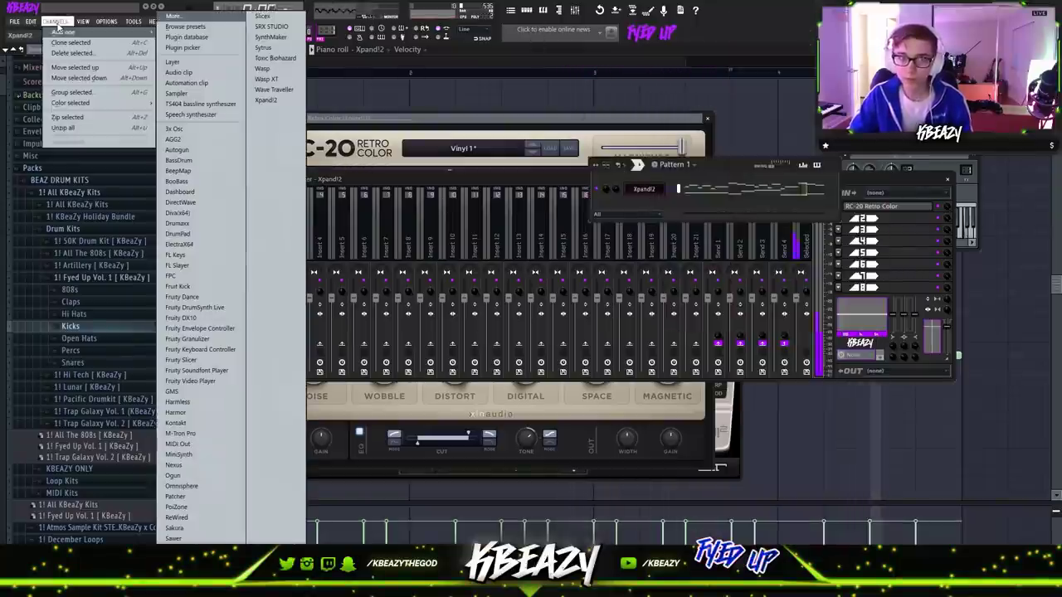
click(179, 487)
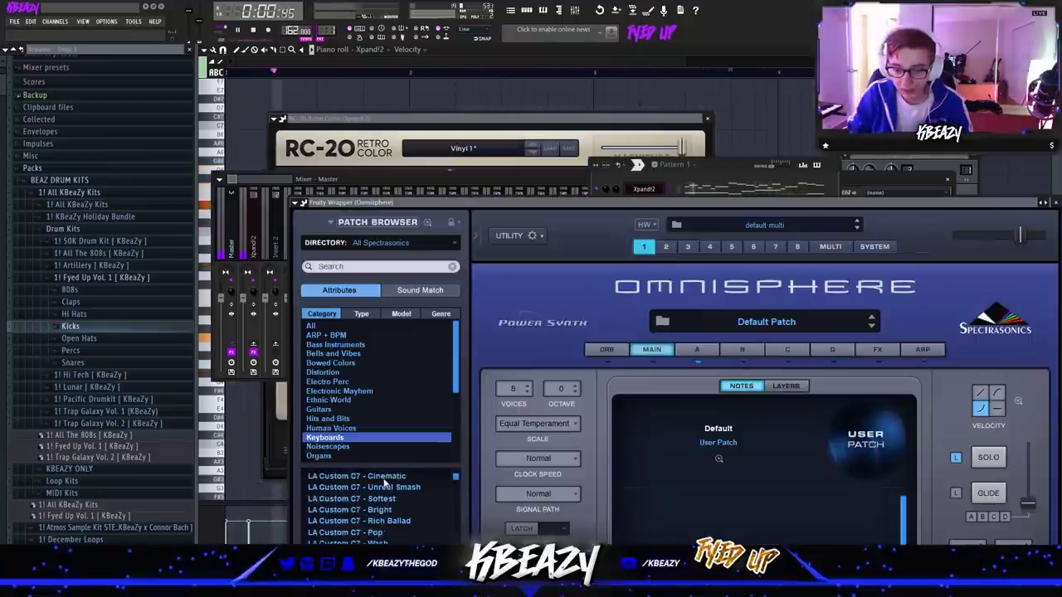
click(384, 500)
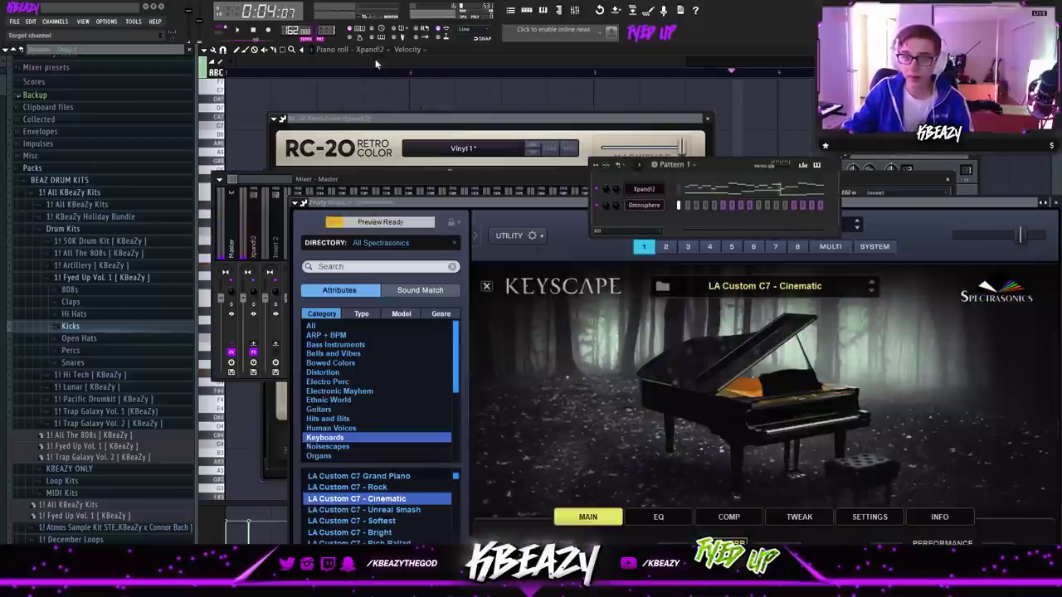
Build six triads in Omnisphere's piano roll on the bass positions C5, A#4, D#5, F5, G#4 and A#4, extending each to the next chord.
click(378, 51)
click(378, 81)
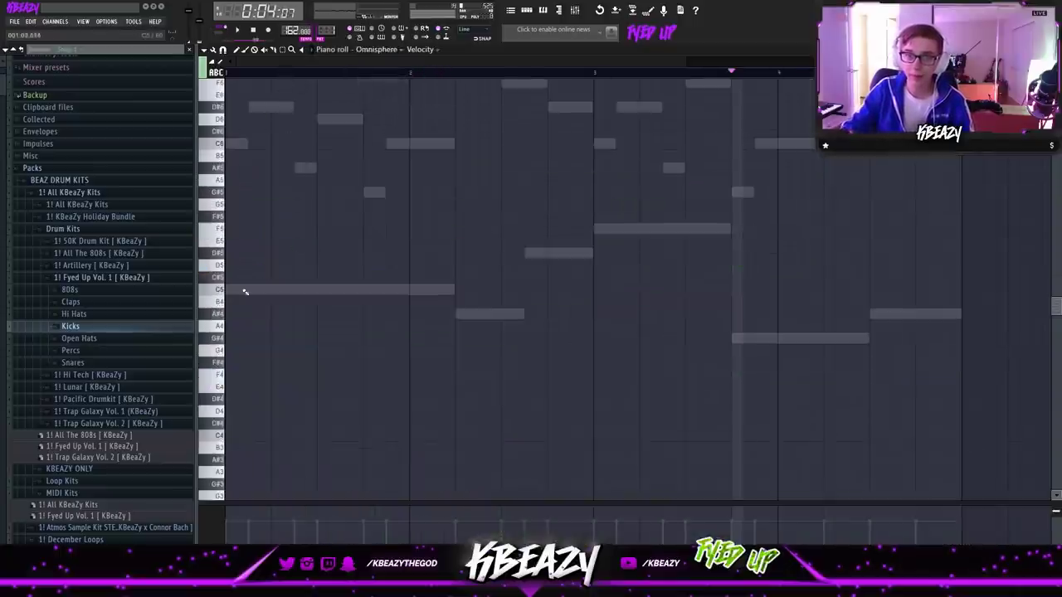
click(229, 253)
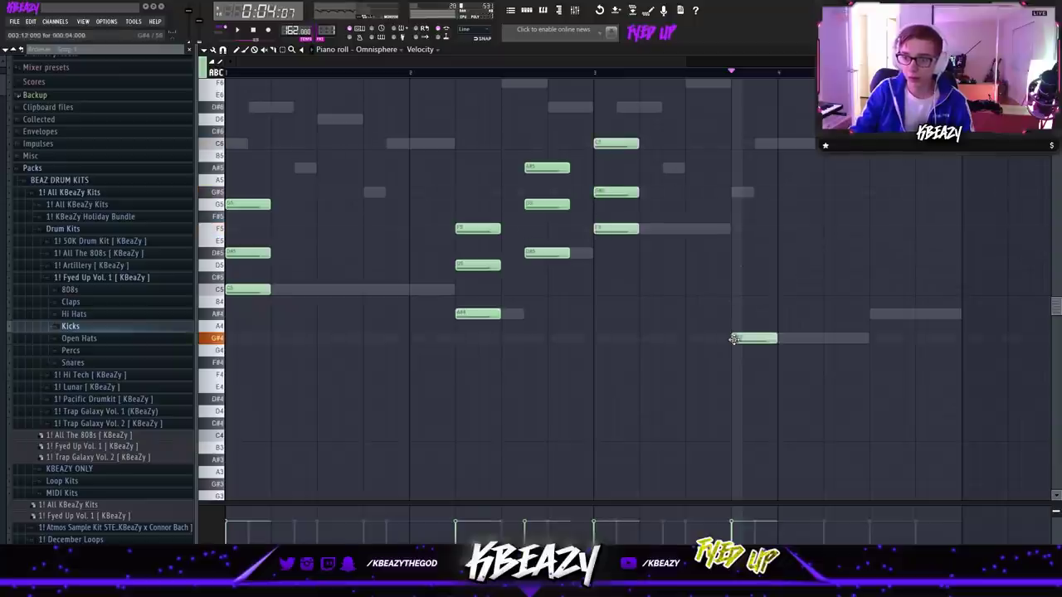
click(871, 313)
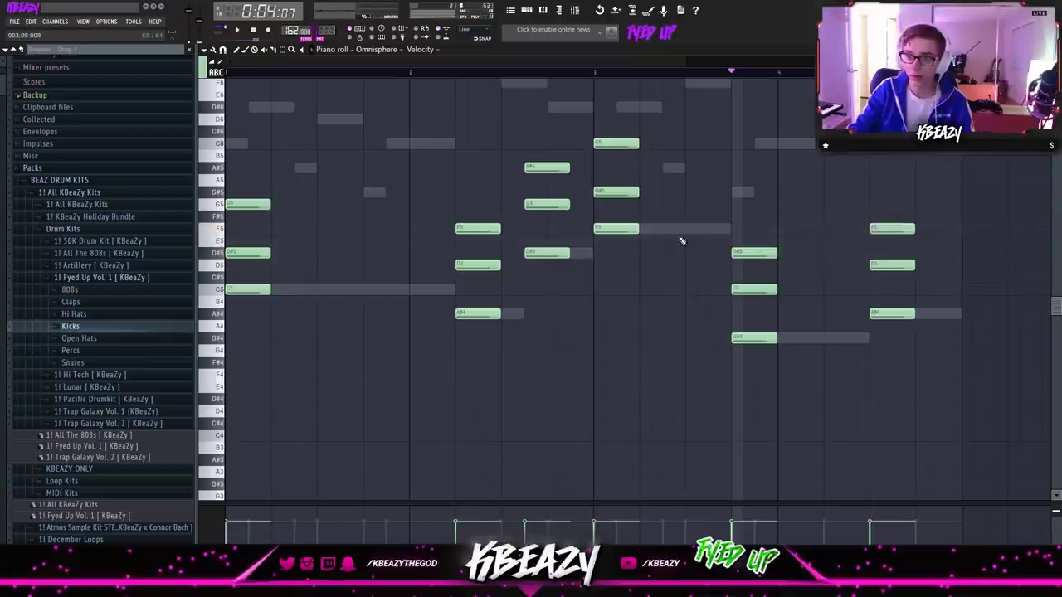
key(ctrl+l)
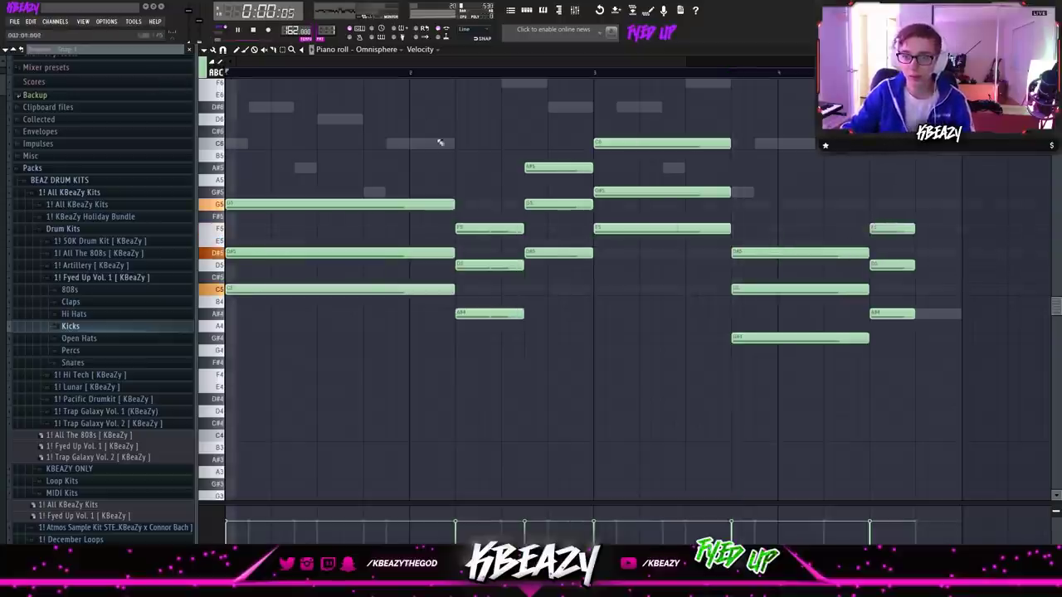
Lower the root notes of the first four Omnisphere chords by one octave to C4, A#3, D#4 and F4.
click(369, 288)
key(ctrl+Down)
click(477, 311)
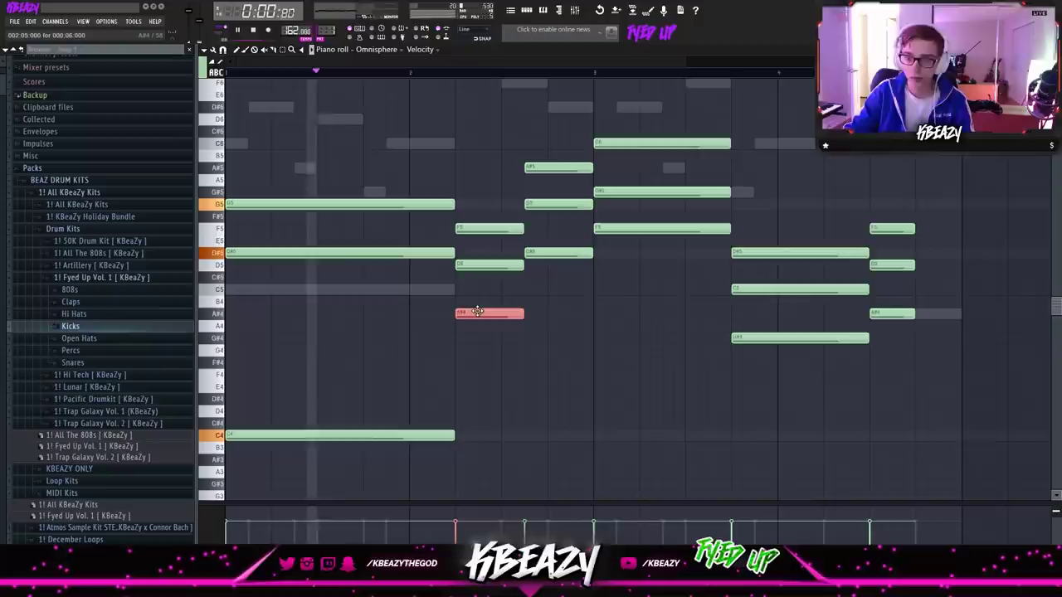
key(ctrl+Down)
scroll(479, 308, down, 1)
click(568, 240)
key(ctrl+Down)
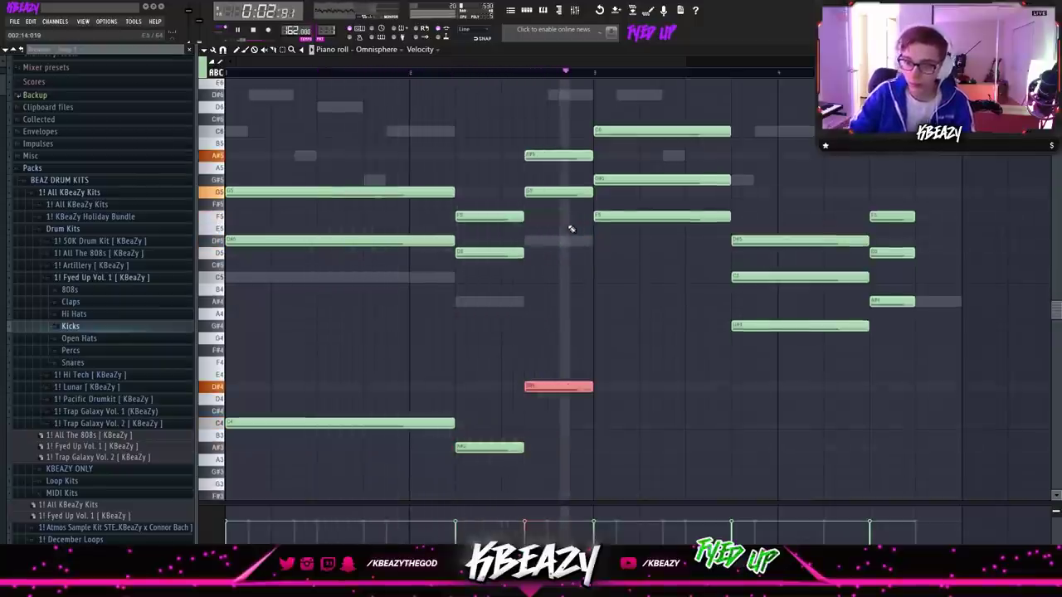
click(606, 215)
key(ctrl+Down)
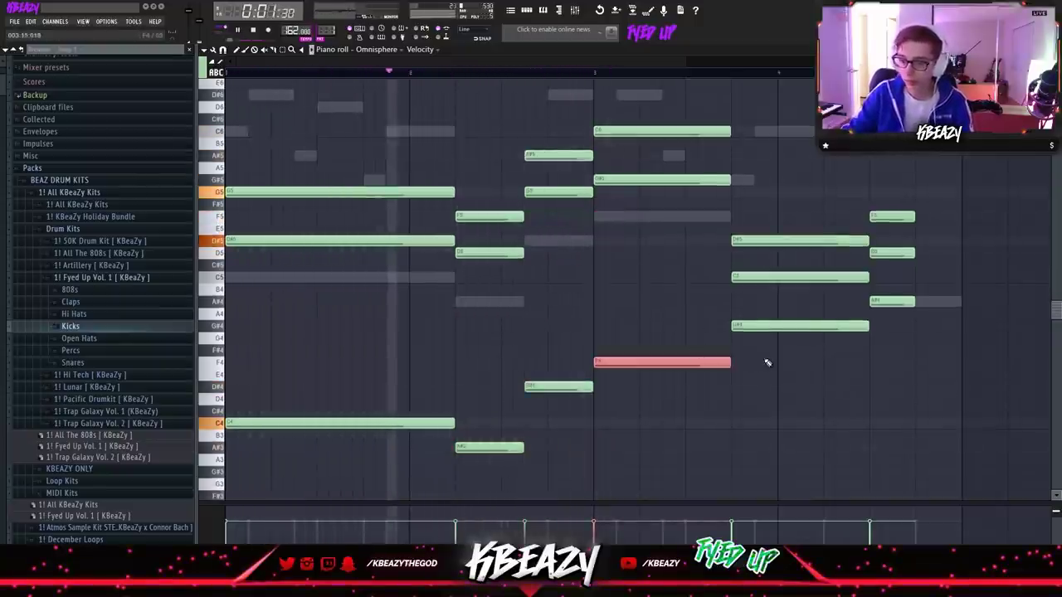
Lower the last two chords' root notes one octave to G#3 and A#3, and extend the final chord to the end of bar 4.
click(766, 325)
key(ctrl+Down)
scroll(771, 327, down, 1)
click(893, 288)
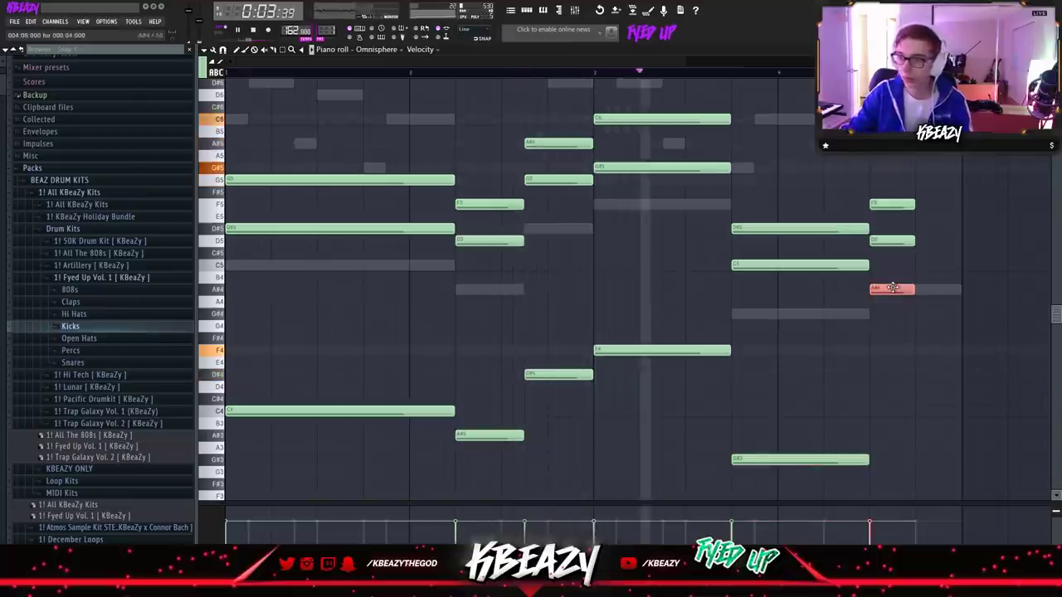
key(ctrl+Down)
drag(890, 443, 959, 203)
ctrl+click(943, 194)
Route the Omnisphere channel to mixer insert 2, then lower its level slightly and roll off its low frequencies with the track EQ.
key(F6)
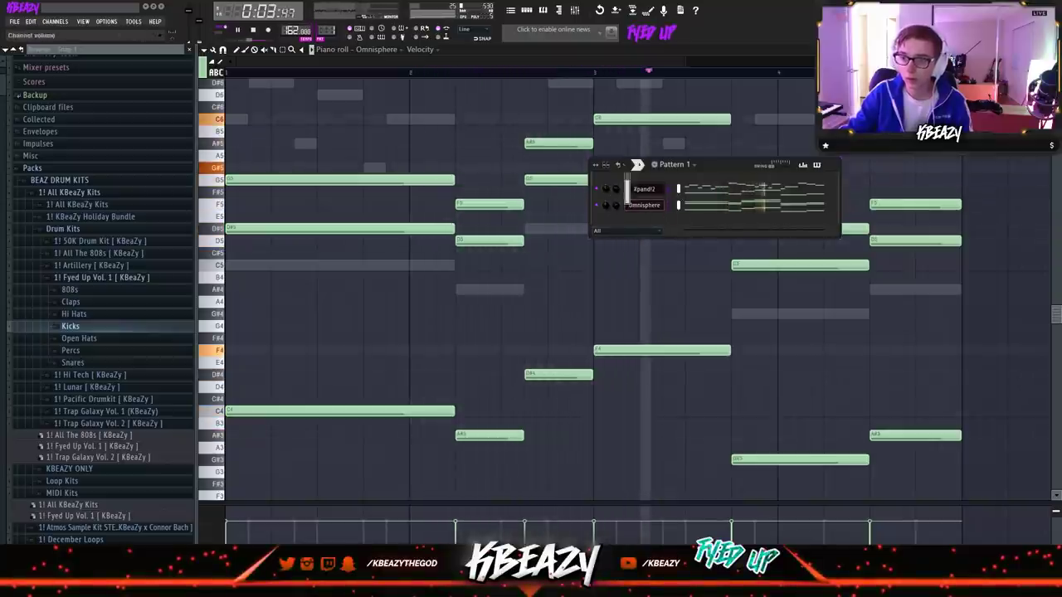
key(F9)
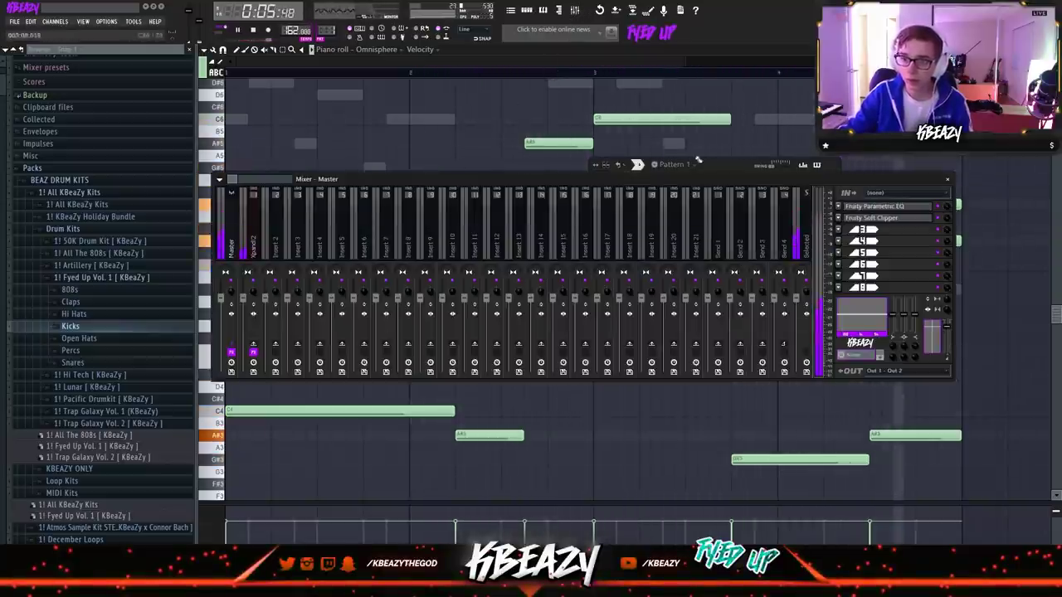
click(253, 249)
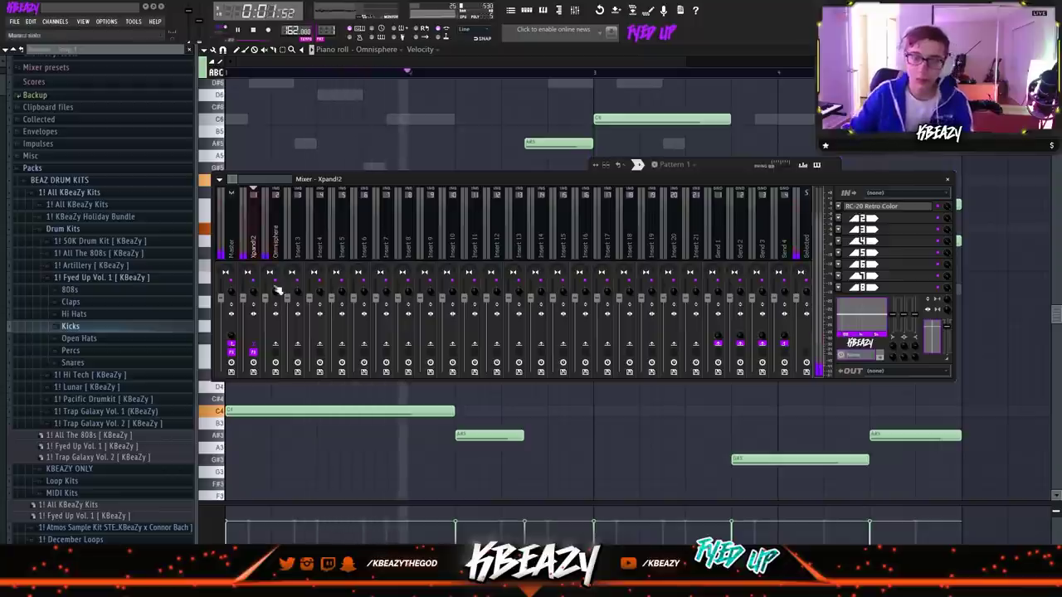
click(278, 287)
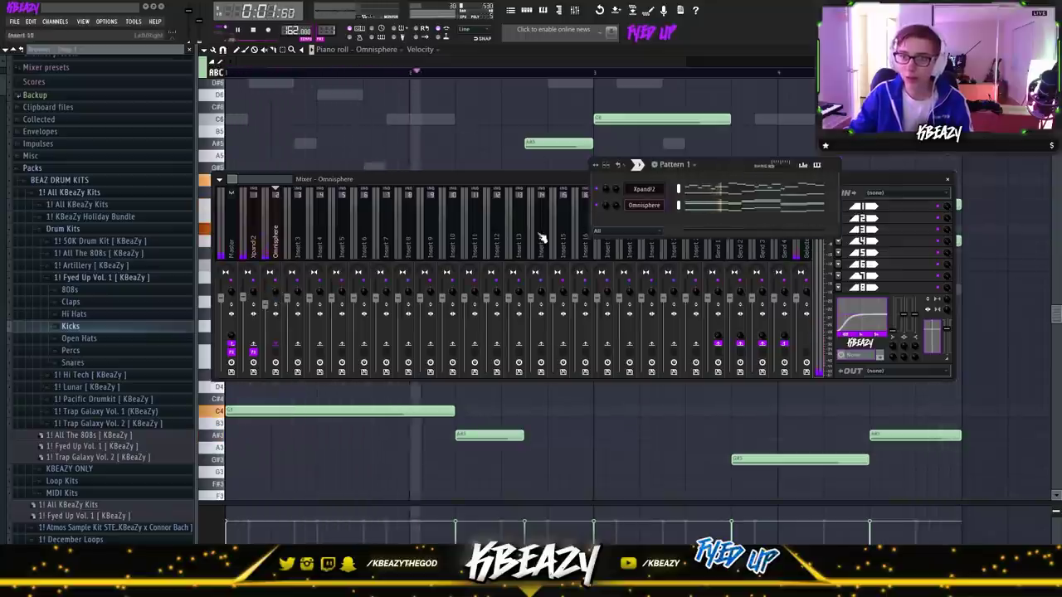
Add Fruity Delay 2 to the Omnisphere mixer track and adjust its delay time.
click(843, 208)
mouse_move(852, 218)
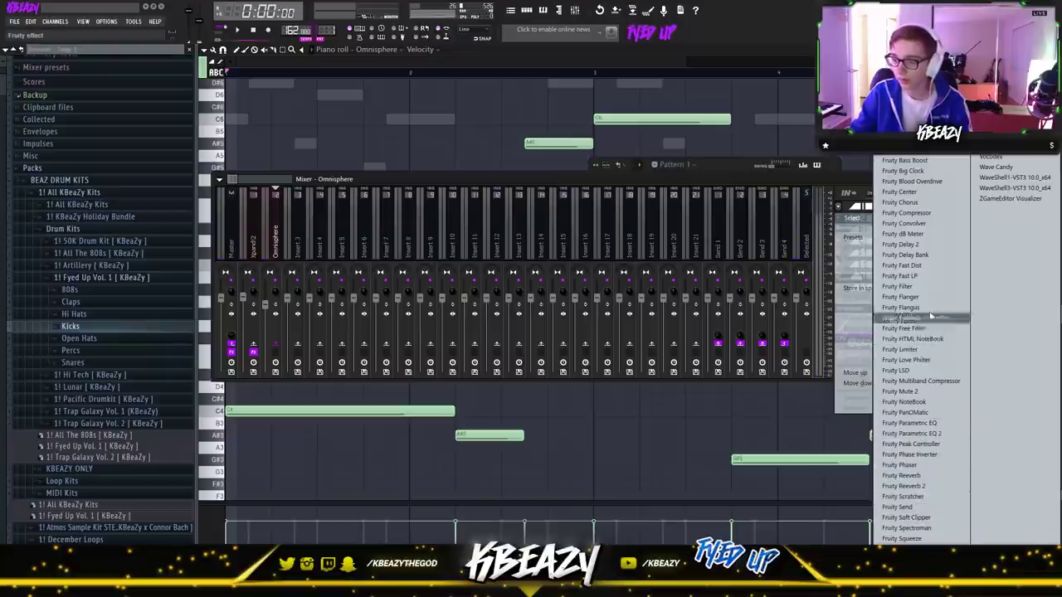
click(913, 244)
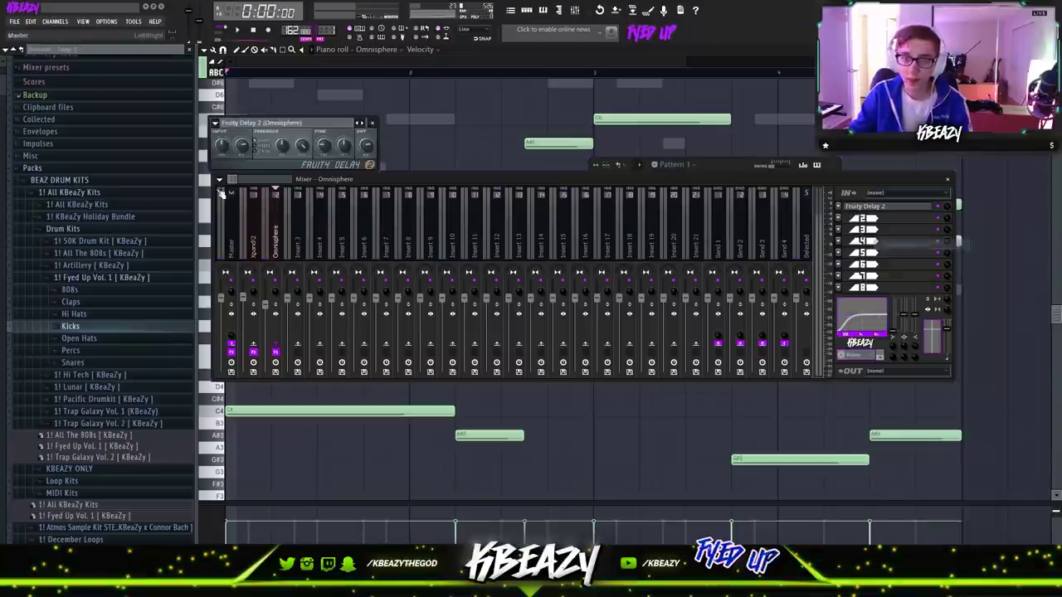
click(215, 122)
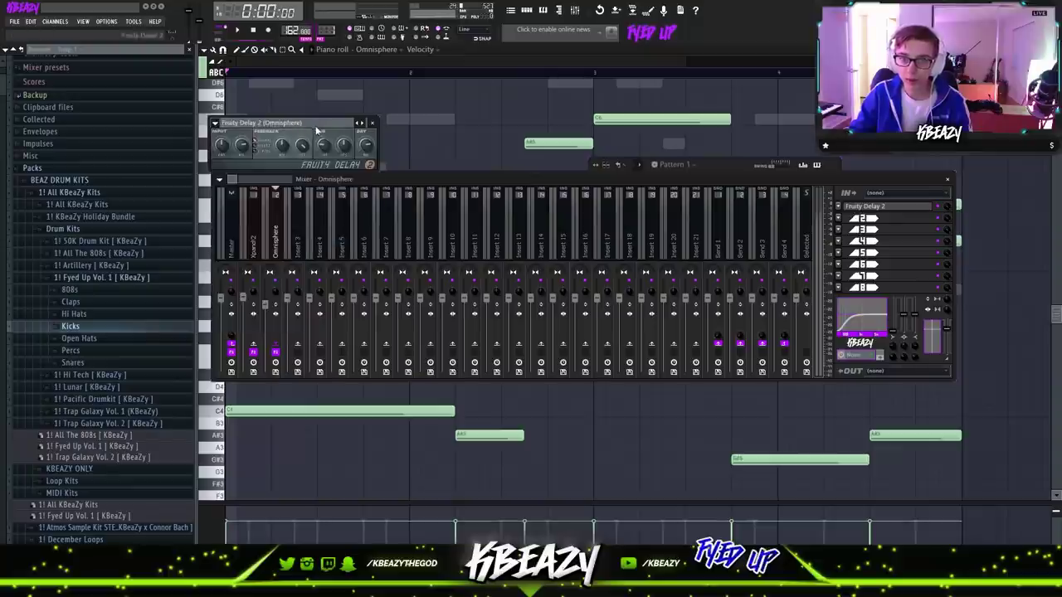
right_click(334, 149)
click(448, 195)
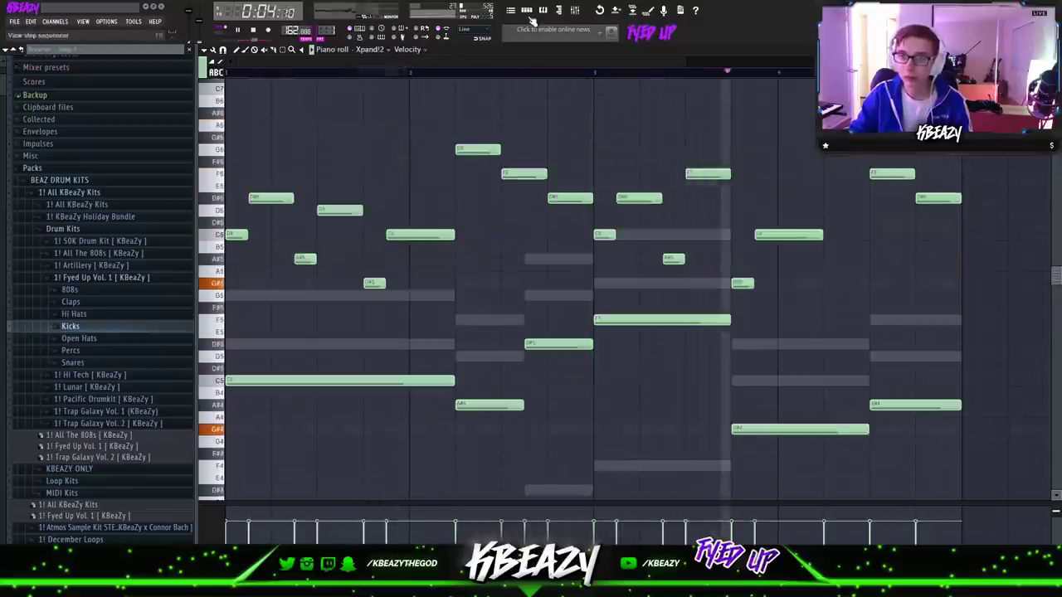
Add the hi hat [ slippery ] sample as a new channel and fill every second step of the 32-step pattern.
key(F6)
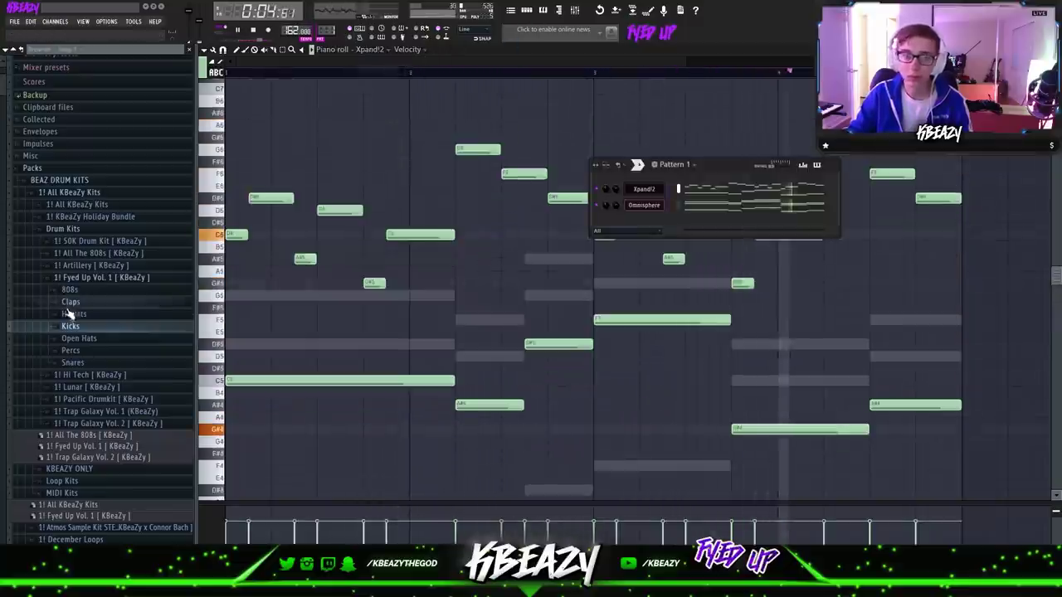
click(73, 313)
right_click(96, 348)
click(145, 355)
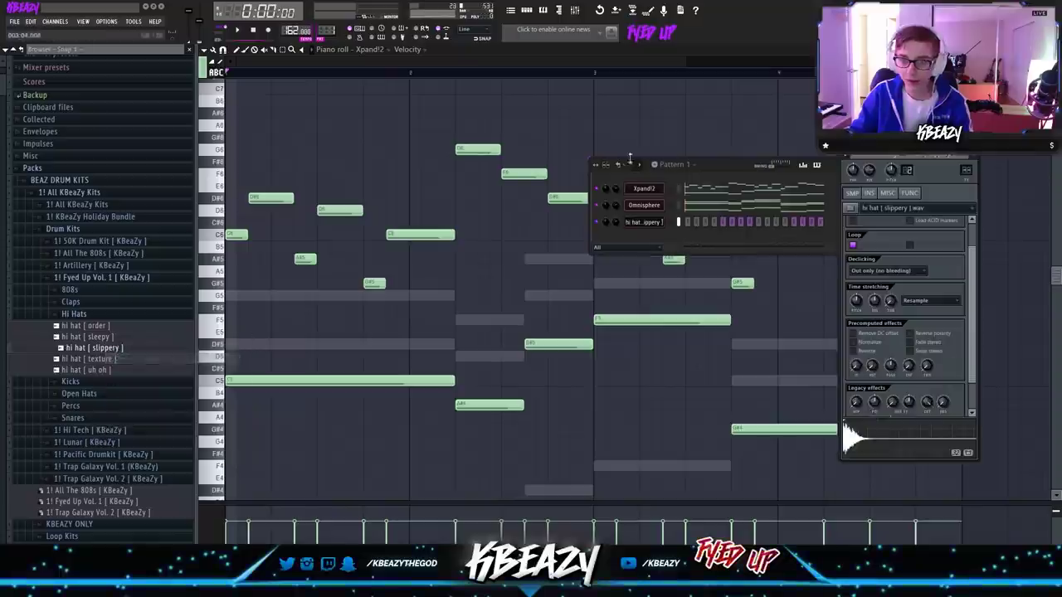
drag(614, 168, 604, 125)
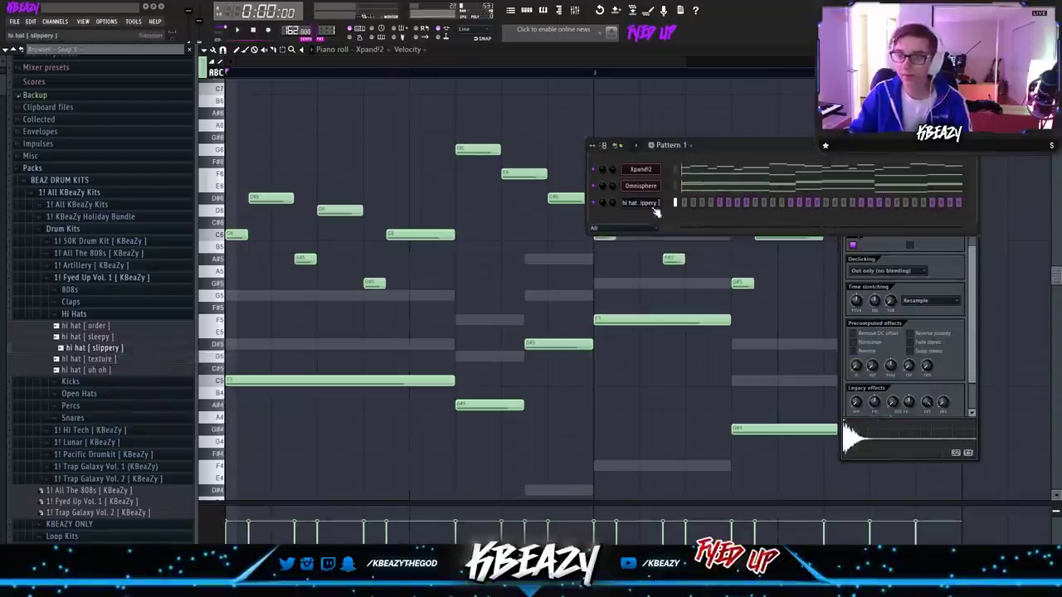
right_click(646, 205)
click(699, 279)
click(70, 311)
Add the clap [ tex ] sample as a new channel with claps on steps 9 and 25.
click(70, 302)
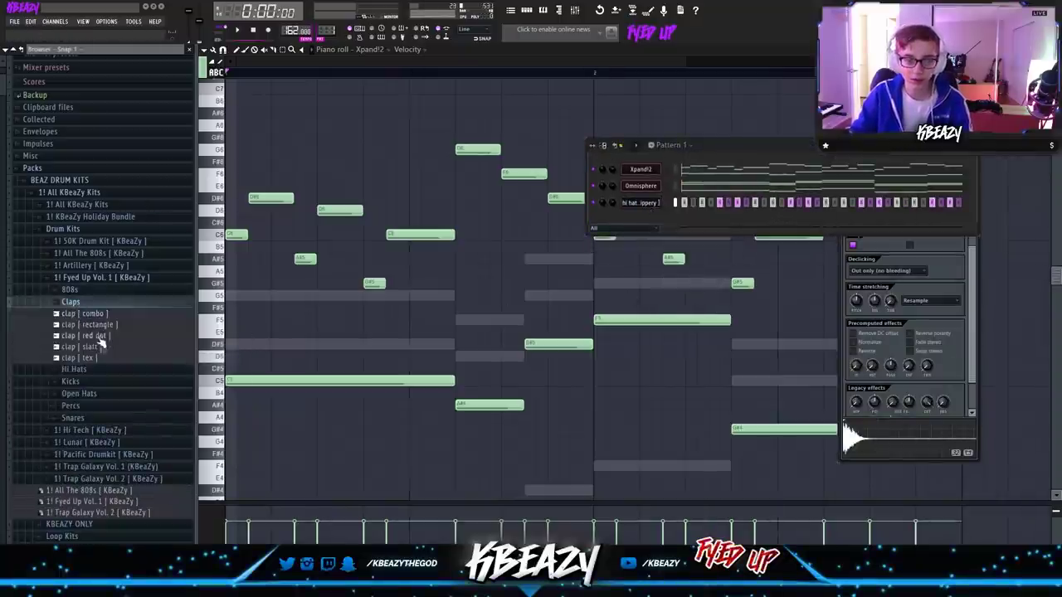
right_click(90, 358)
click(141, 365)
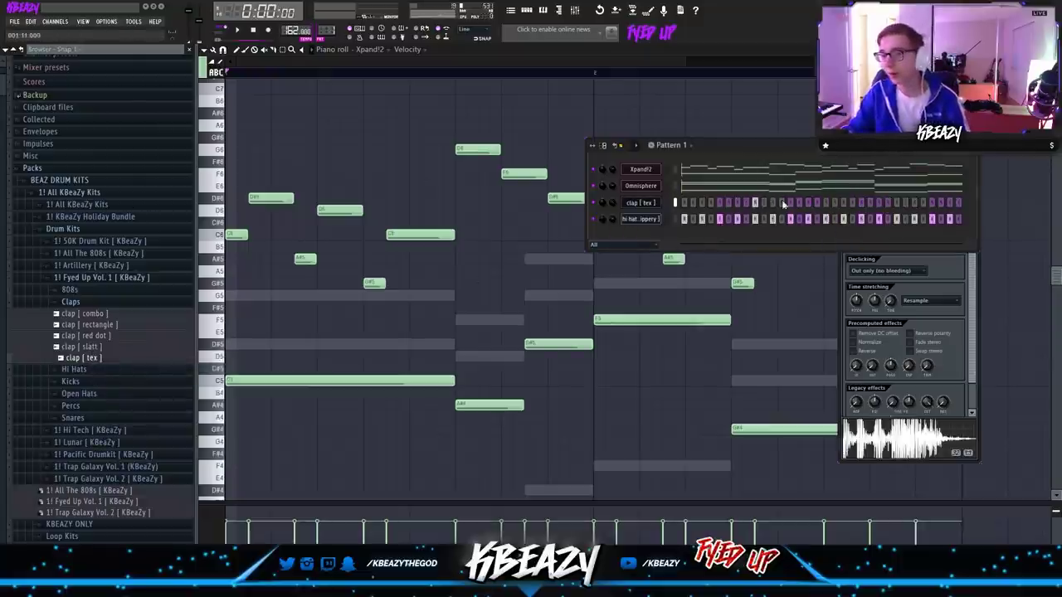
click(896, 203)
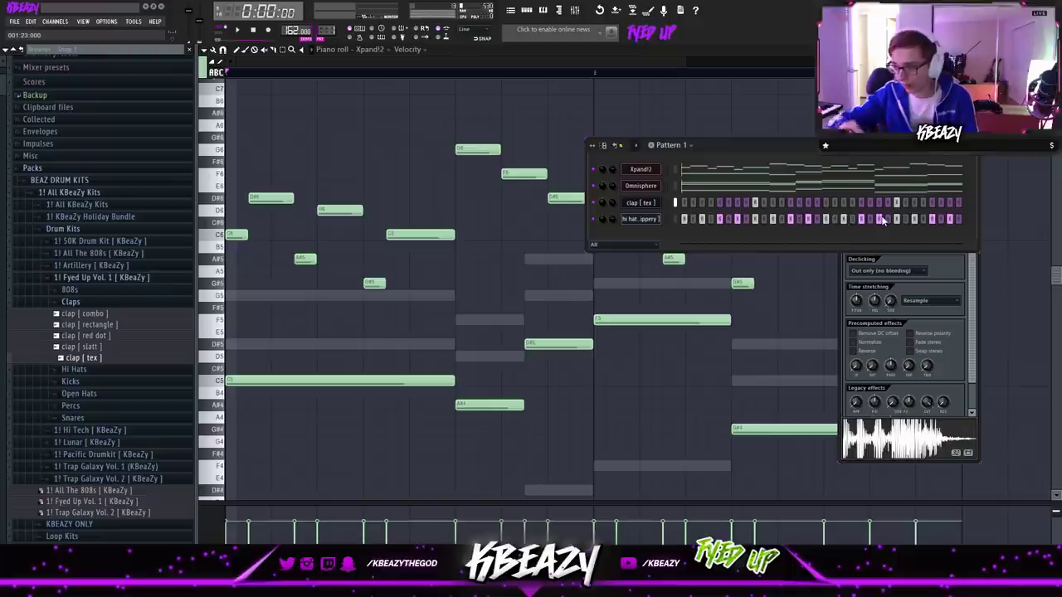
Load the 808 [ murda ] sample in a new sampler channel and set it to cut itself.
click(70, 290)
right_click(94, 379)
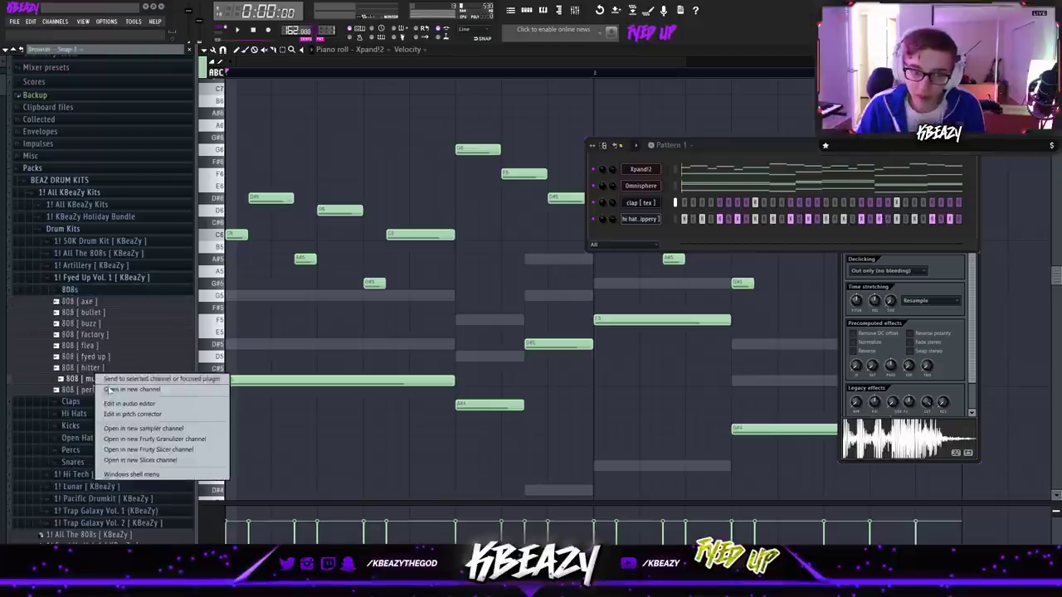
click(149, 430)
drag(612, 236, 612, 230)
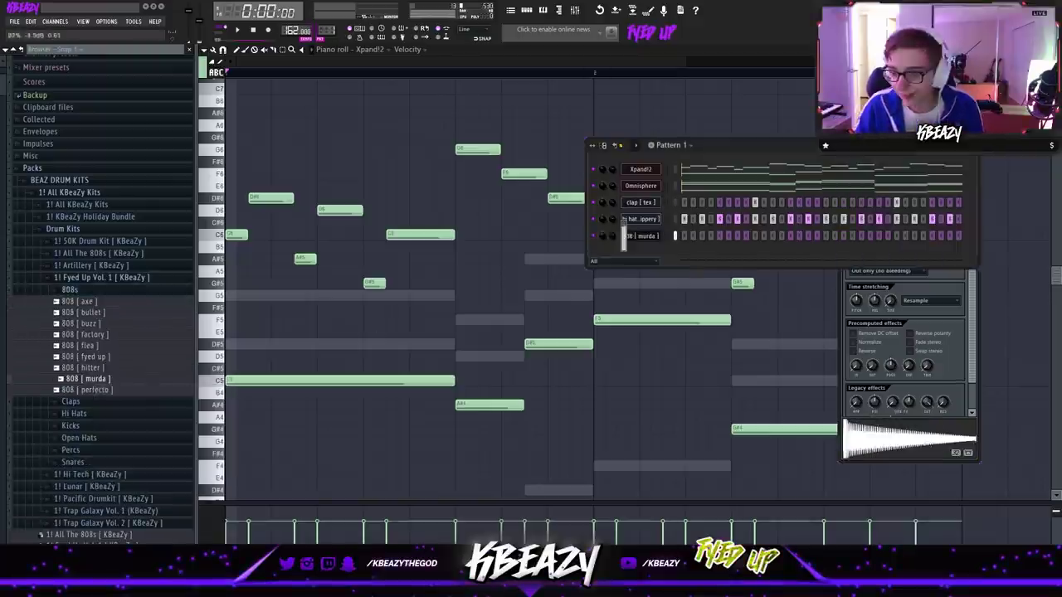
click(70, 289)
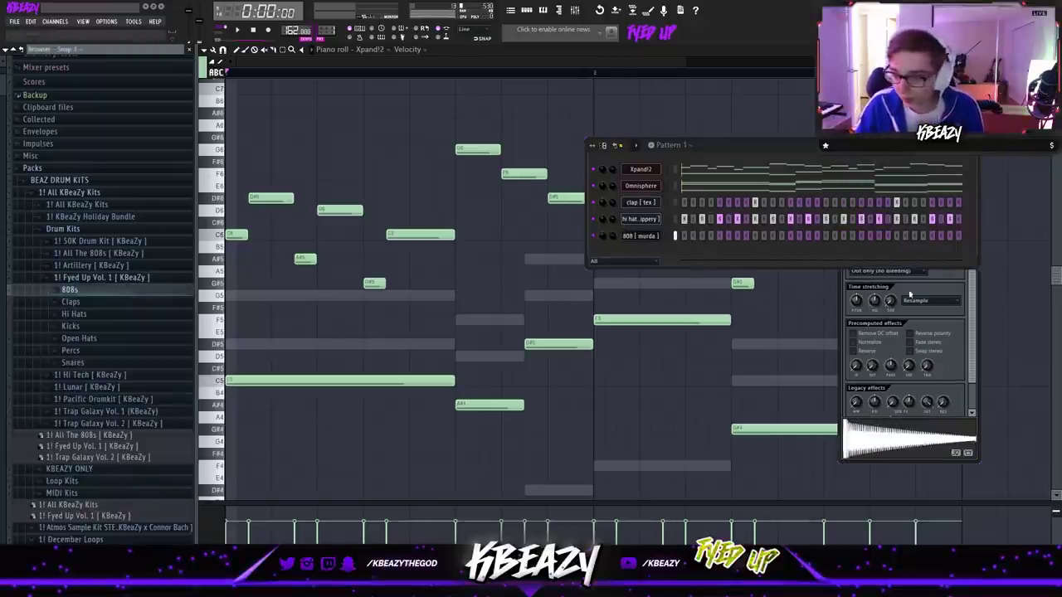
click(888, 193)
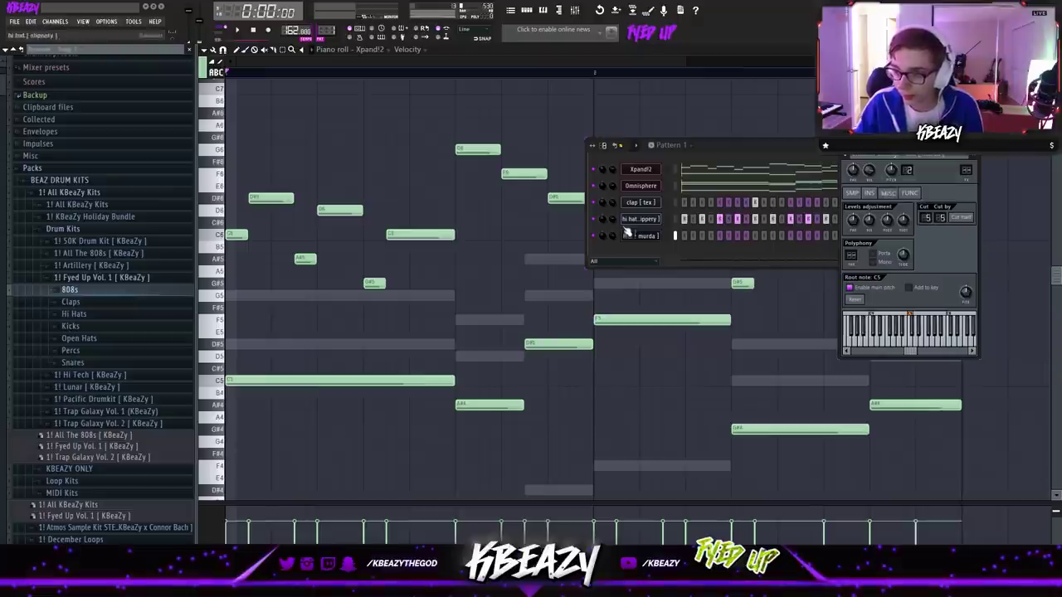
drag(612, 236, 612, 240)
Transpose all Xpand!2 melody and bass notes up four semitones.
right_click(516, 280)
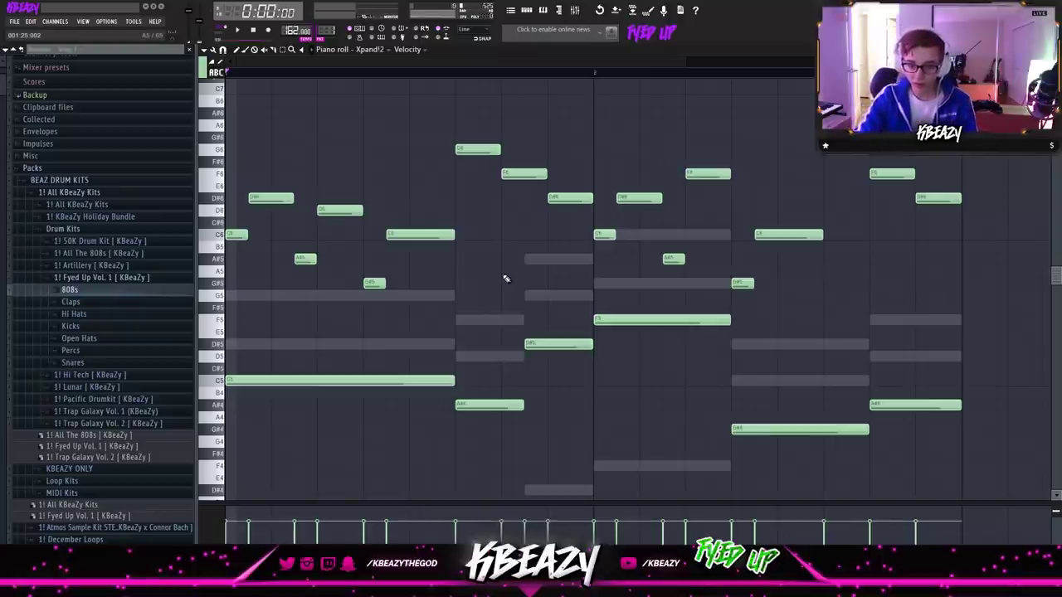
key(Up)
key(Up)
key(Up)
key(Up)
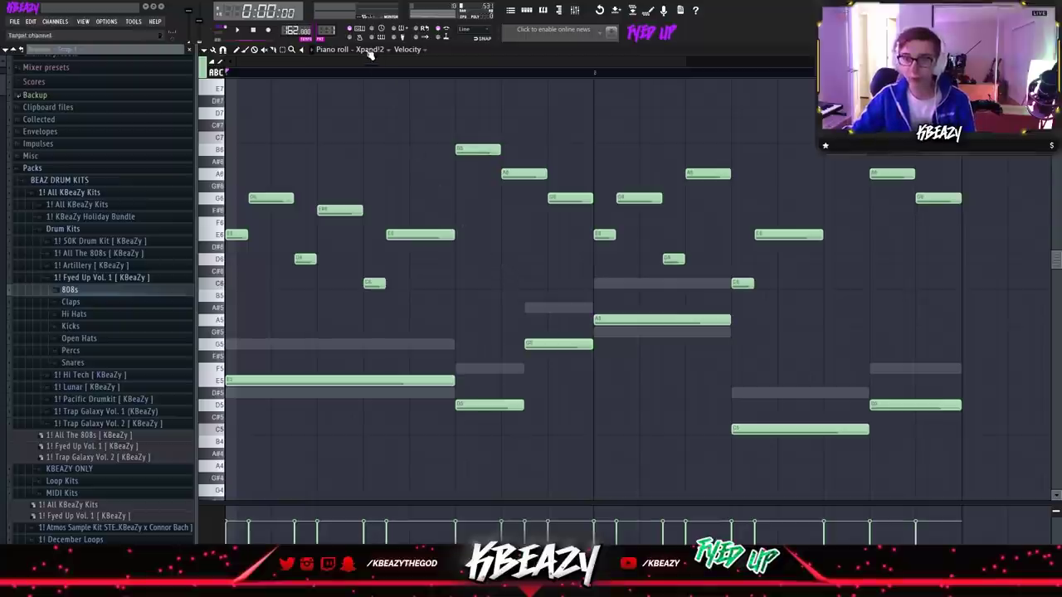
Transpose all Omnisphere chord notes up four semitones.
click(370, 49)
click(379, 84)
key(Up)
key(Up)
key(Up)
key(Up)
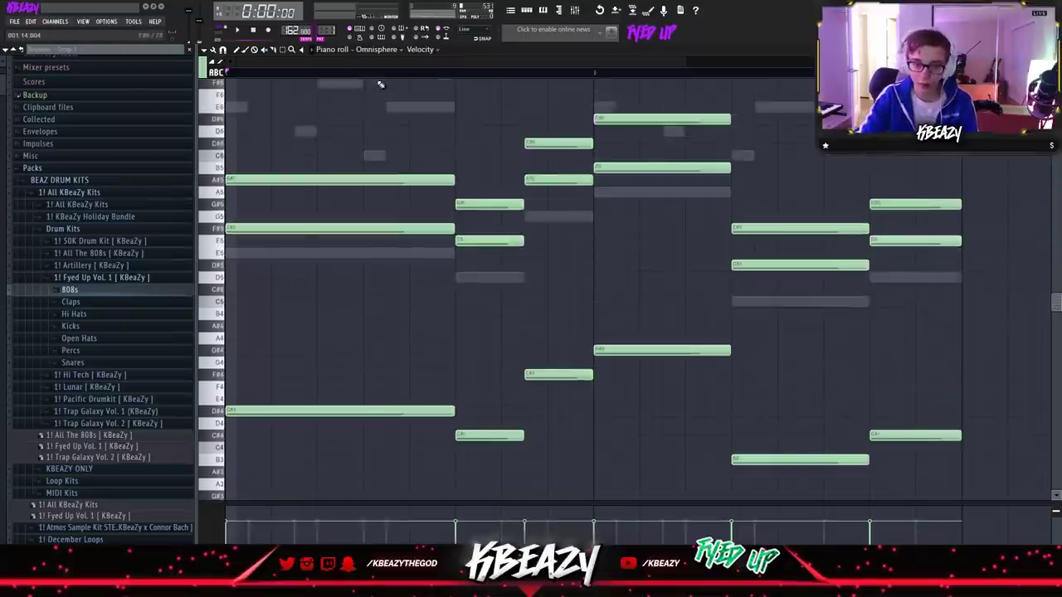
Build the 808 [ murda ] bass line on E5, D5, G5, A5, C5 and D5, splitting the E5, A5 and C5 notes in two.
click(375, 50)
click(385, 116)
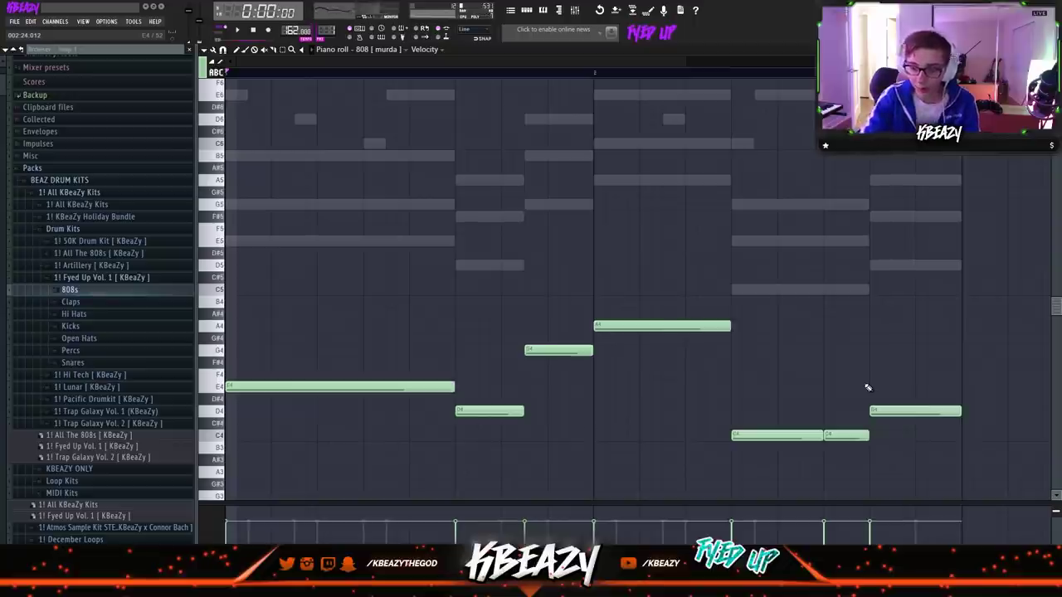
key(ctrl+Up)
key(space)
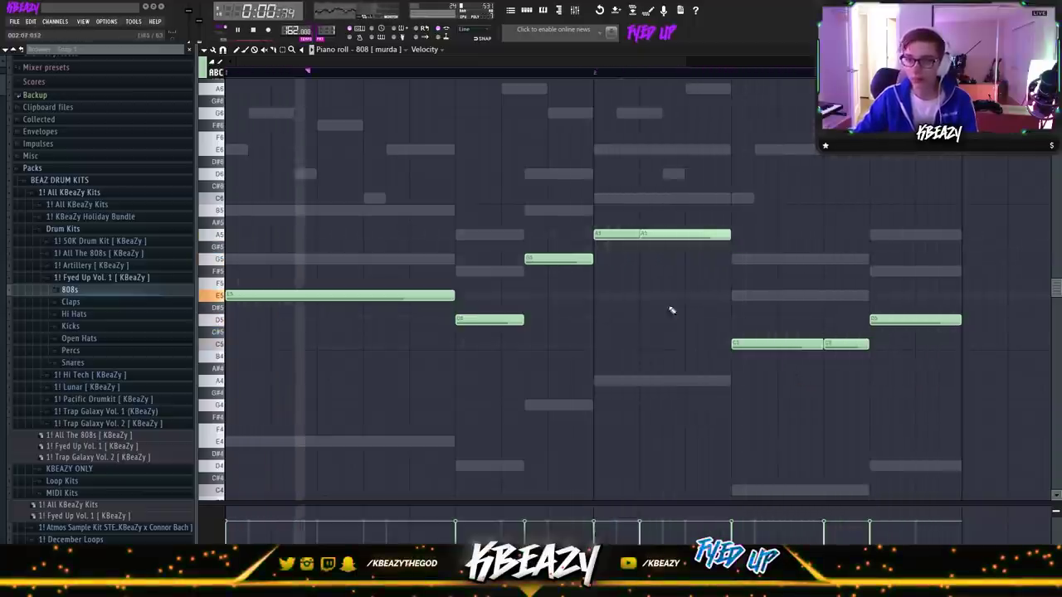
click(365, 319)
drag(366, 305, 368, 289)
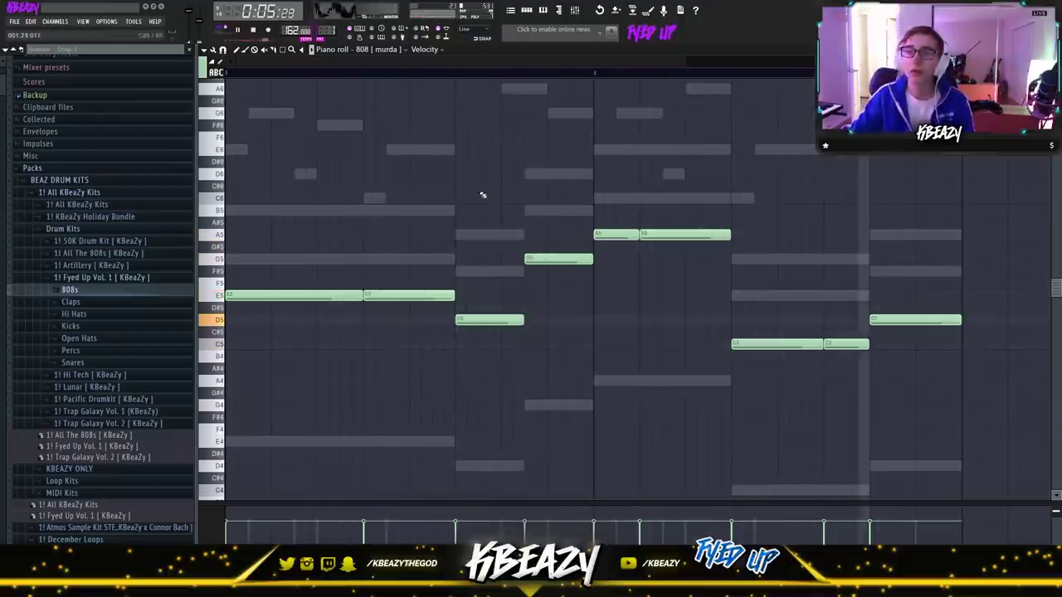
Add the kick [ woops ] sample as a new channel and place kicks across its steps to follow the 808 rhythm.
key(F6)
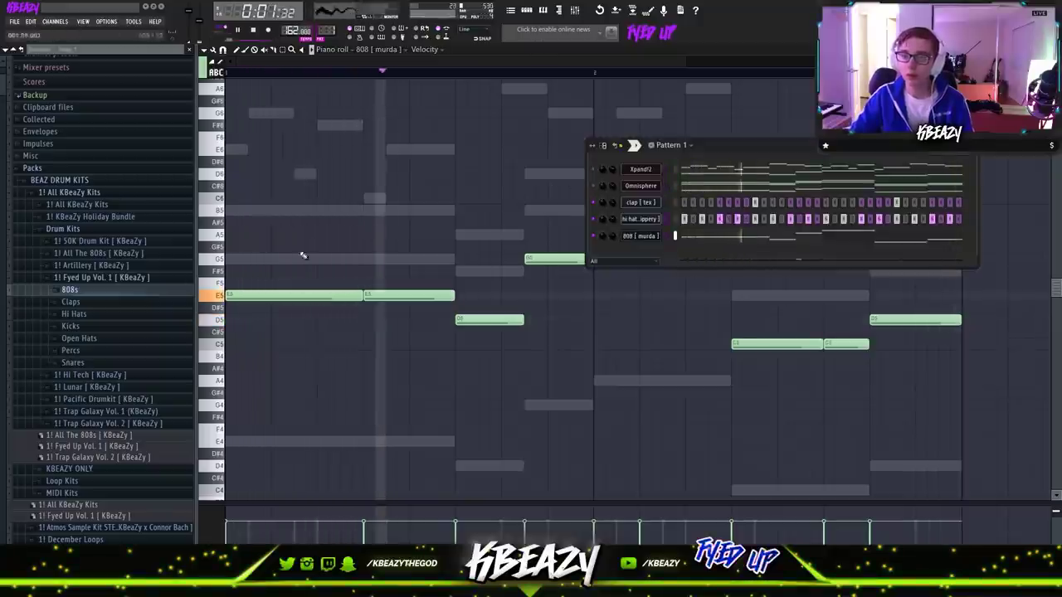
click(73, 326)
right_click(103, 372)
click(137, 379)
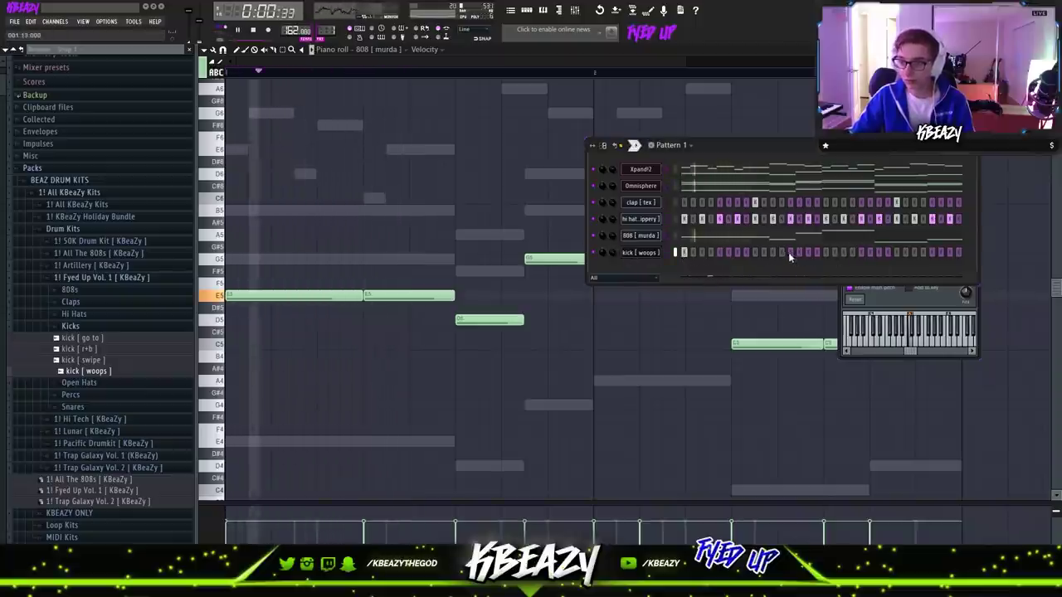
click(790, 252)
click(861, 253)
click(915, 252)
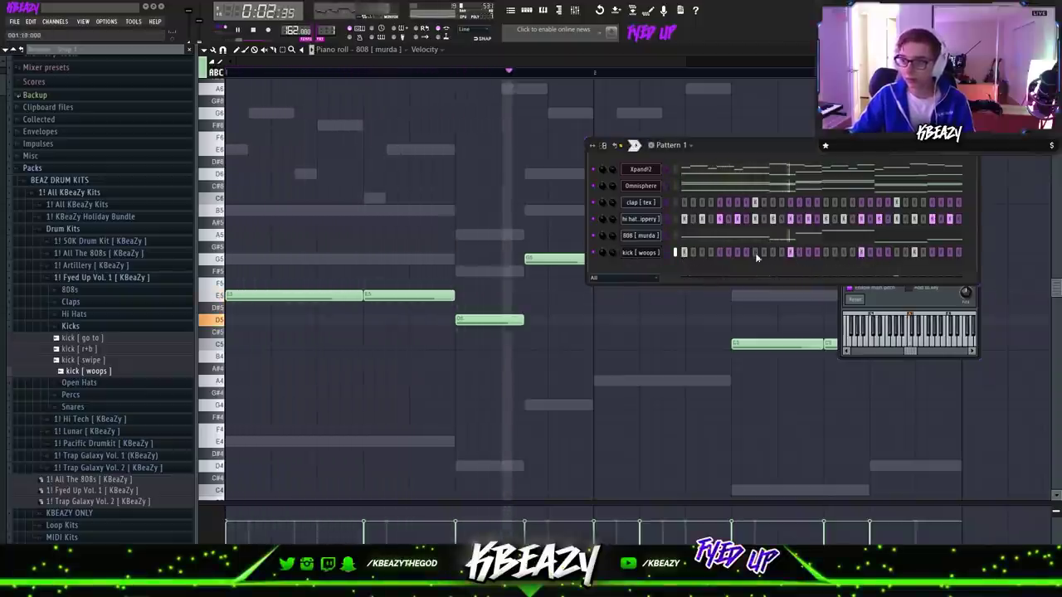
In the kick [ woops ] piano roll, add a C5 kick on the third step of bar 2 and try another near the end.
right_click(656, 252)
click(676, 254)
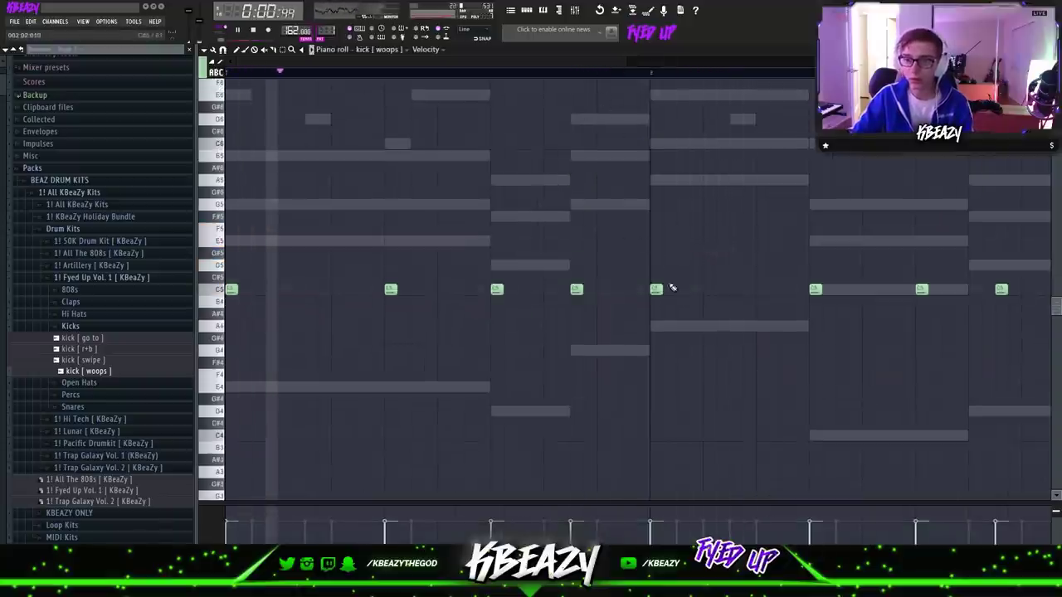
click(706, 290)
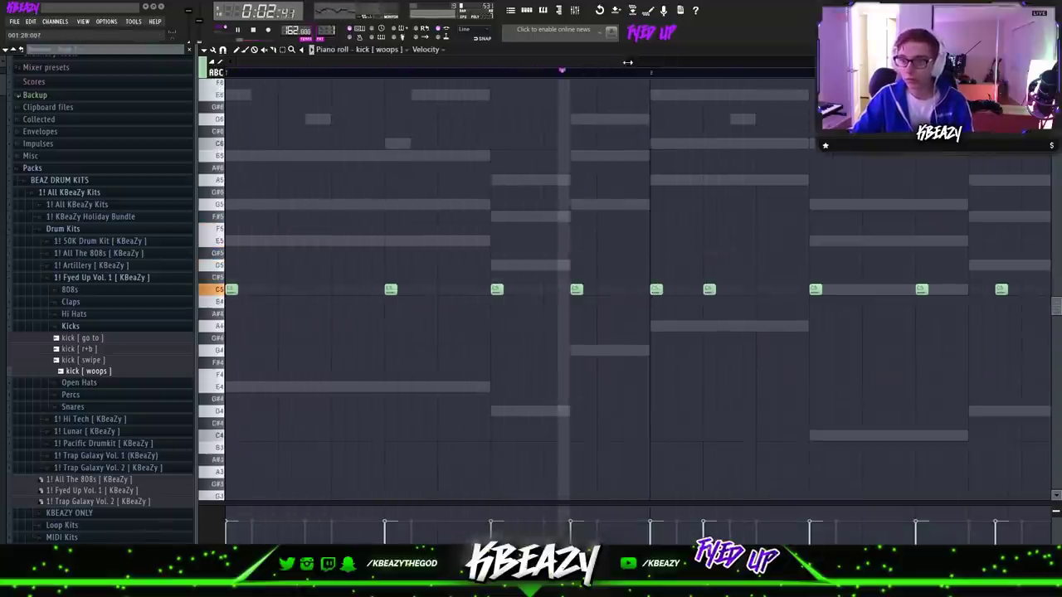
drag(627, 62, 664, 63)
click(764, 292)
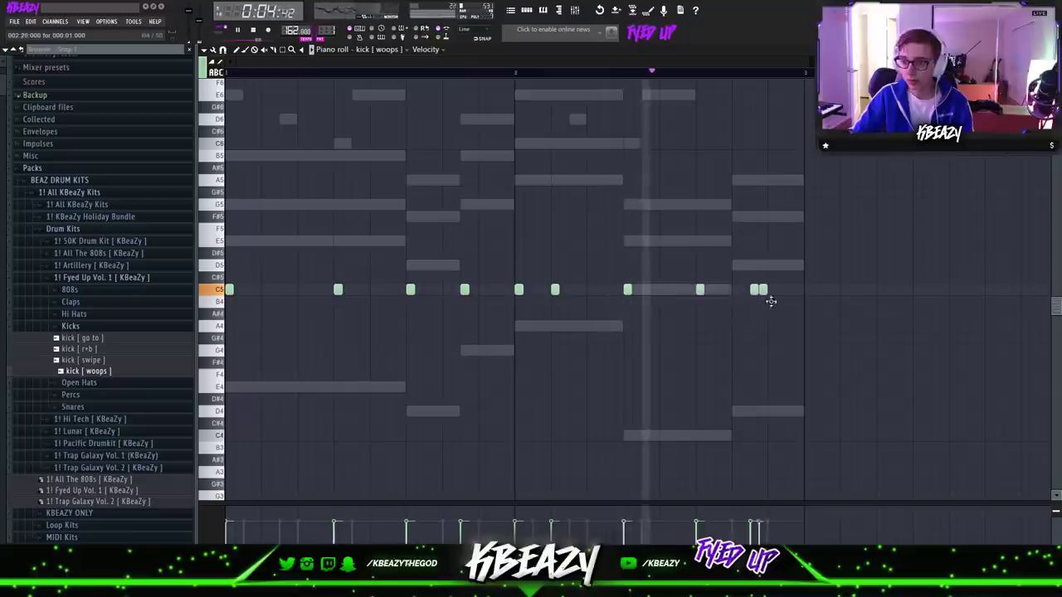
right_click(762, 289)
Transpose all Xpand!2 notes down one semitone.
key(F6)
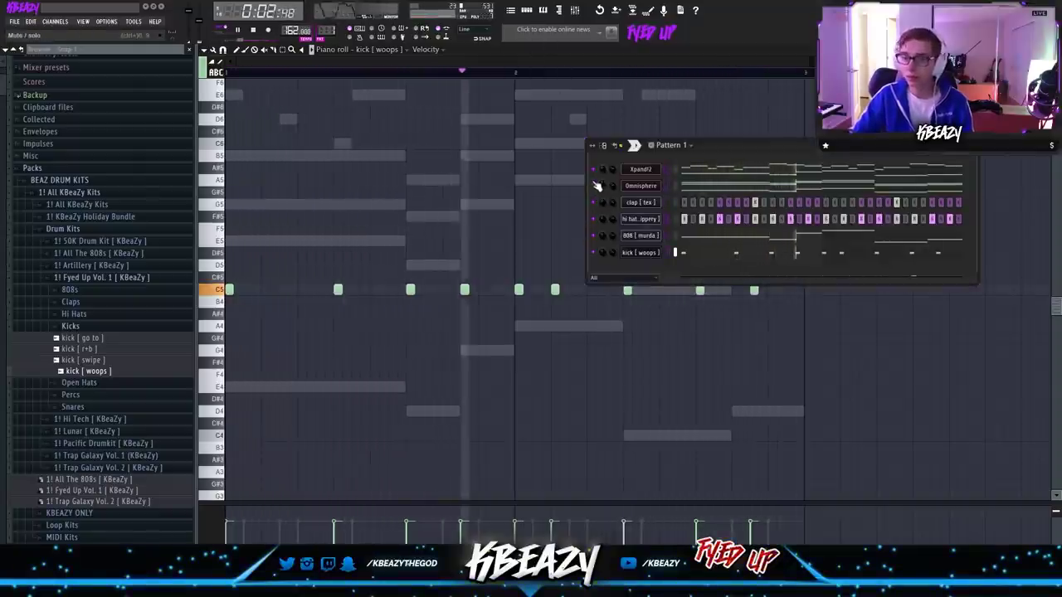
click(706, 172)
key(space)
key(shift+Down)
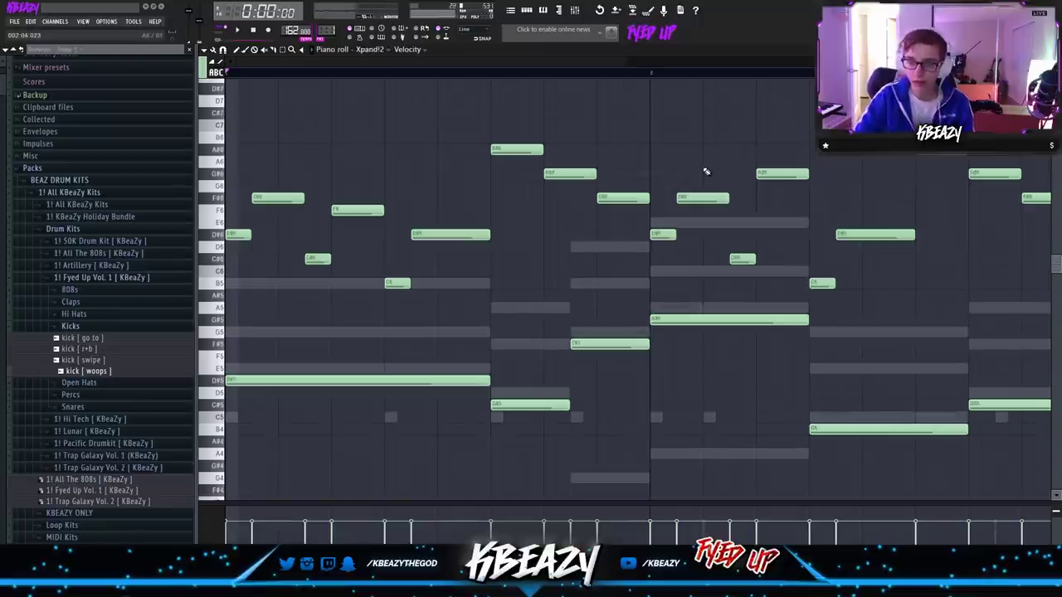
click(574, 11)
Transpose the Omnisphere chords and the 808 [ murda ] bass line down one semitone to match the lead.
click(378, 49)
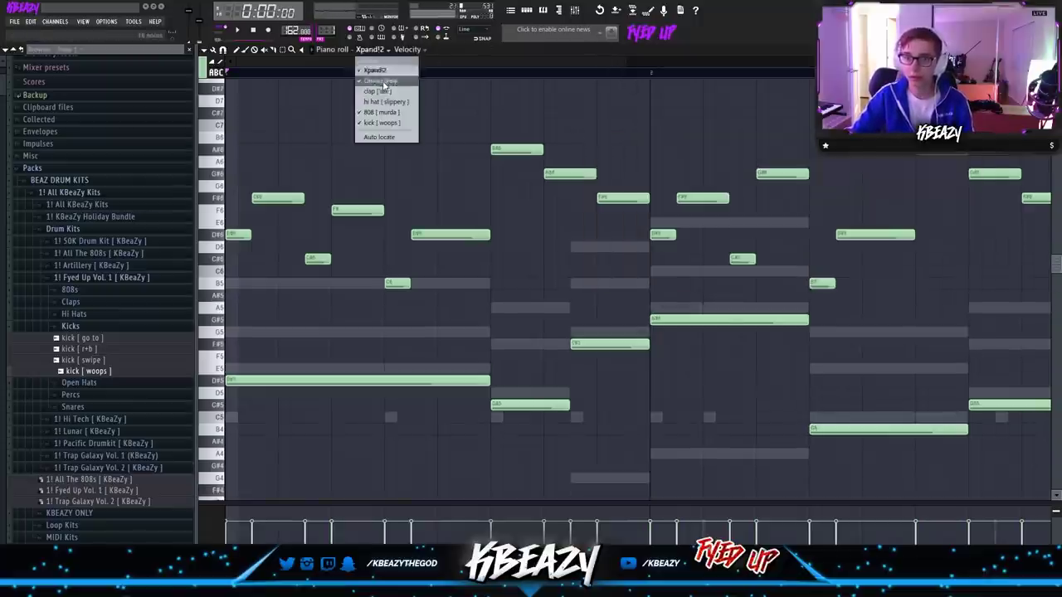
click(380, 81)
key(space)
click(379, 49)
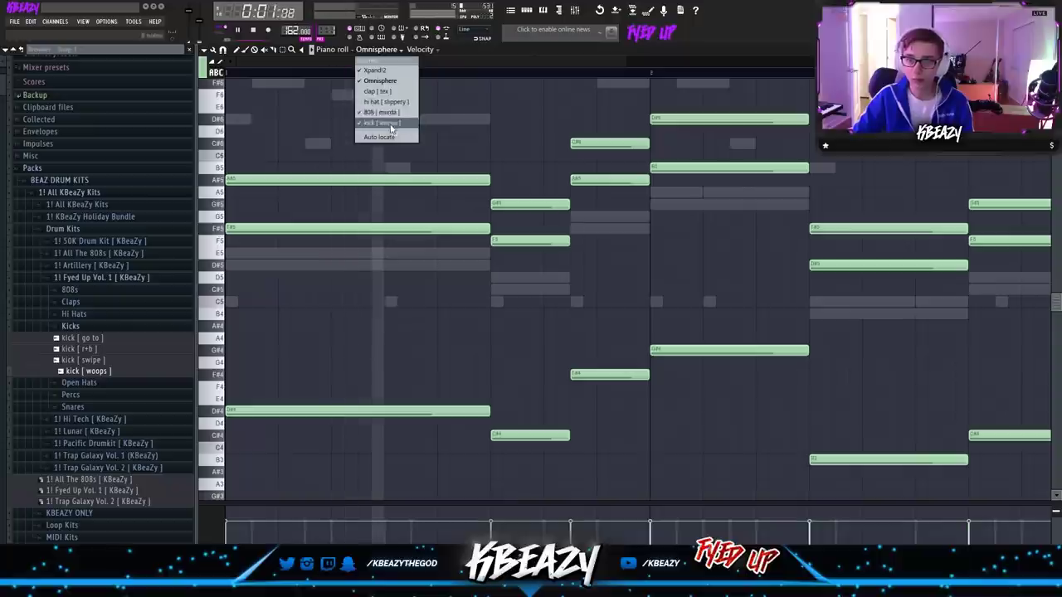
click(383, 112)
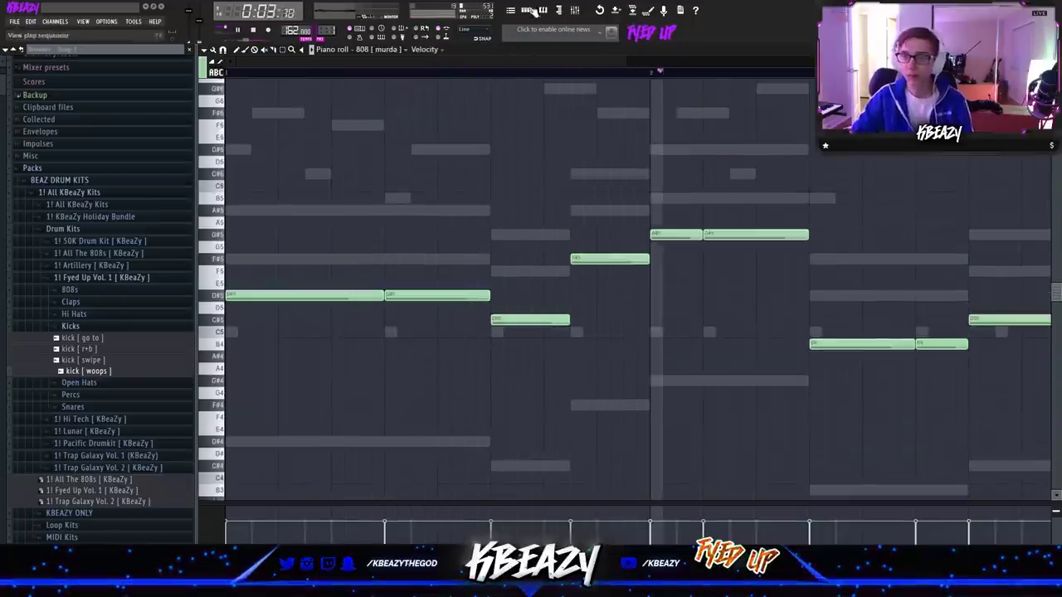
Audition the Fyed Up Vol. 1 percs and add the perc [ coin toss ] sample as a new channel above the hi-hat.
click(531, 10)
key(space)
key(space)
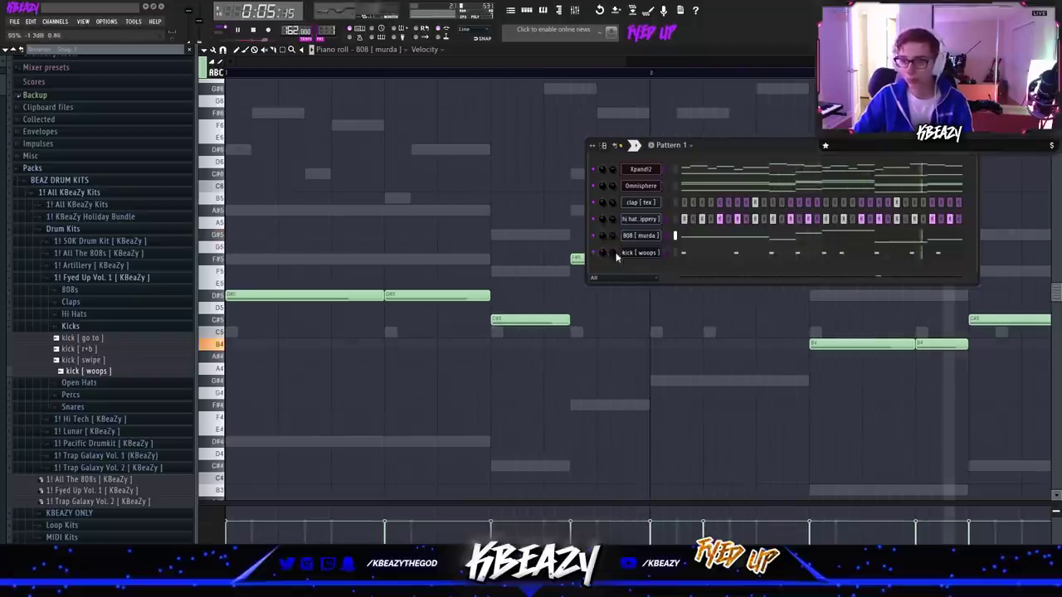
click(91, 327)
click(98, 351)
click(106, 385)
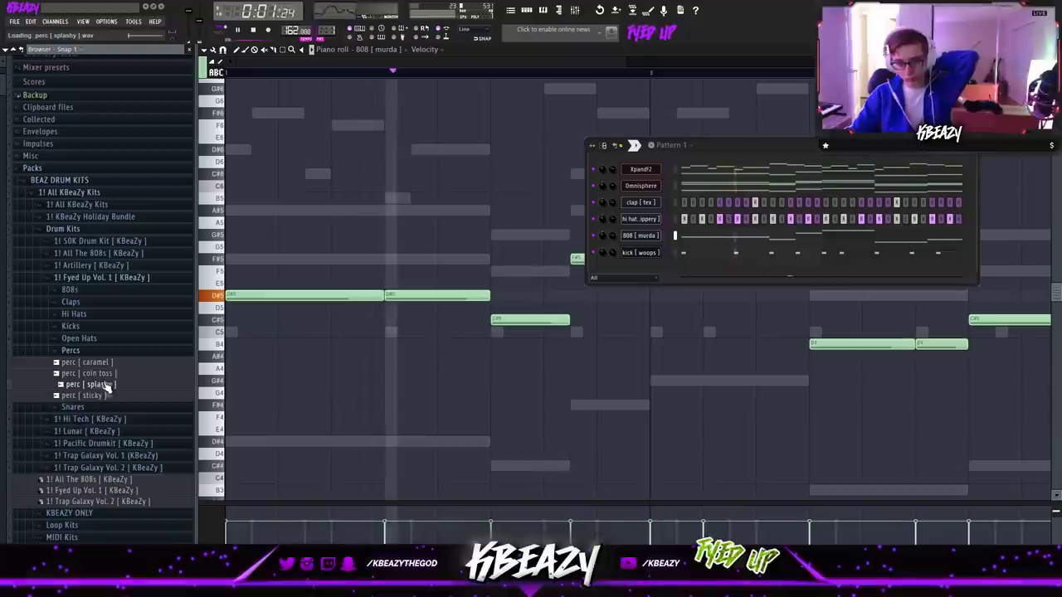
drag(102, 374, 665, 225)
Try the perc [ coin toss ] hit on different steps during playback and settle on step 3.
key(space)
key(space)
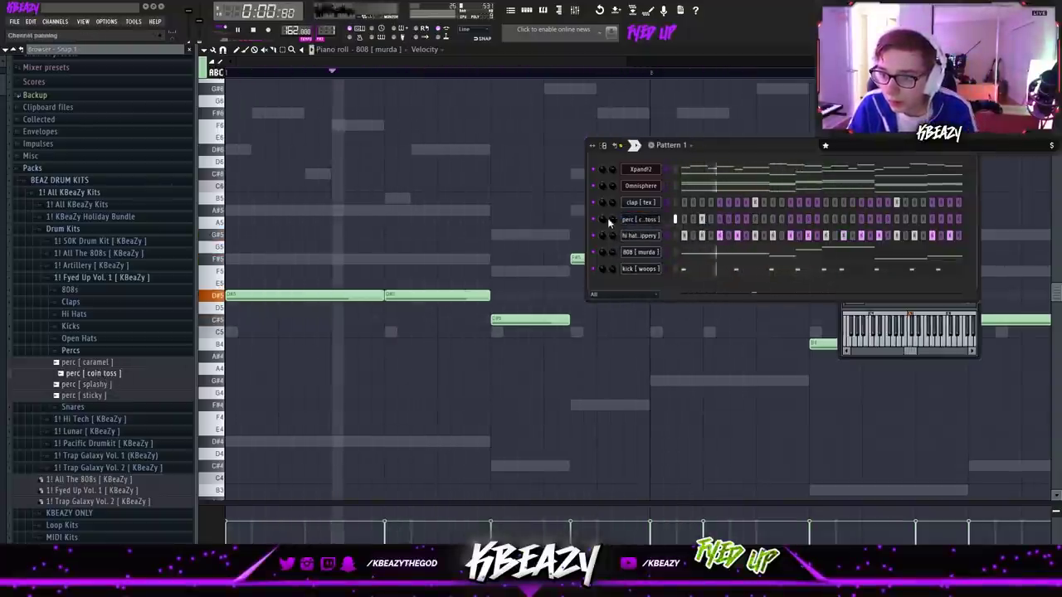
key(space)
click(693, 220)
key(space)
key(space)
key(space)
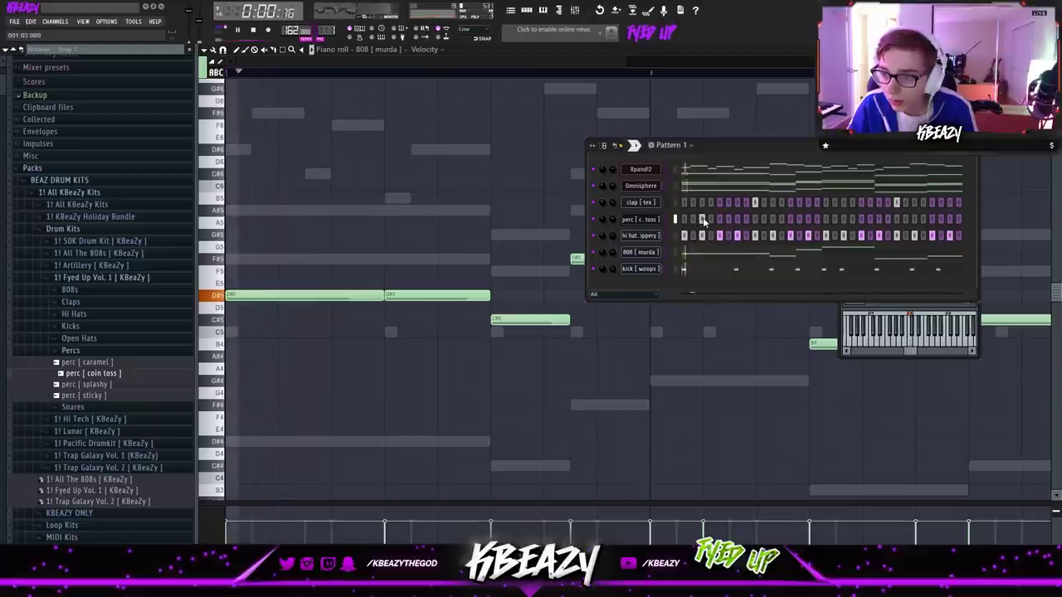
key(space)
key(space)
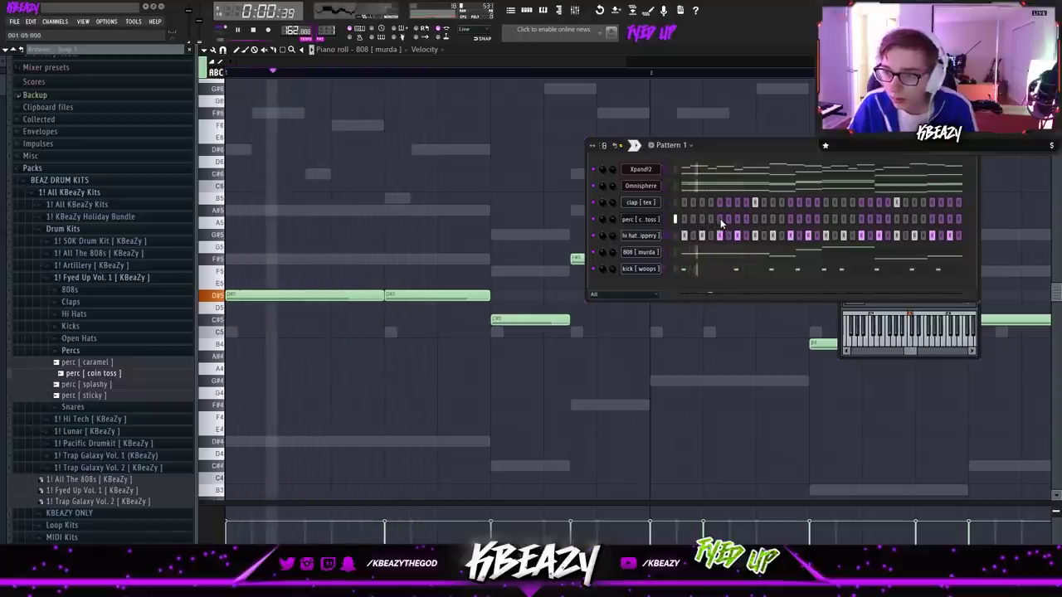
key(space)
key(space)
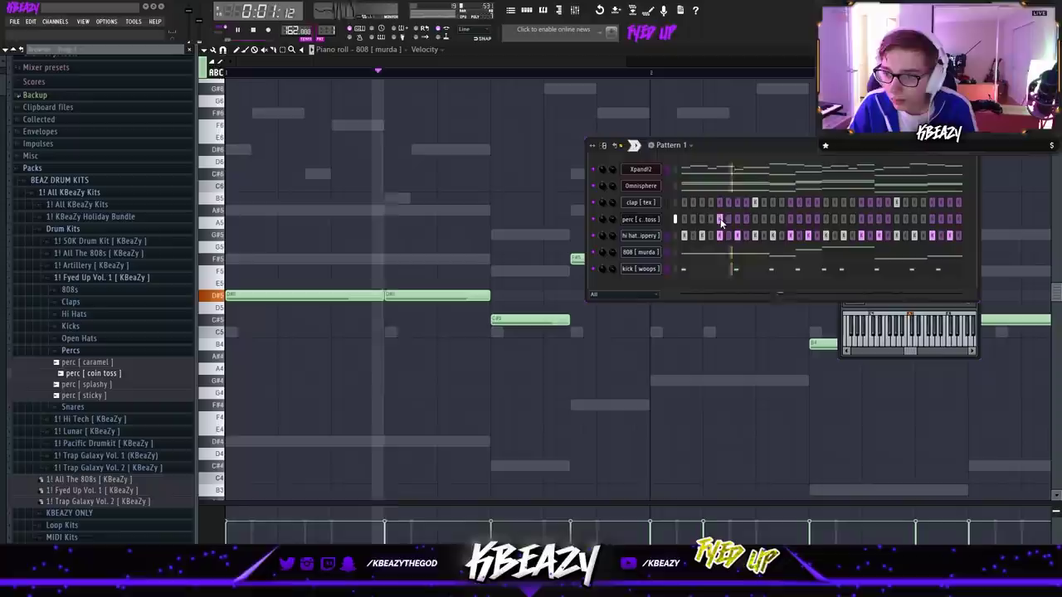
key(space)
key(space)
key(space)
key(space)
Show the sample settings of the perc [ coin toss ] channel.
click(639, 220)
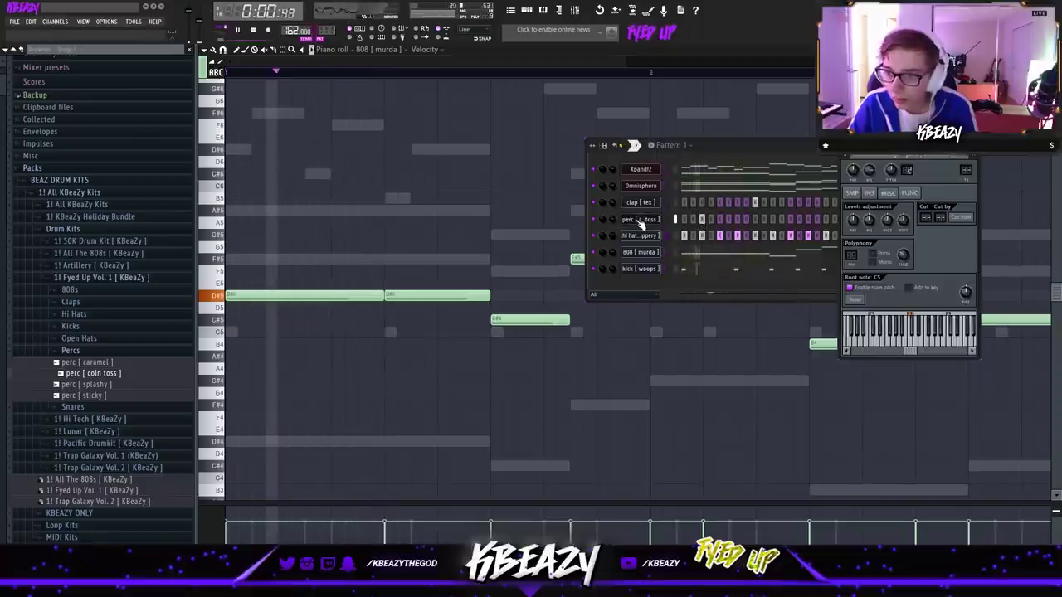
click(852, 193)
key(space)
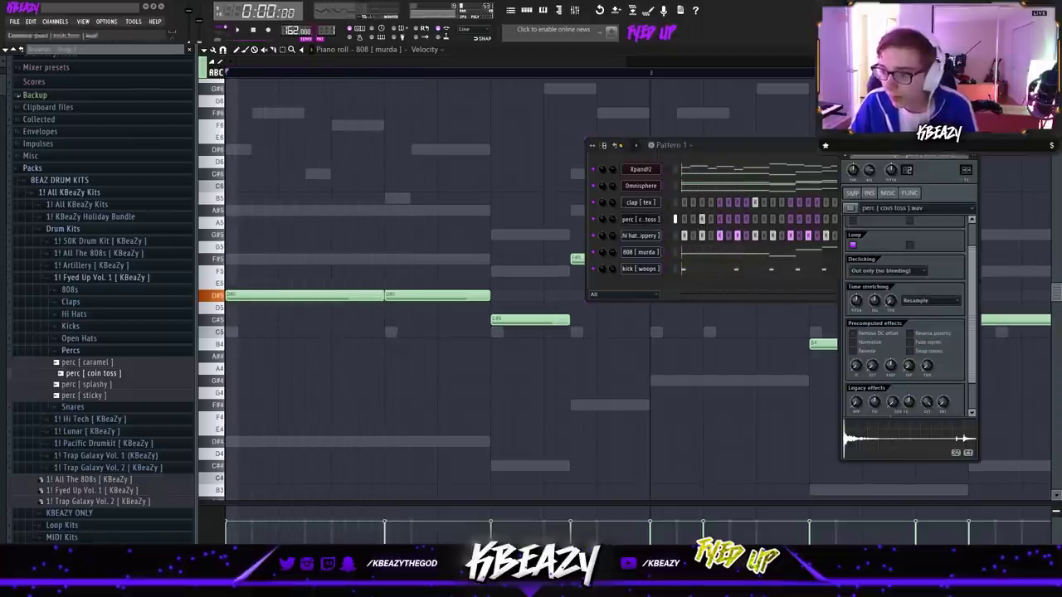
Add the perc [ caramel ] sample as a new channel above perc [ coin toss ] and place hits on steps 15 and 19.
click(92, 396)
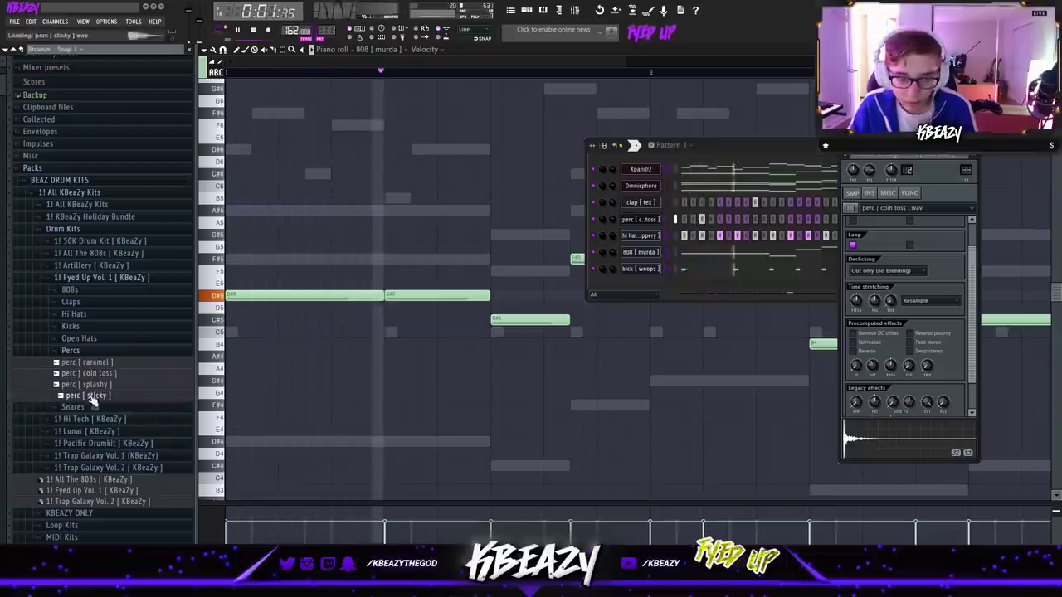
click(91, 385)
drag(87, 363, 614, 220)
key(space)
key(space)
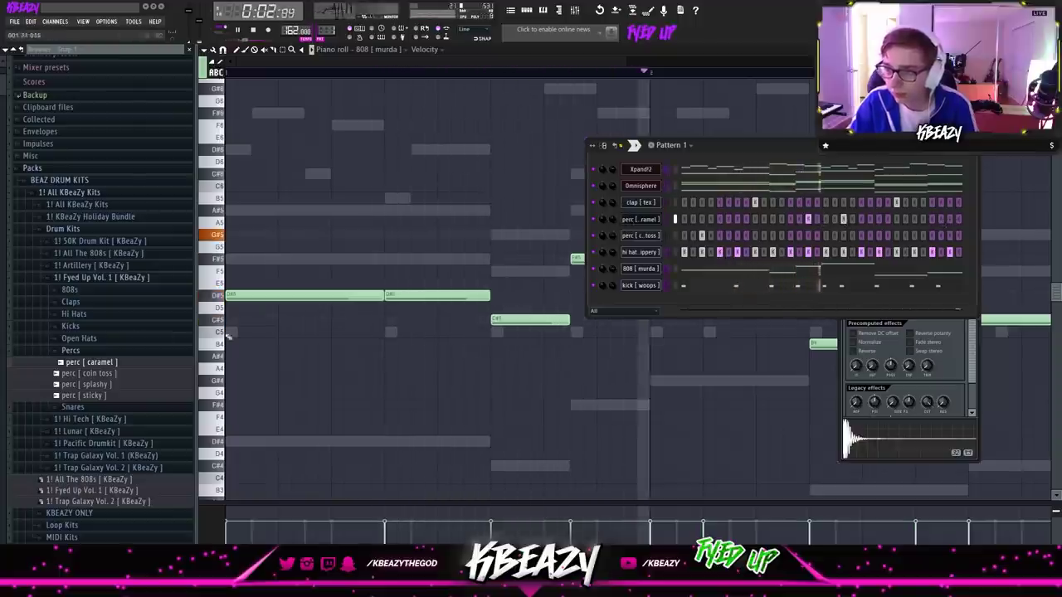
Add the snare [ upset ] sample as a new channel below the clap and place hits on steps 9, 25 and 31.
click(70, 350)
click(91, 278)
click(93, 280)
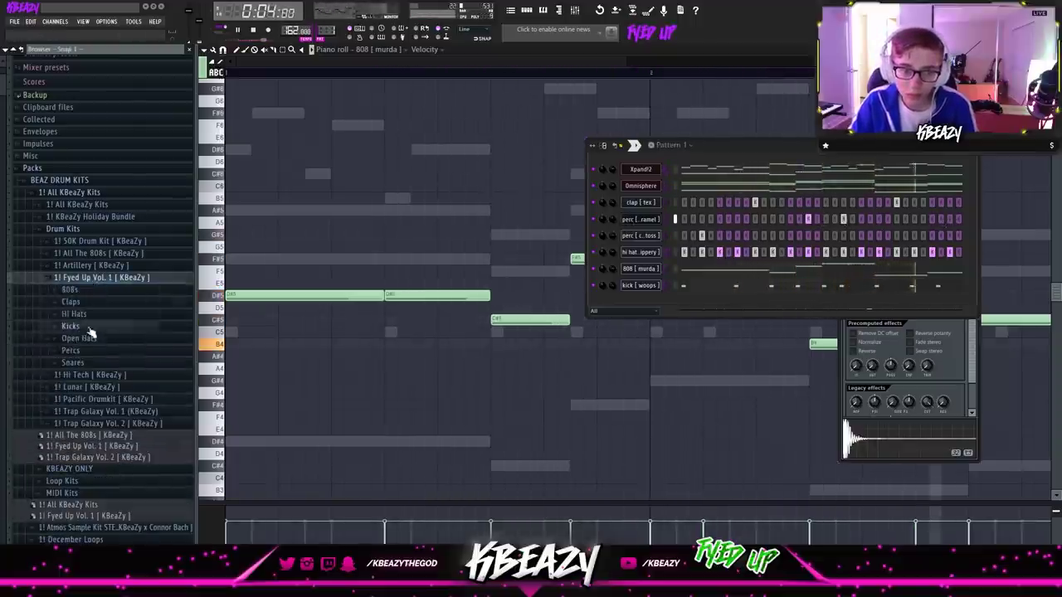
click(85, 363)
key(space)
right_click(114, 425)
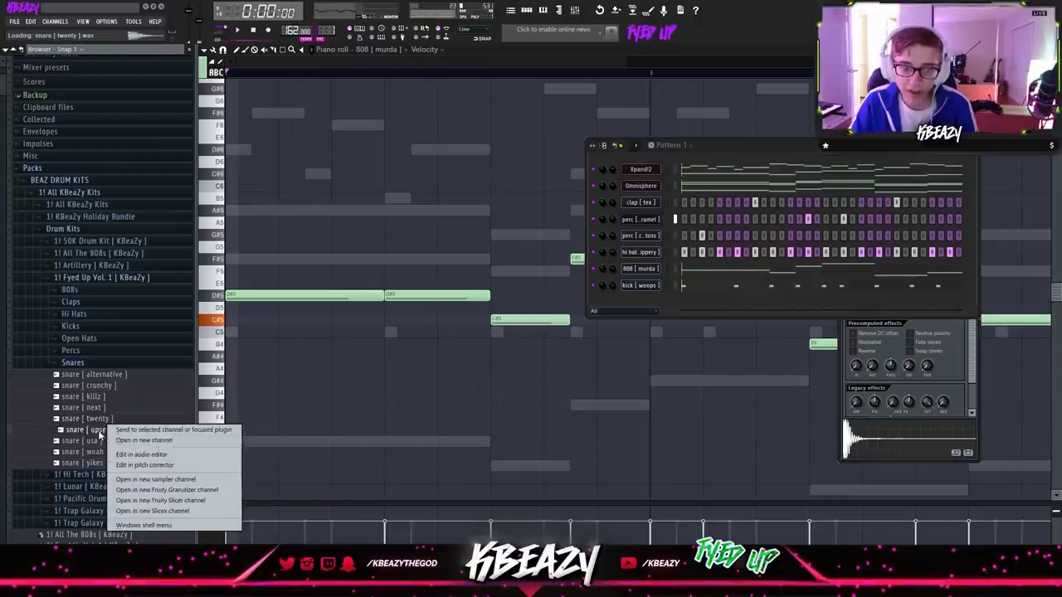
click(145, 439)
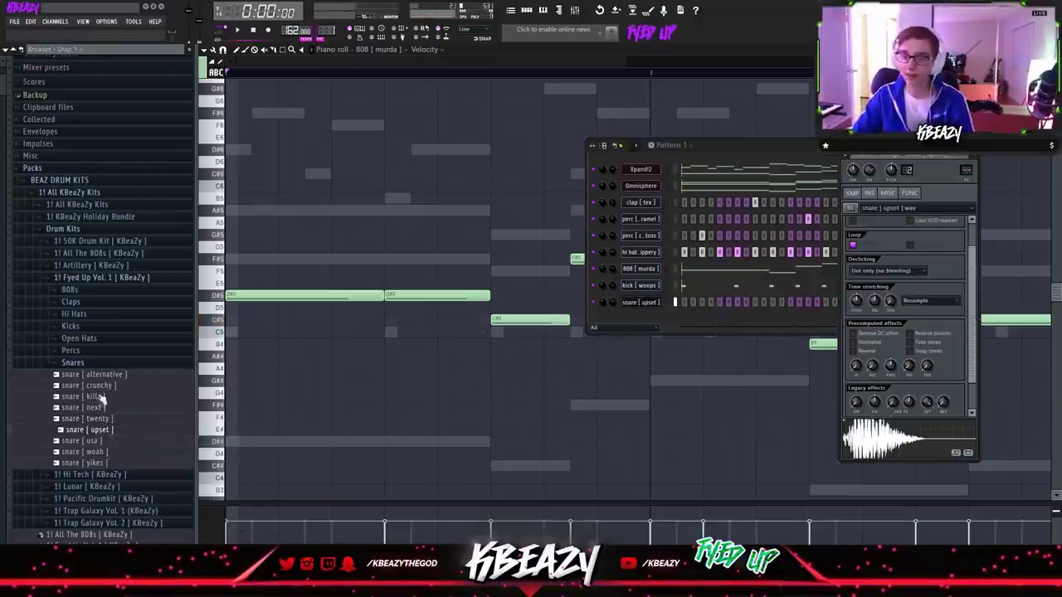
click(94, 365)
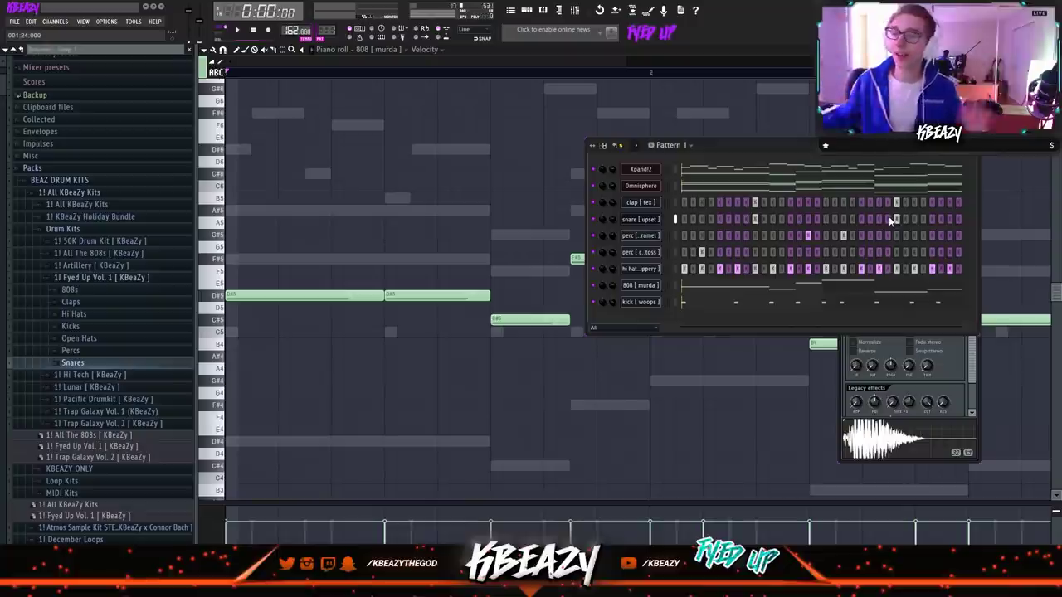
click(949, 219)
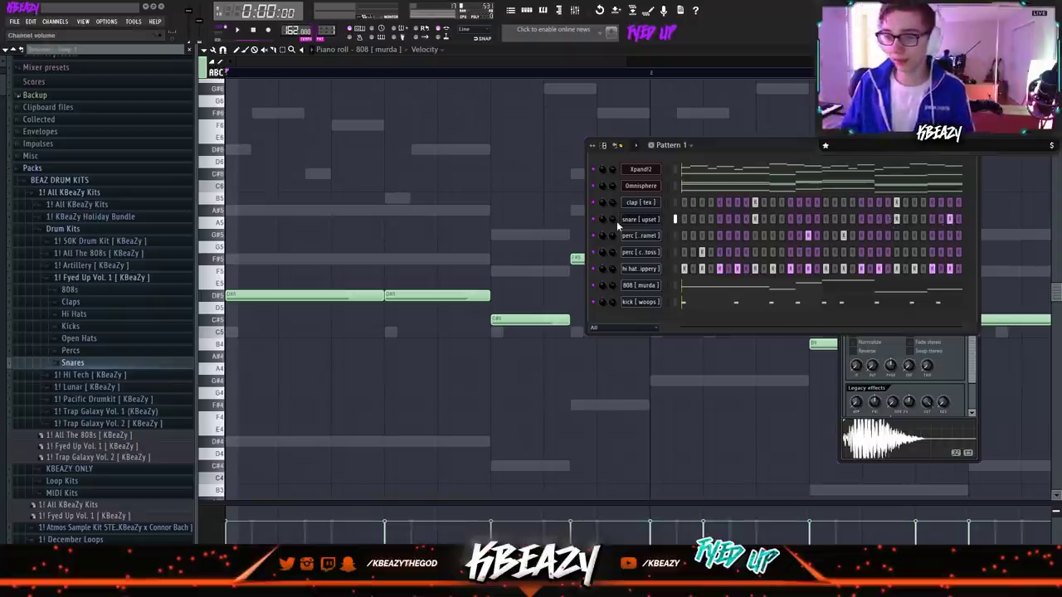
click(108, 364)
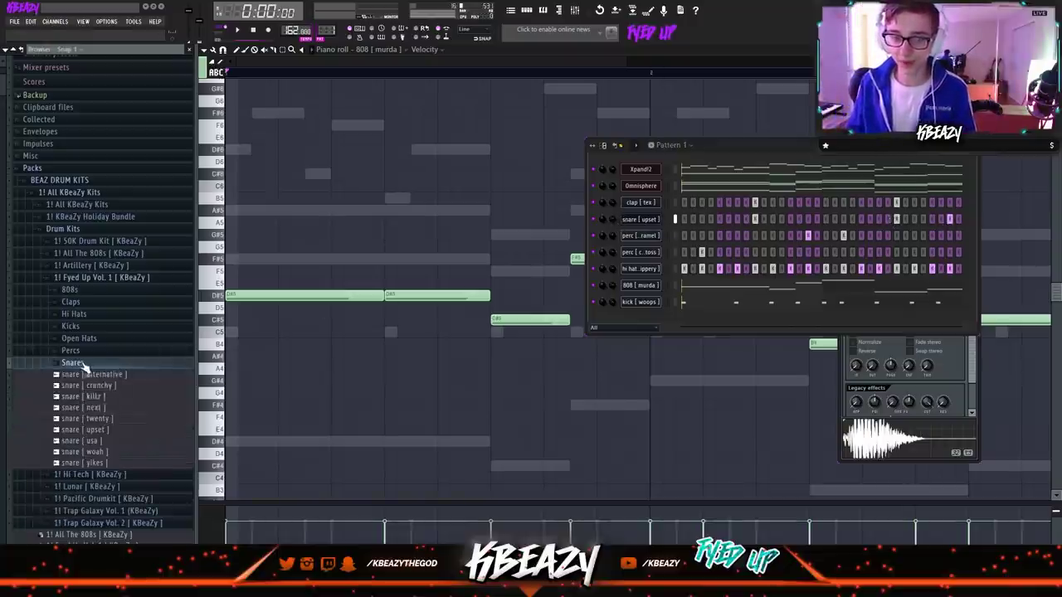
click(86, 364)
click(86, 351)
click(93, 351)
click(774, 143)
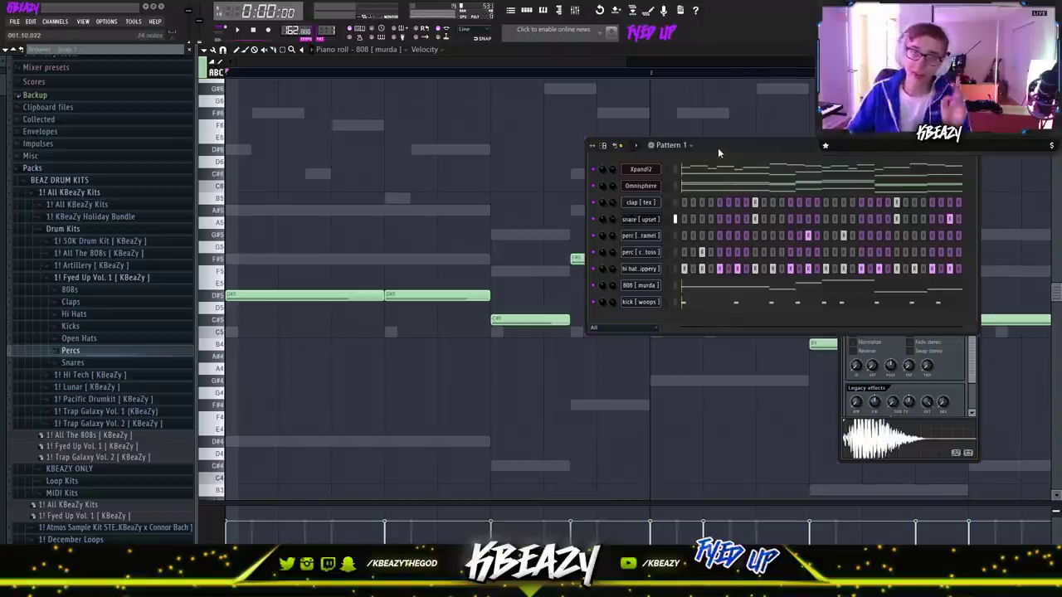
Remove the perc [ caramel ] hit on step 19 and place a snare [ upset ] hit there instead.
key(space)
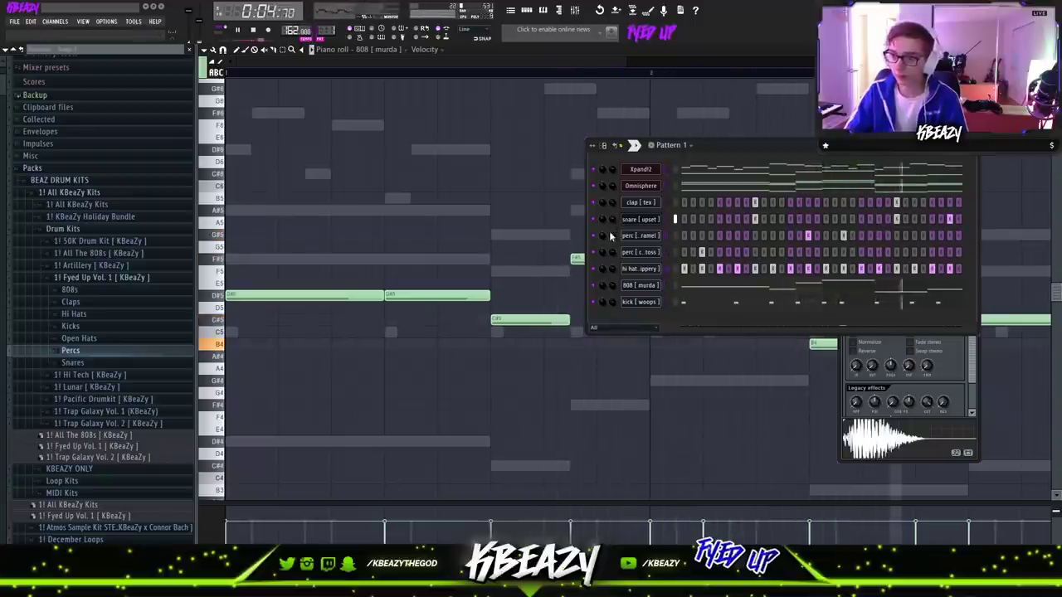
right_click(808, 220)
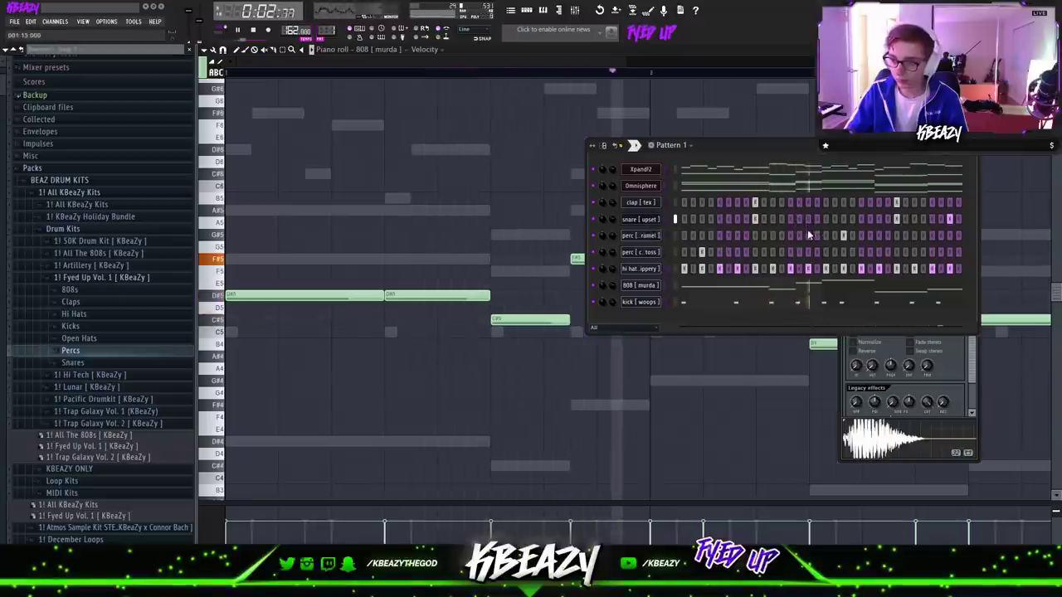
click(808, 236)
right_click(844, 236)
click(843, 219)
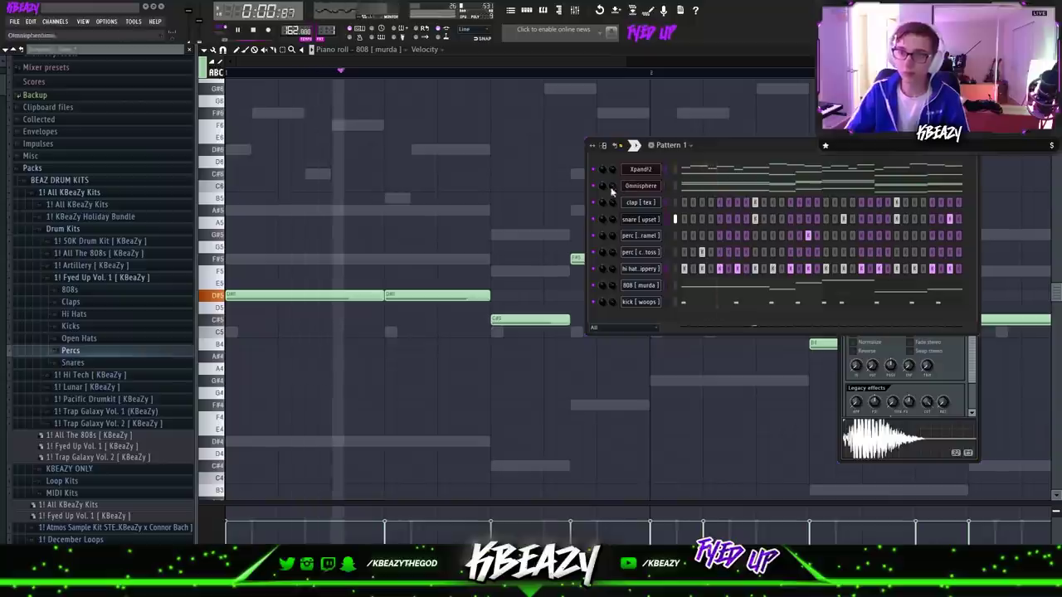
Add an ElectraX instrument channel and move it up directly below Omnisphere.
click(55, 21)
mouse_move(65, 31)
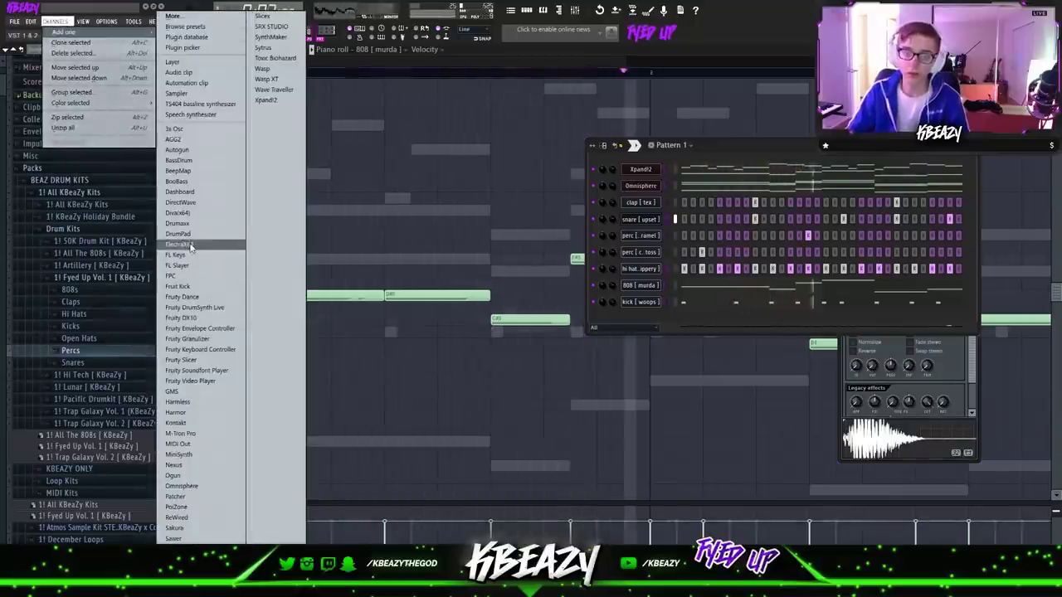
click(189, 246)
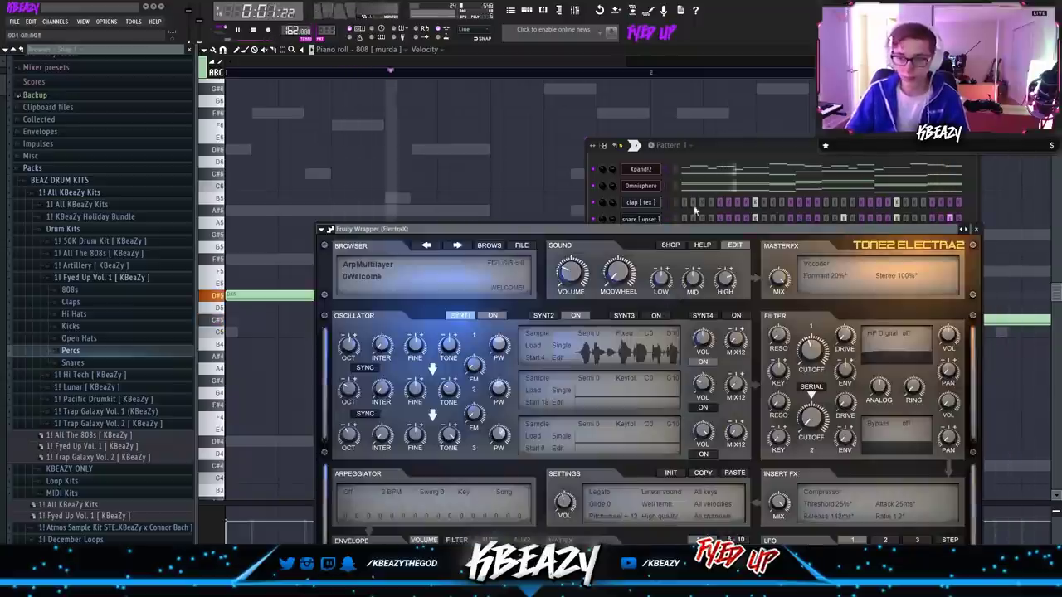
click(738, 151)
key(space)
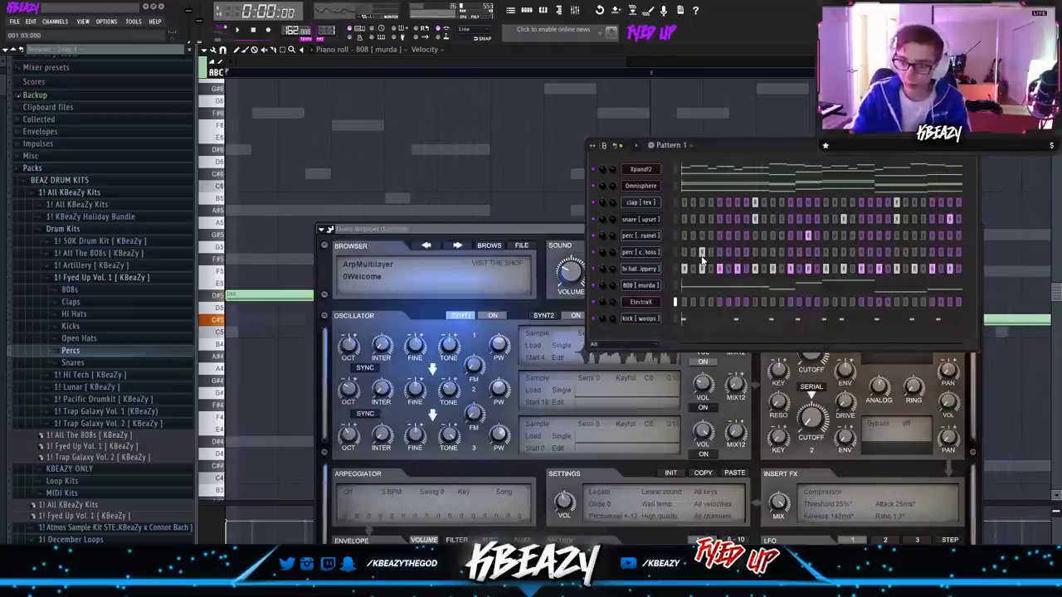
key(alt+Up)
key(alt+Up)
key(alt+Up)
key(alt+Up)
Copy the Omnisphere chords into the ElectraX channel and solo ElectraX.
right_click(593, 185)
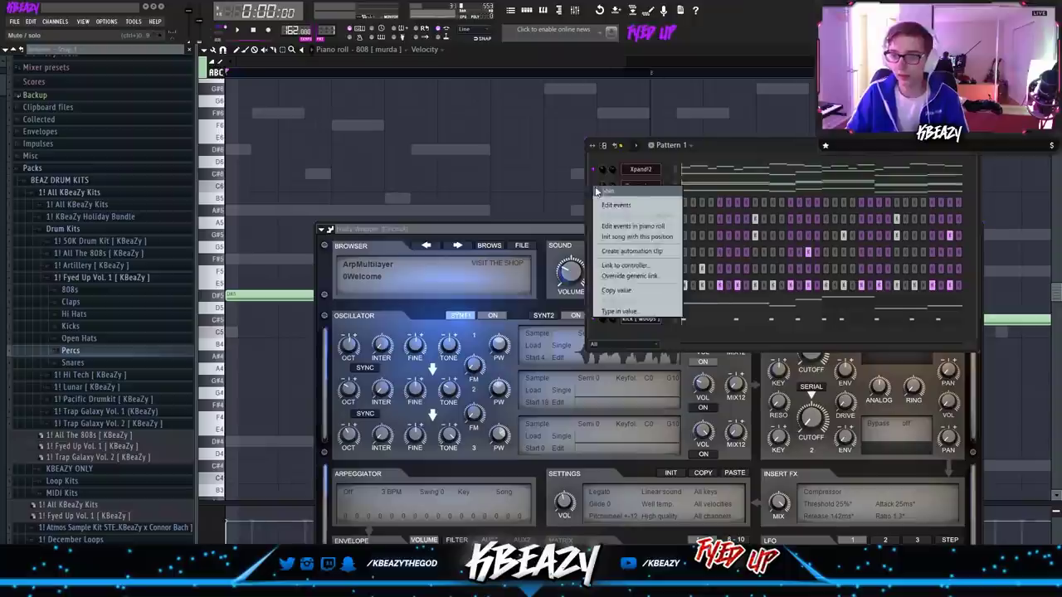
click(599, 190)
right_click(594, 185)
click(599, 190)
click(674, 187)
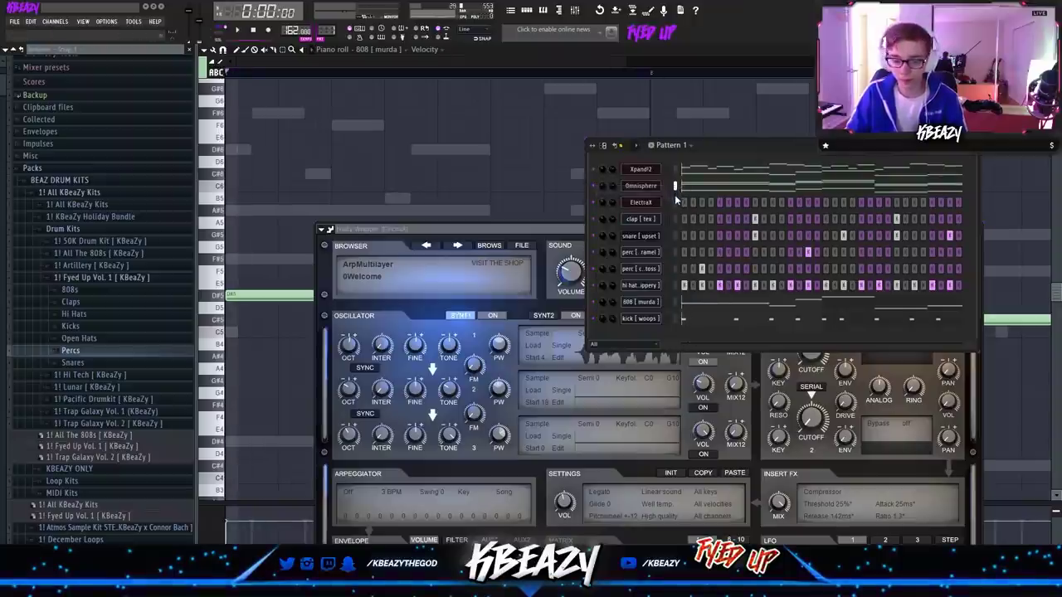
key(ctrl+c)
click(674, 202)
key(ctrl+v)
right_click(594, 202)
click(599, 208)
Load the ARP - Fever preset from the Dmarch Vol. IV #Domination bank in ElectraX.
click(405, 273)
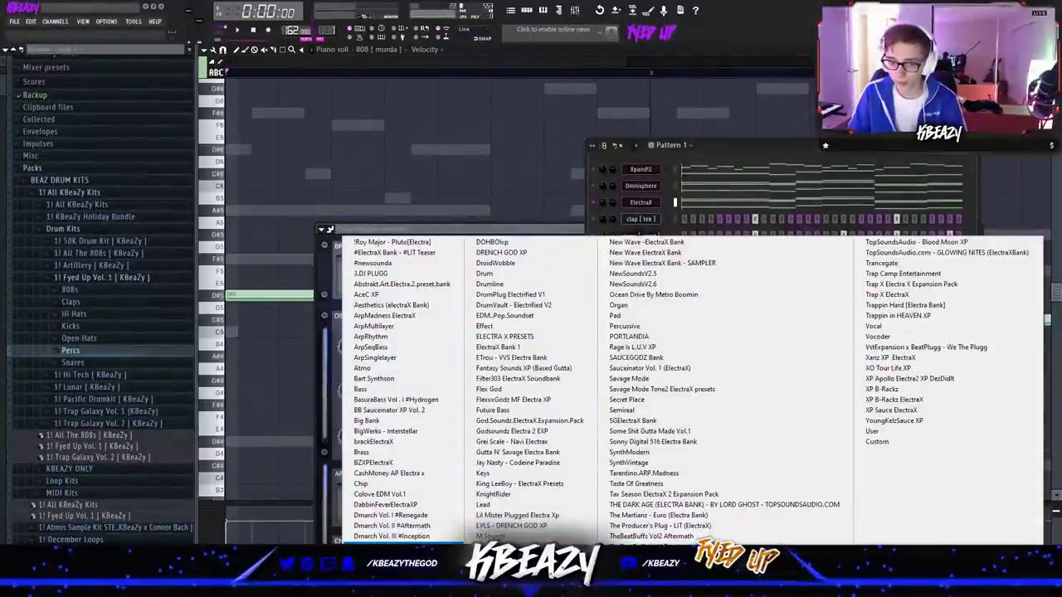
click(373, 326)
click(369, 290)
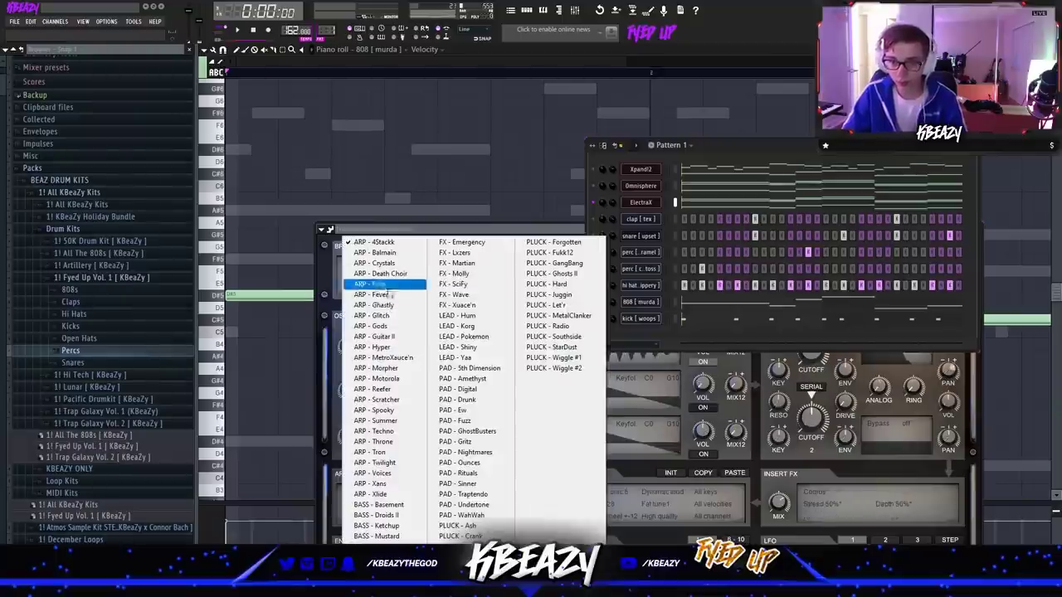
click(374, 293)
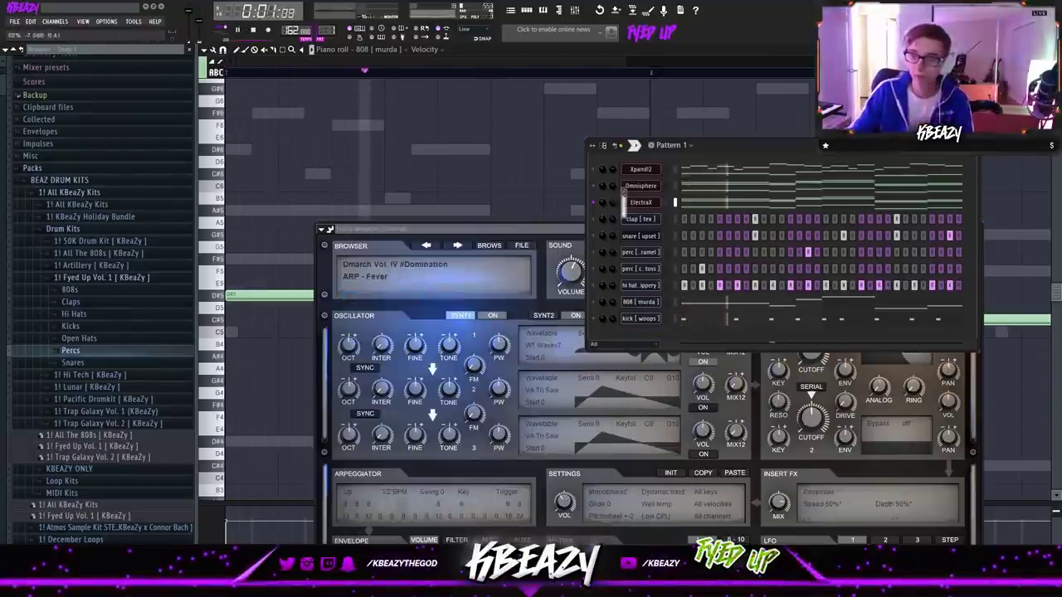
Transpose the ElectraX chords up one octave and turn all channels back on.
click(688, 205)
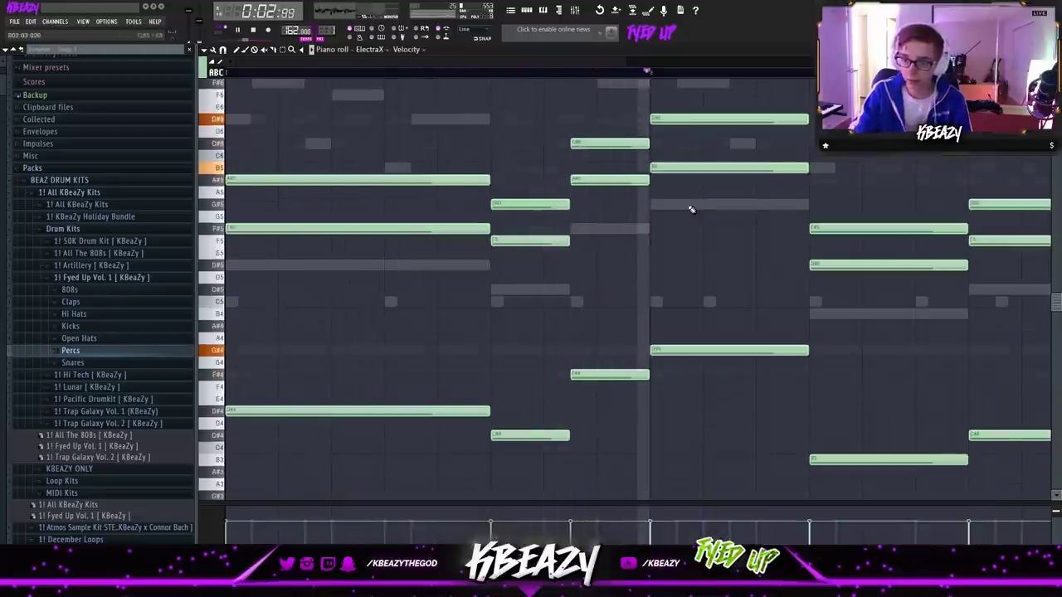
key(F6)
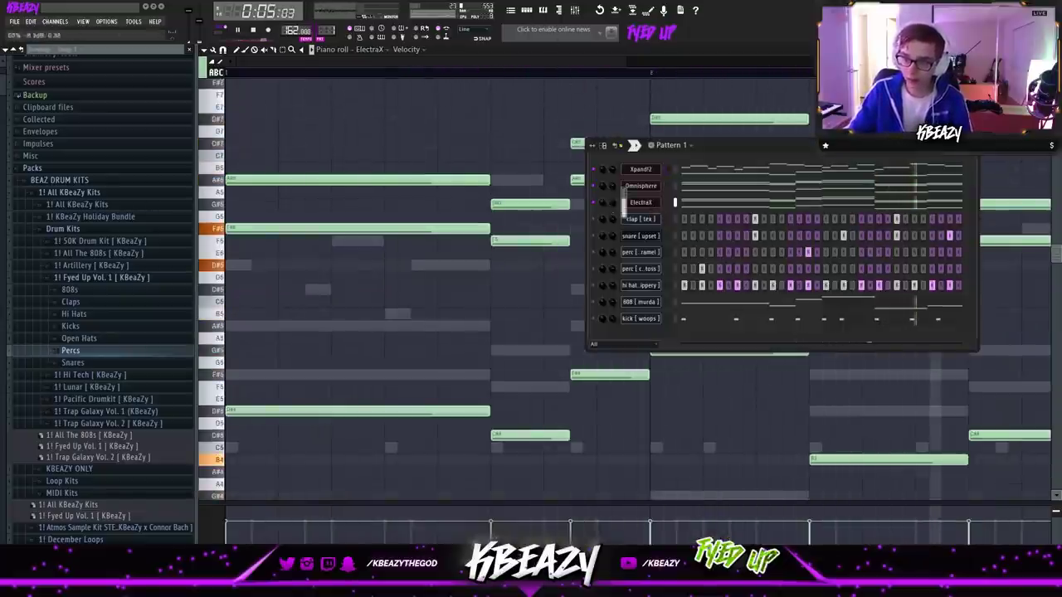
right_click(600, 204)
click(605, 206)
Route the ElectraX, drum and 808 channels to their own mixer tracks 3 to 10.
click(574, 11)
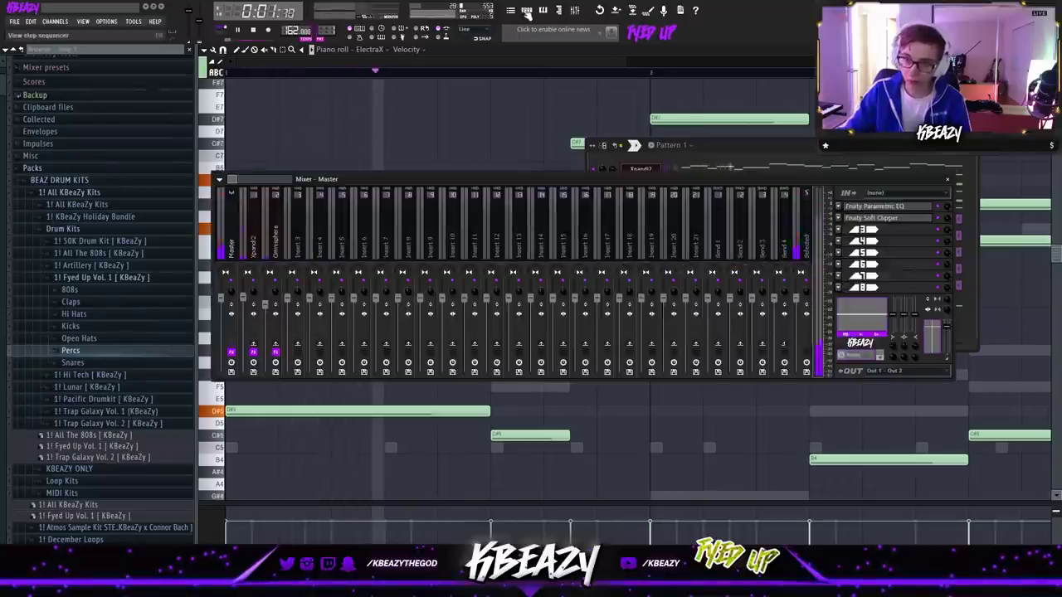
click(526, 12)
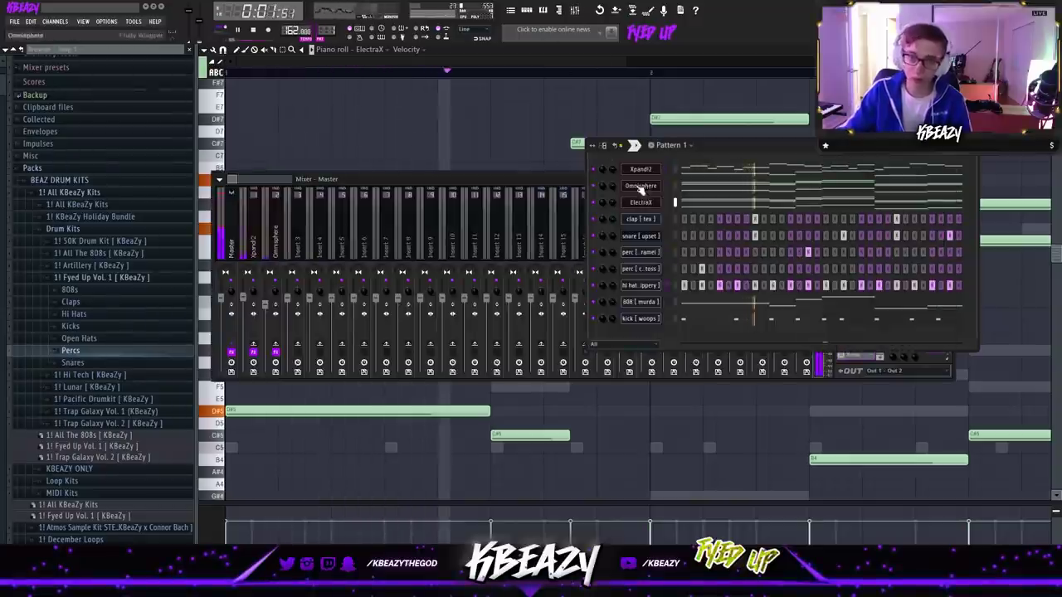
click(292, 250)
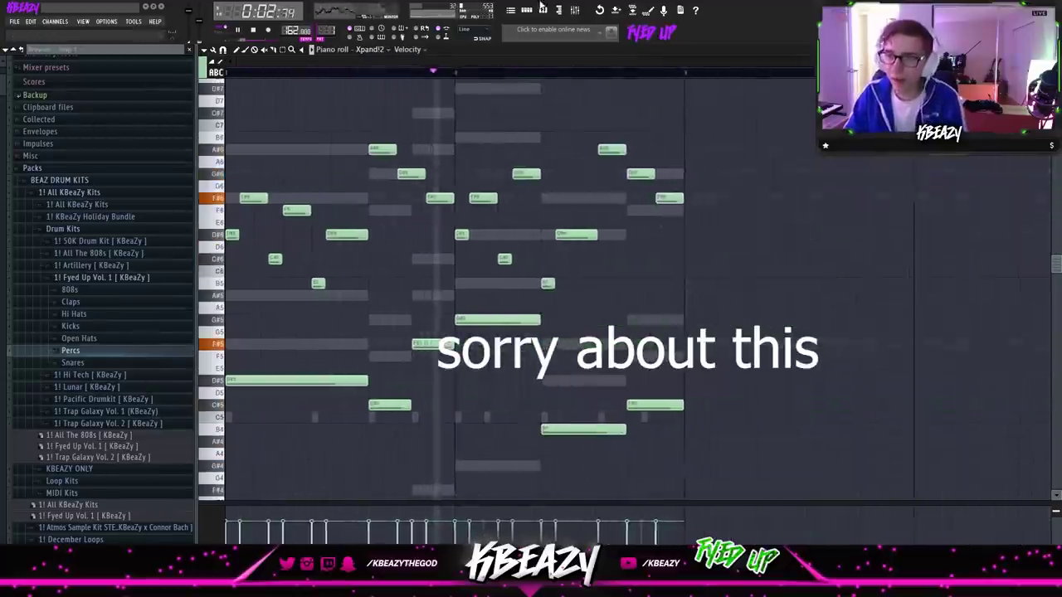
Check the clap track's level in the mixer while the pattern plays.
click(541, 10)
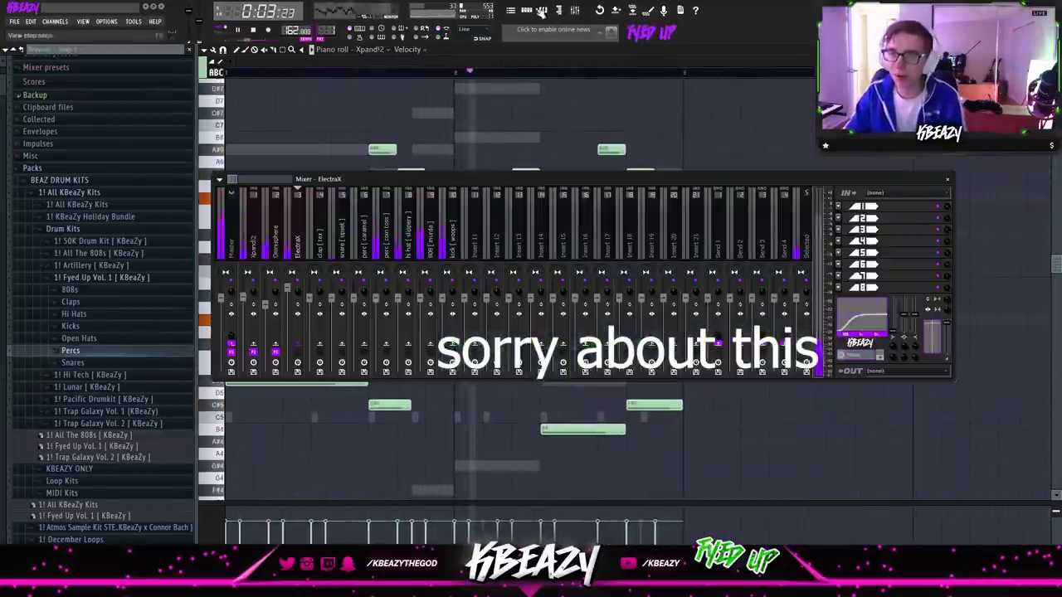
click(541, 12)
click(315, 236)
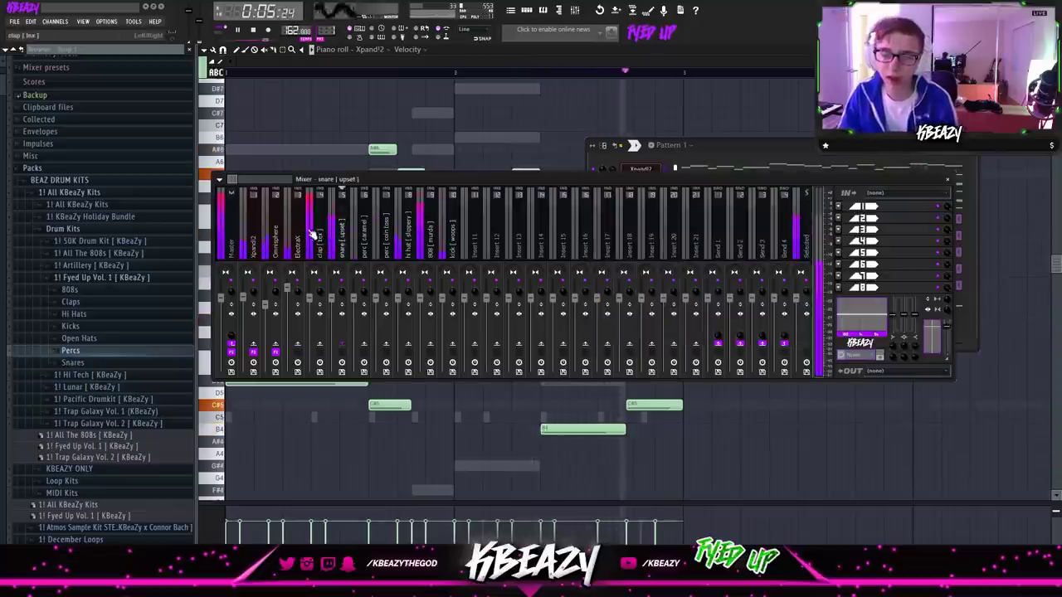
Open the hi-hat in the piano roll and replace its first two notes with a 1/6-beat roll.
click(784, 148)
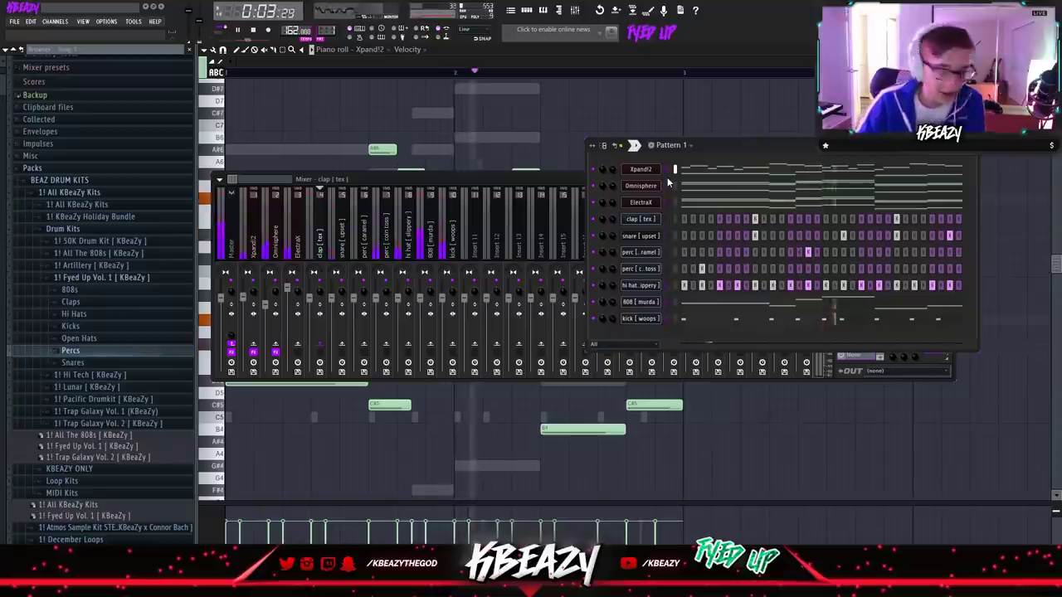
right_click(657, 284)
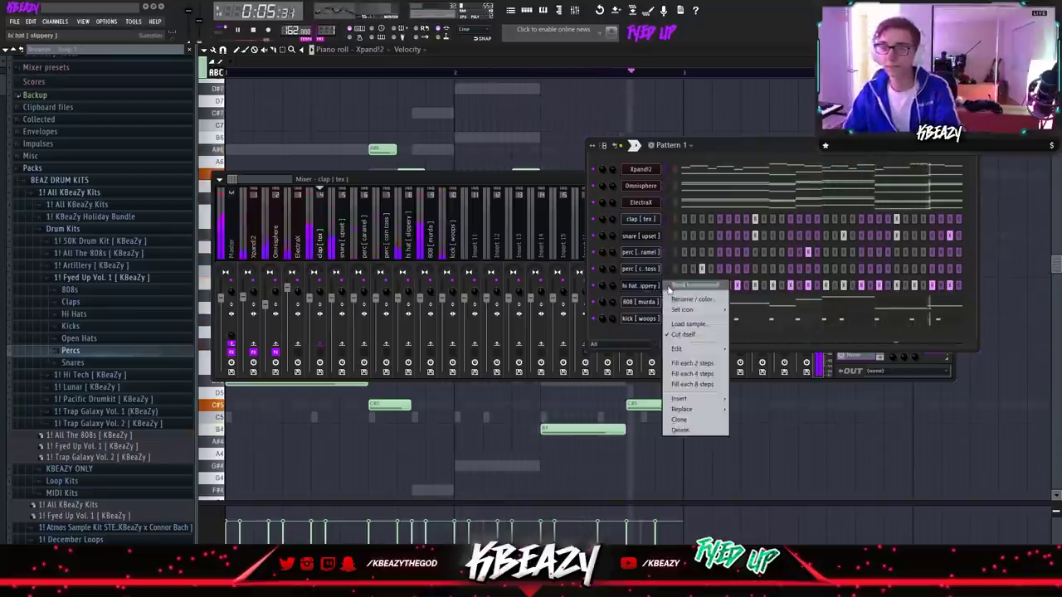
click(687, 286)
key(space)
click(225, 52)
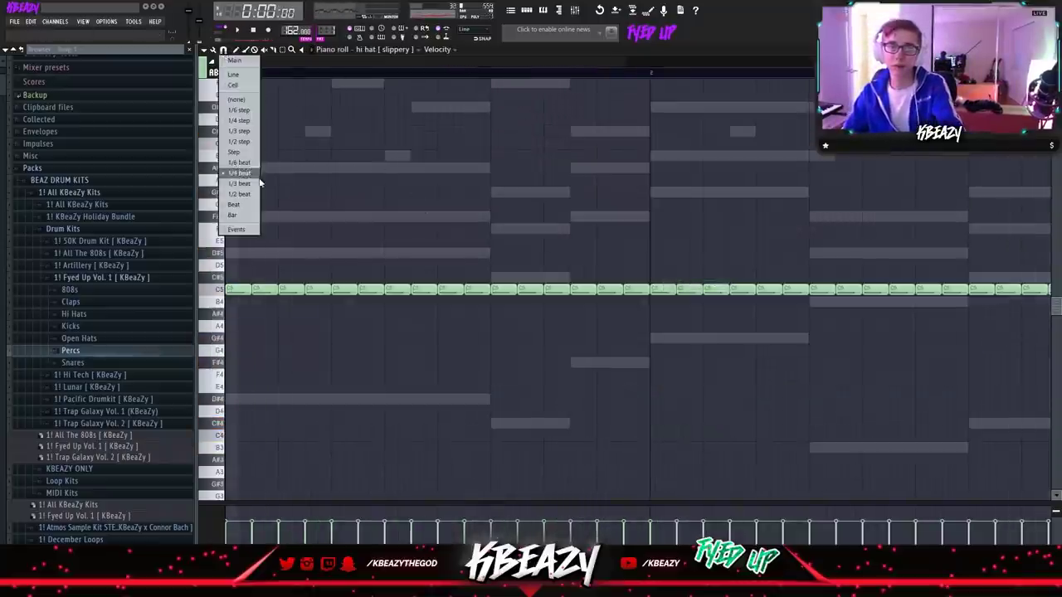
click(235, 164)
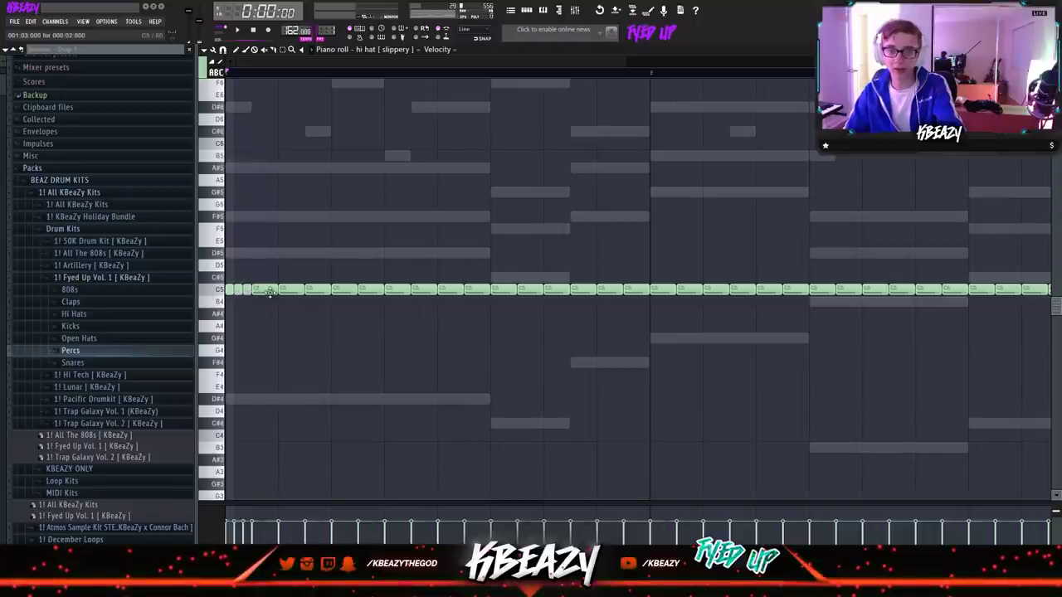
key(space)
scroll(554, 308, down, 3)
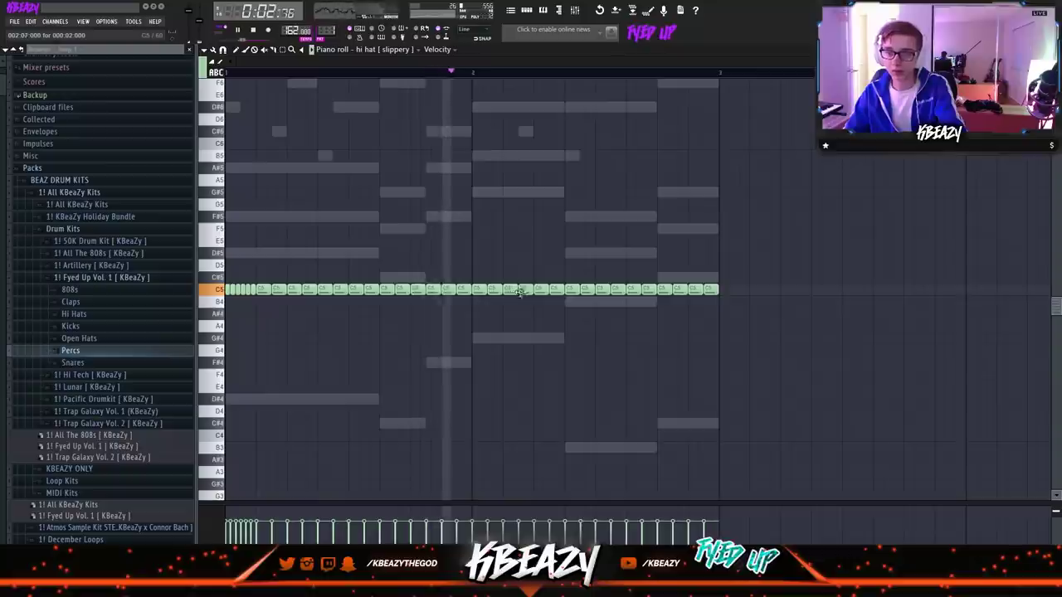
Replace the third and fourth hi-hat notes of bar 2 with a 1/6-beat roll.
key(space)
key(space)
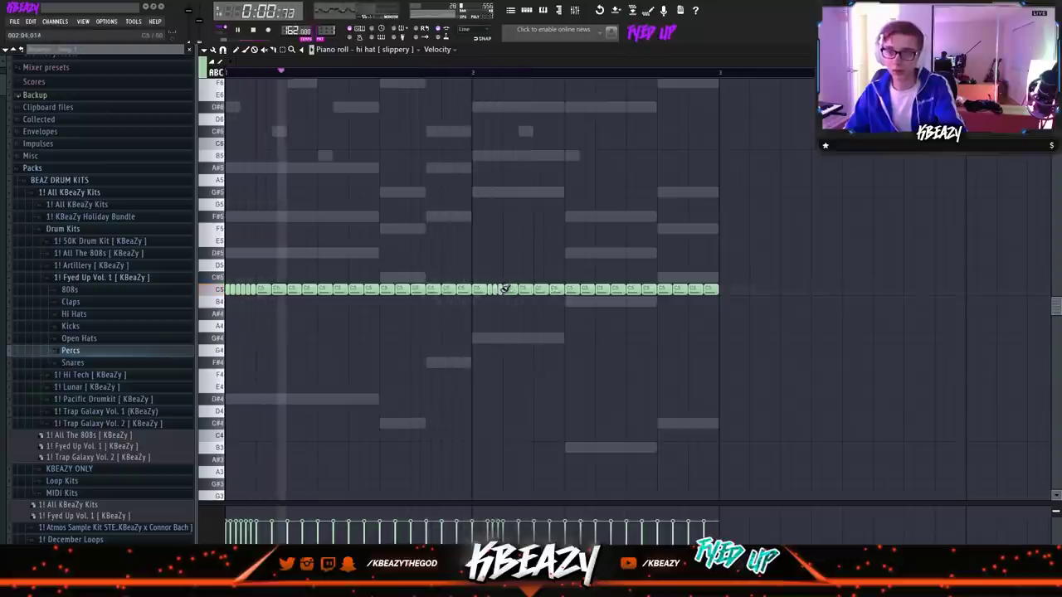
right_click(510, 289)
right_click(495, 290)
mouse_move(489, 290)
mouse_down()
mouse_move(509, 299)
mouse_move(517, 291)
mouse_up()
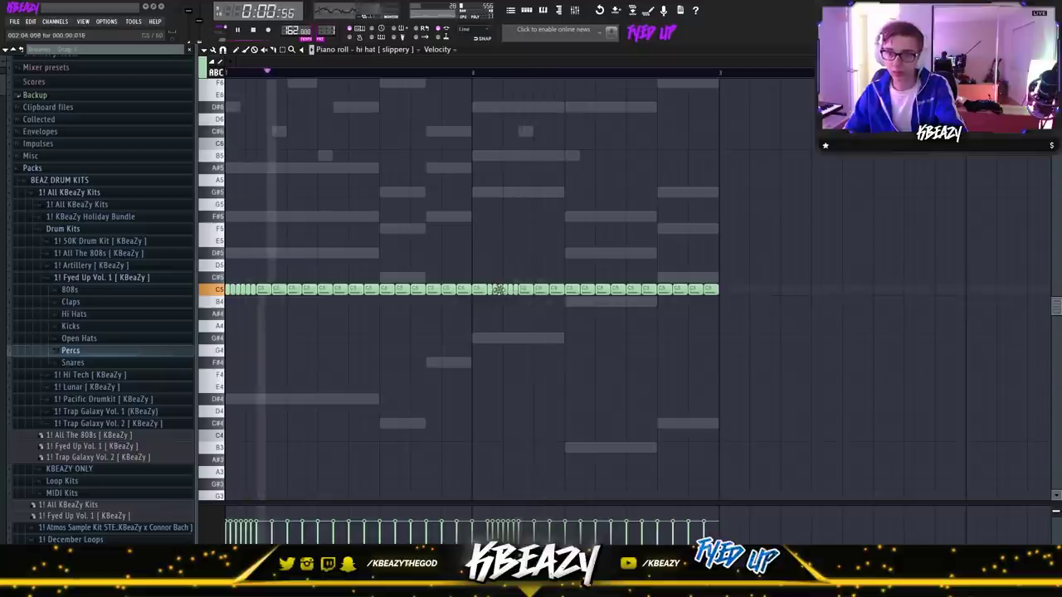
right_click(497, 289)
right_click(478, 290)
click(465, 292)
drag(478, 291, 531, 291)
click(515, 291)
right_click(525, 290)
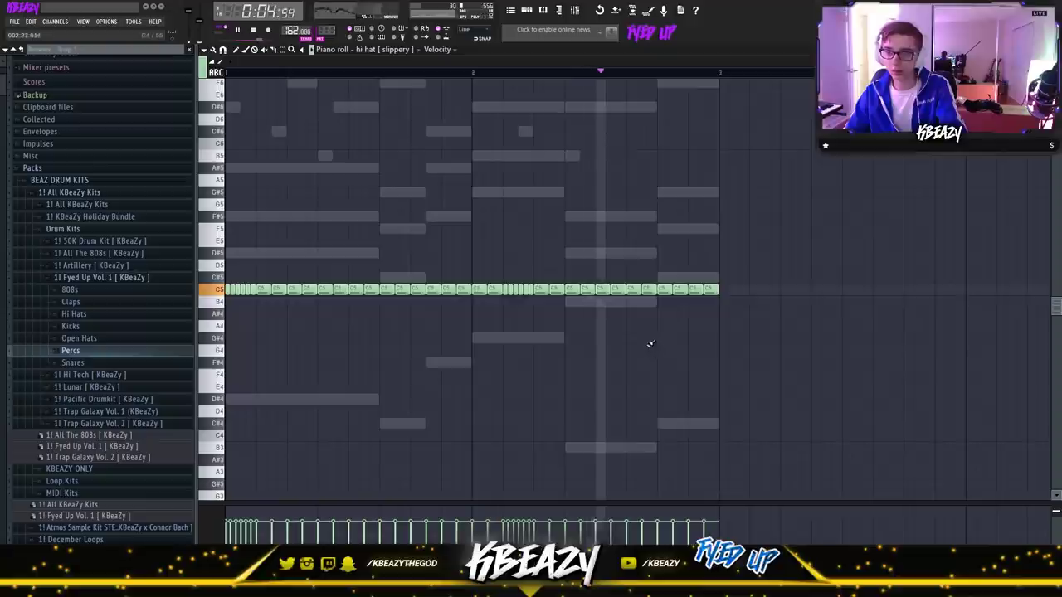
Replace single hi-hat notes with pitched-down triplet rolls at A4 and F#4 late in bar 2 and at G#4 at bar 1's end.
drag(650, 291, 654, 327)
mouse_move(663, 290)
mouse_down()
mouse_move(664, 350)
mouse_move(666, 290)
mouse_up()
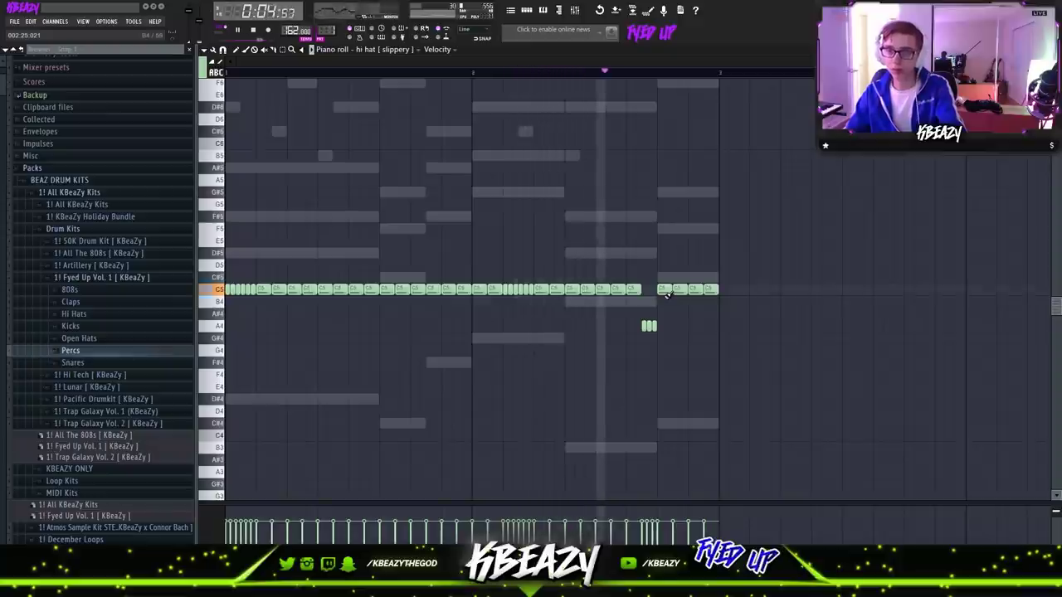
drag(711, 290, 711, 363)
mouse_move(697, 290)
mouse_down()
mouse_move(697, 363)
mouse_move(696, 291)
mouse_up()
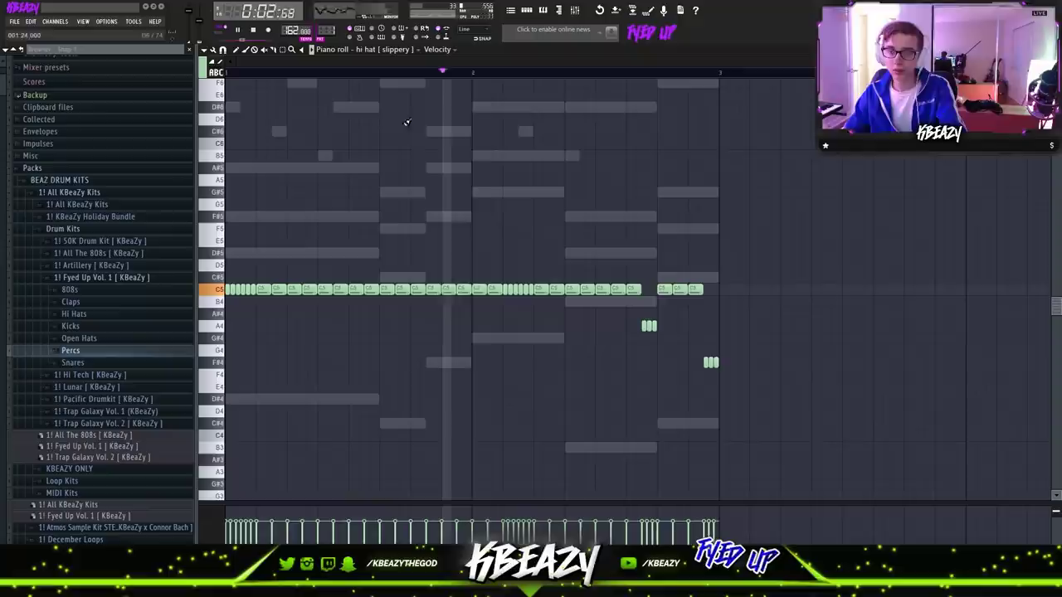
mouse_move(464, 289)
mouse_down()
mouse_move(469, 336)
mouse_move(449, 290)
mouse_up()
click(468, 337)
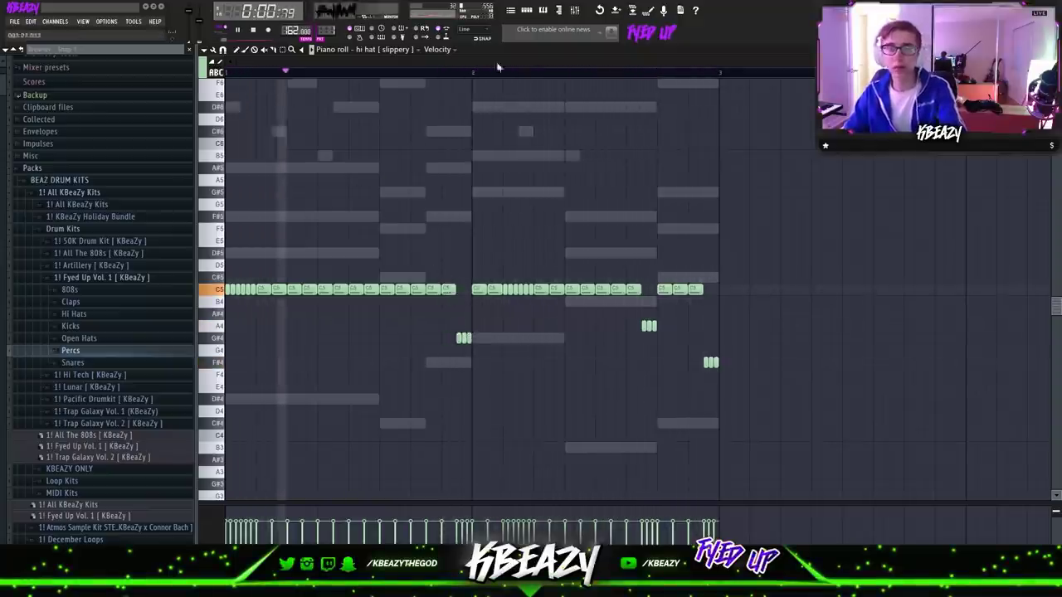
Duplicate the Xpand!2, Omnisphere and ElectraX notes into bars 3 and 4.
click(528, 11)
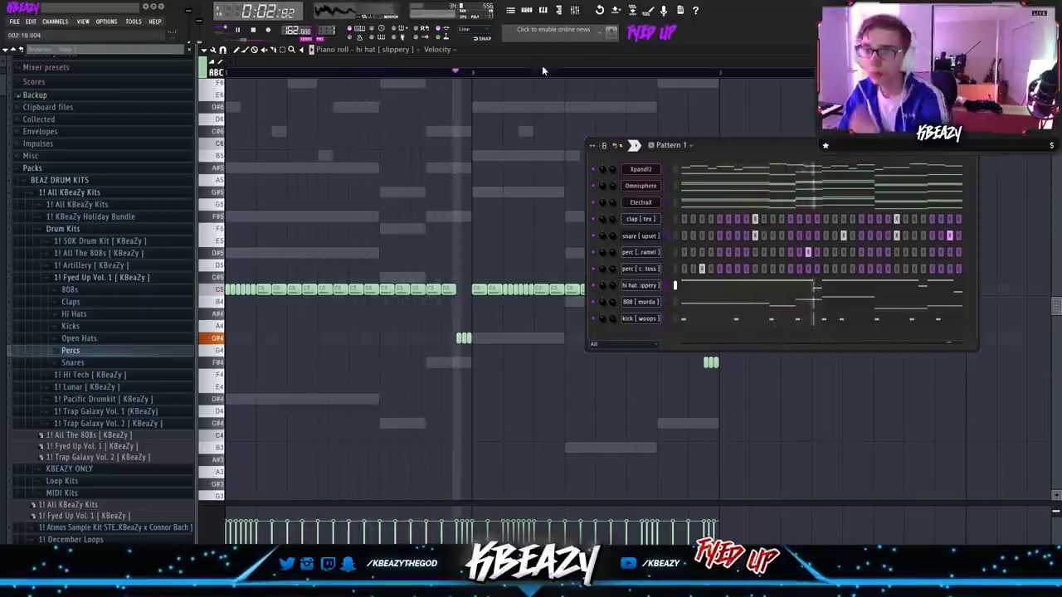
click(497, 51)
click(380, 50)
click(385, 66)
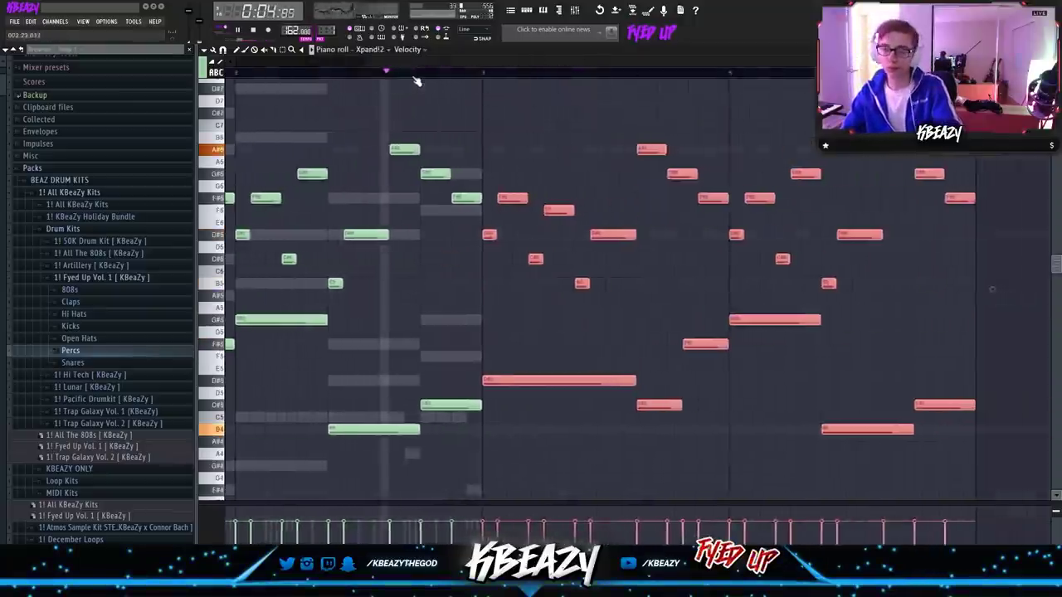
click(370, 49)
click(375, 88)
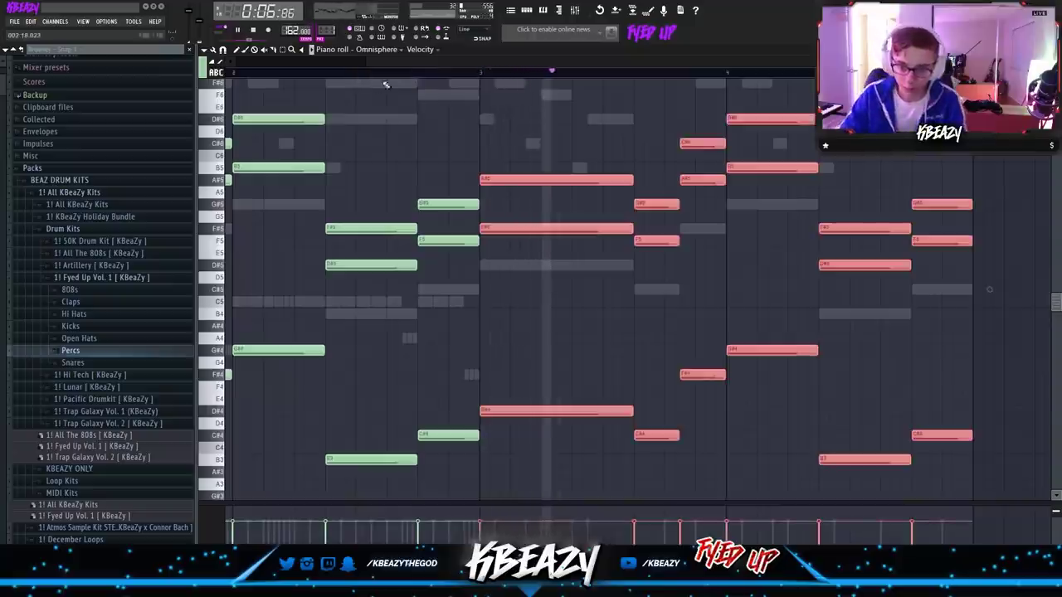
key(space)
click(375, 50)
click(375, 91)
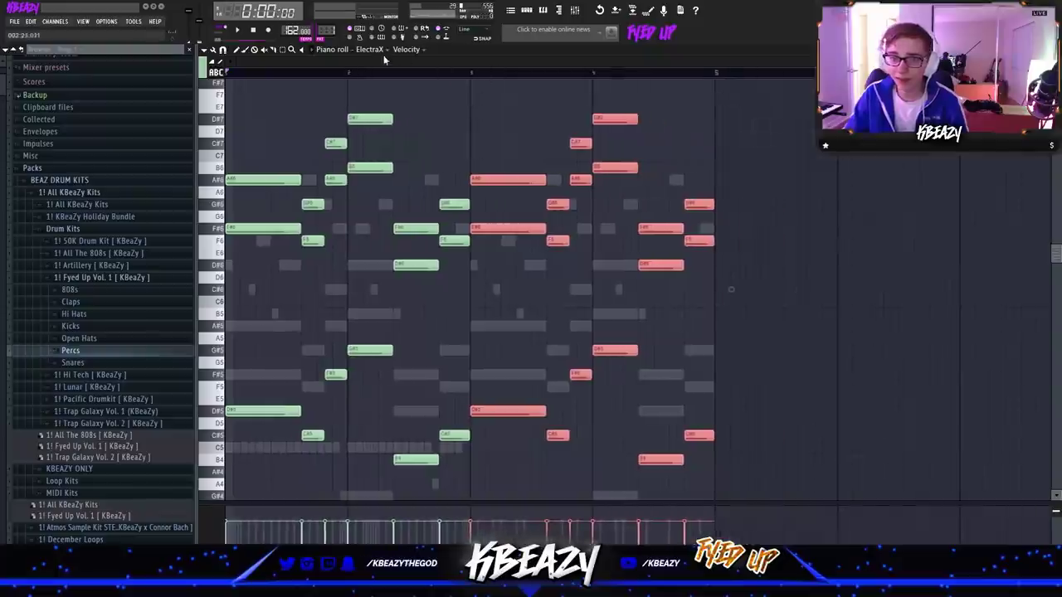
Duplicate the 808 and hi-hat notes into bars 3 and 4.
click(369, 49)
click(381, 154)
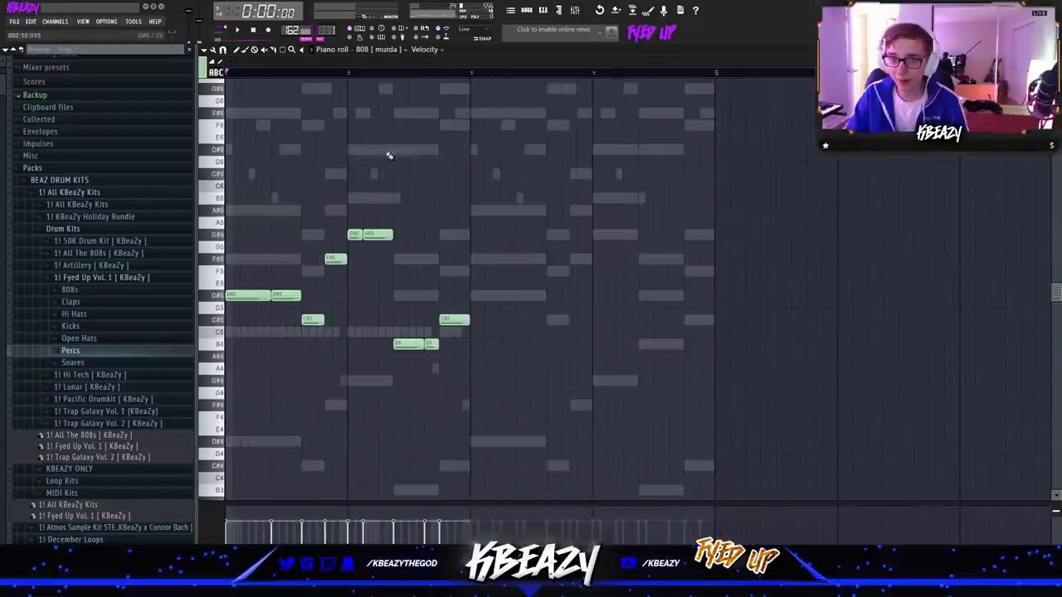
click(384, 49)
click(384, 143)
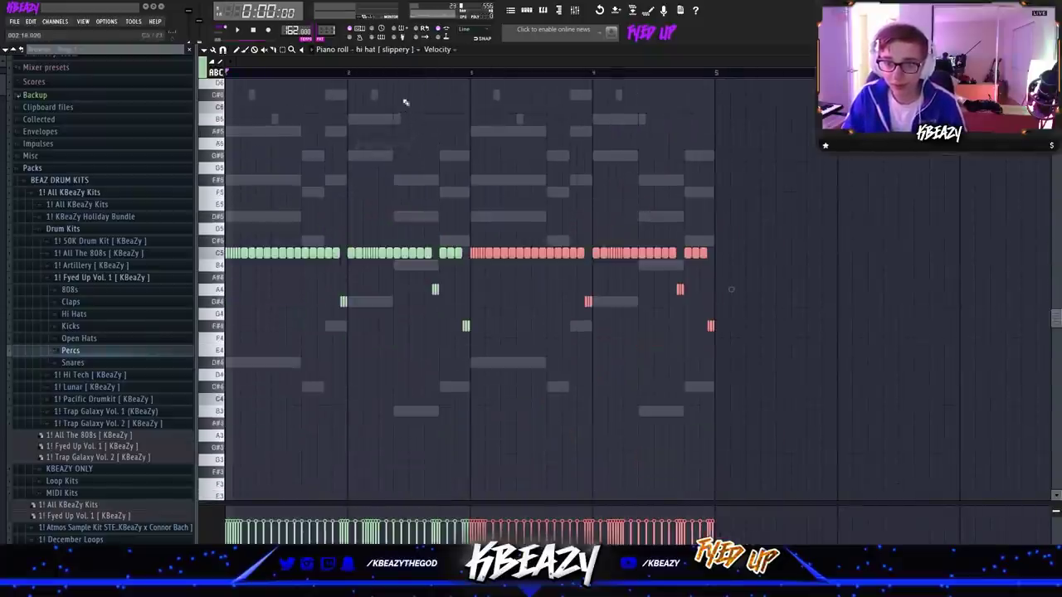
Duplicate the kick notes into bars 3 and 4.
click(384, 49)
click(384, 166)
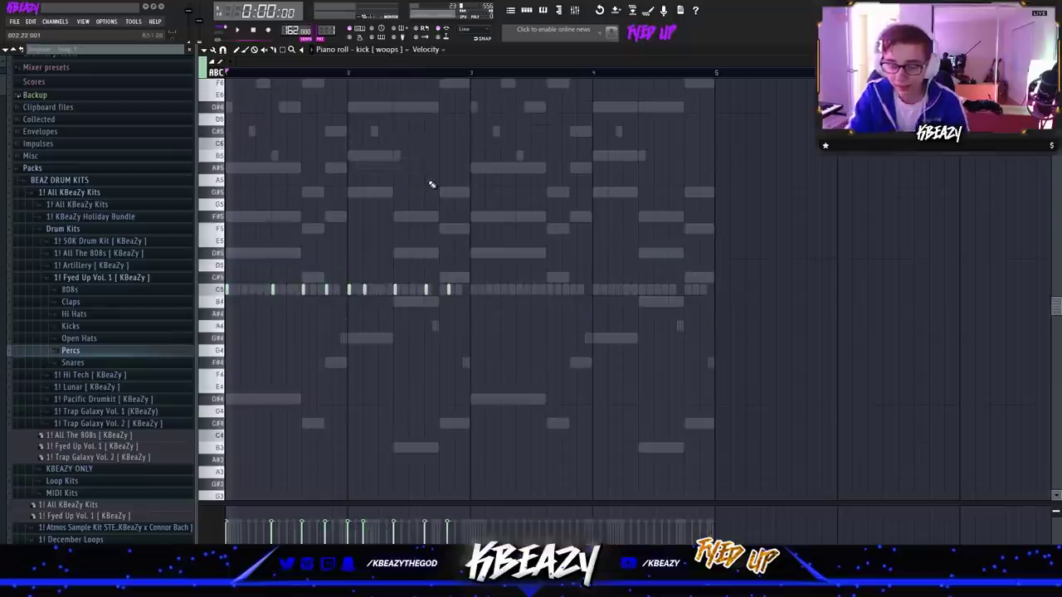
click(452, 290)
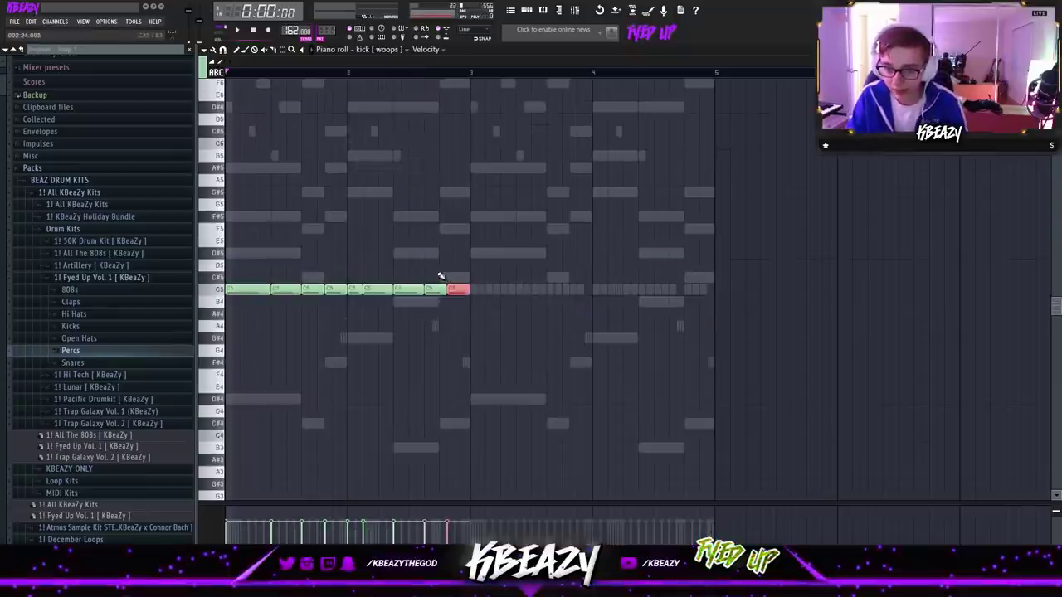
key(ctrl+d)
key(shift+d)
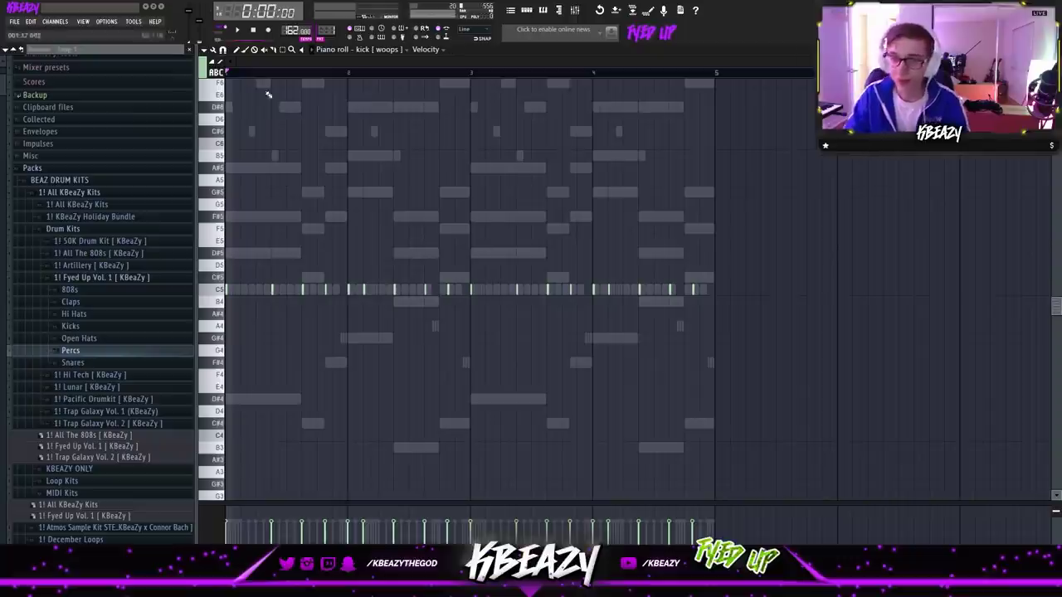
Set the piano roll snap to 1/2 beat for the kick.
click(224, 52)
click(256, 176)
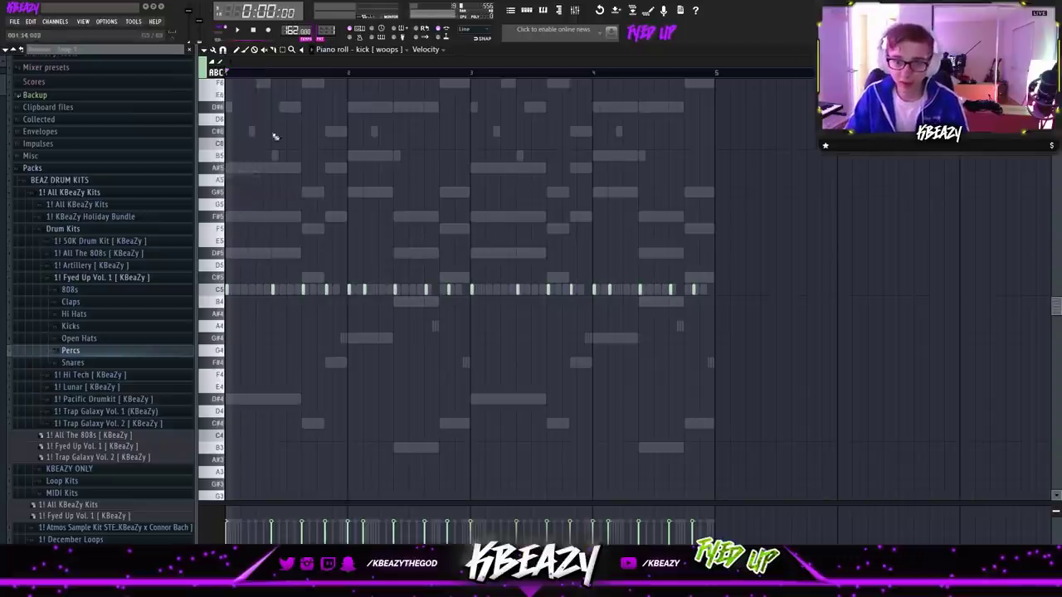
click(222, 51)
click(245, 194)
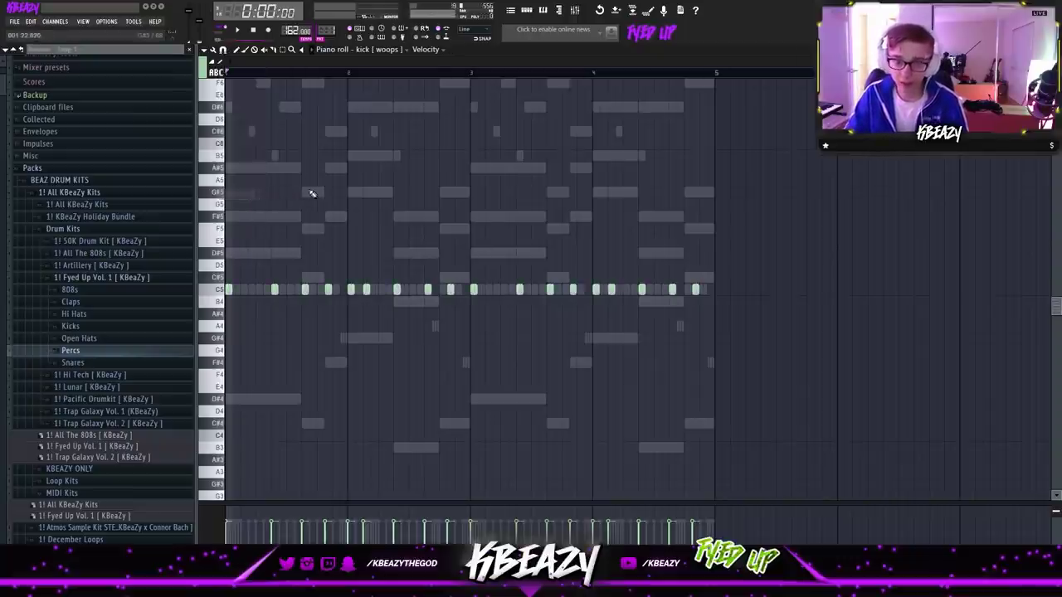
Review the extended pattern in the channel rack and the kick's mixer track, and play it back.
click(528, 12)
click(574, 12)
click(529, 13)
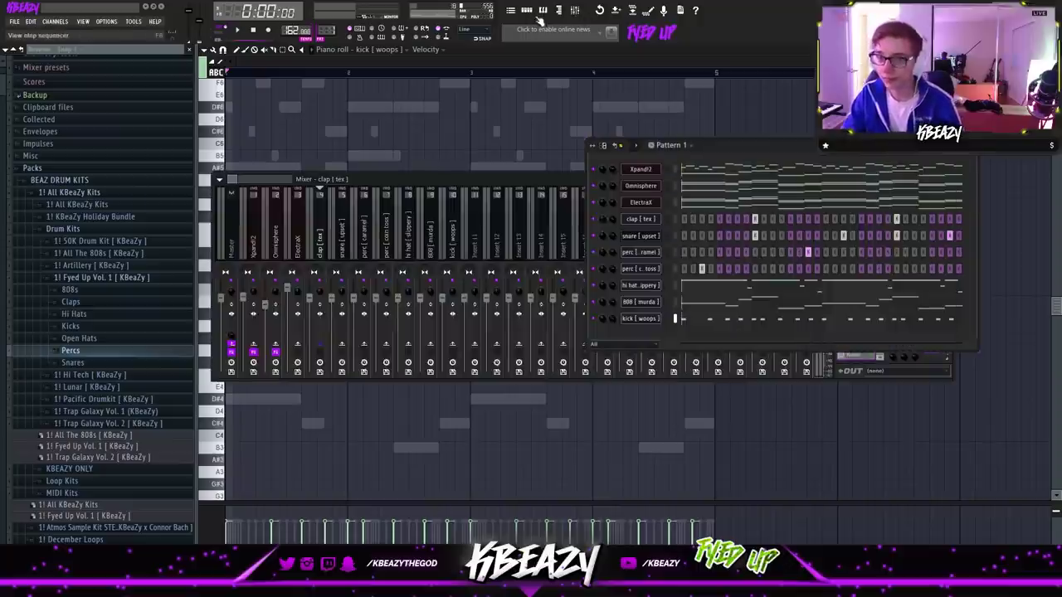
click(452, 214)
right_click(452, 214)
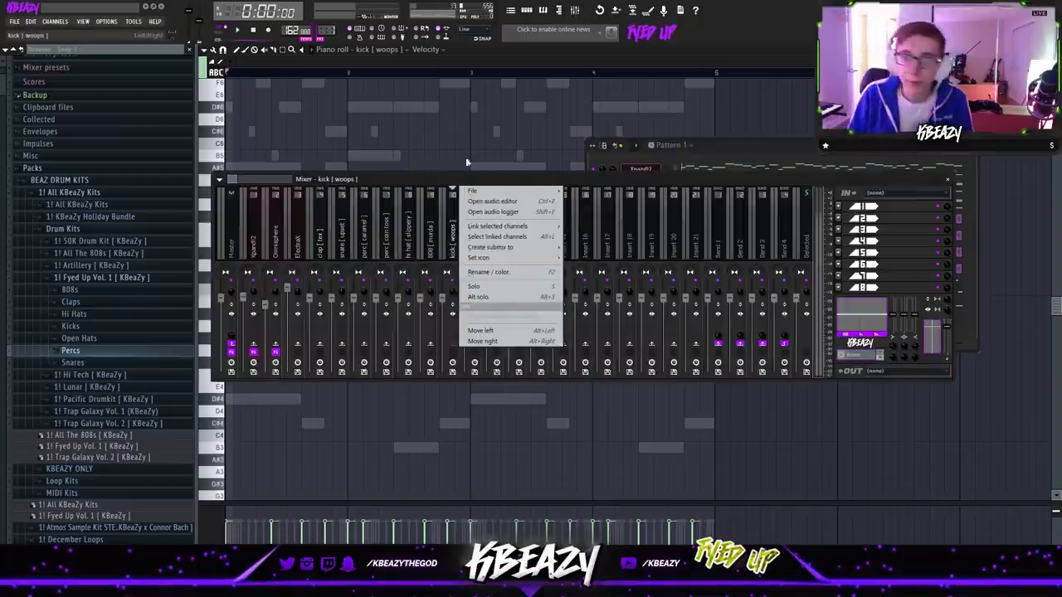
click(487, 50)
key(space)
click(529, 11)
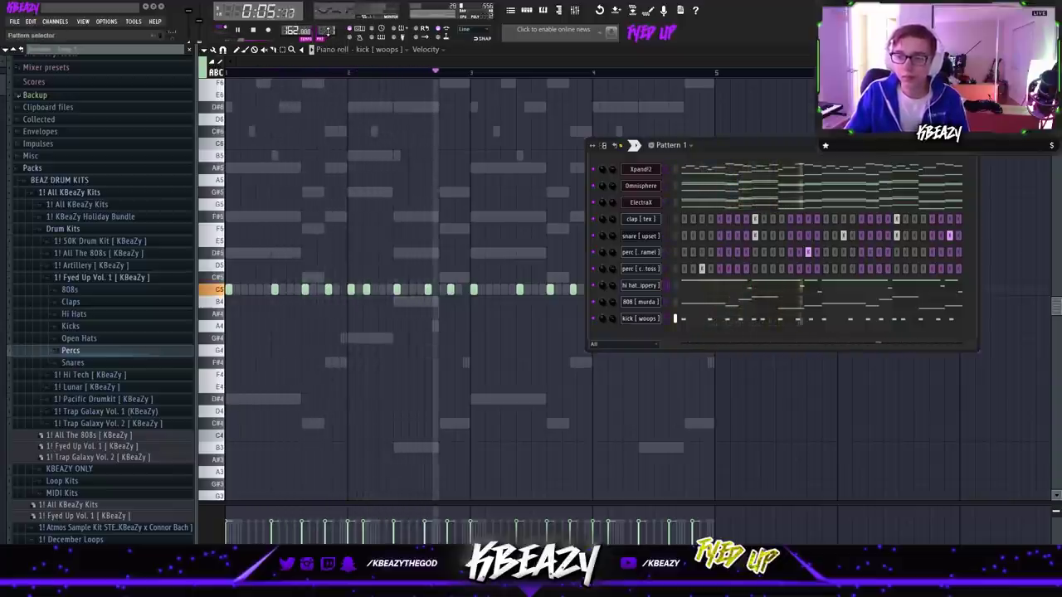
key(space)
Clone Pattern 1 and convert the clap and snare steps in the copy to piano roll notes.
click(336, 38)
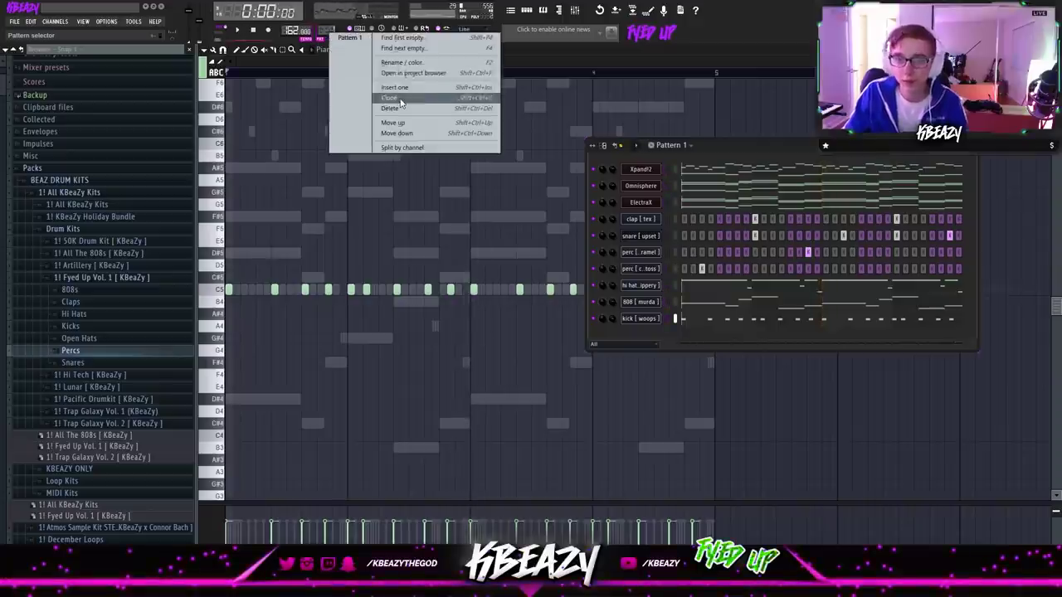
click(401, 100)
right_click(646, 223)
click(673, 219)
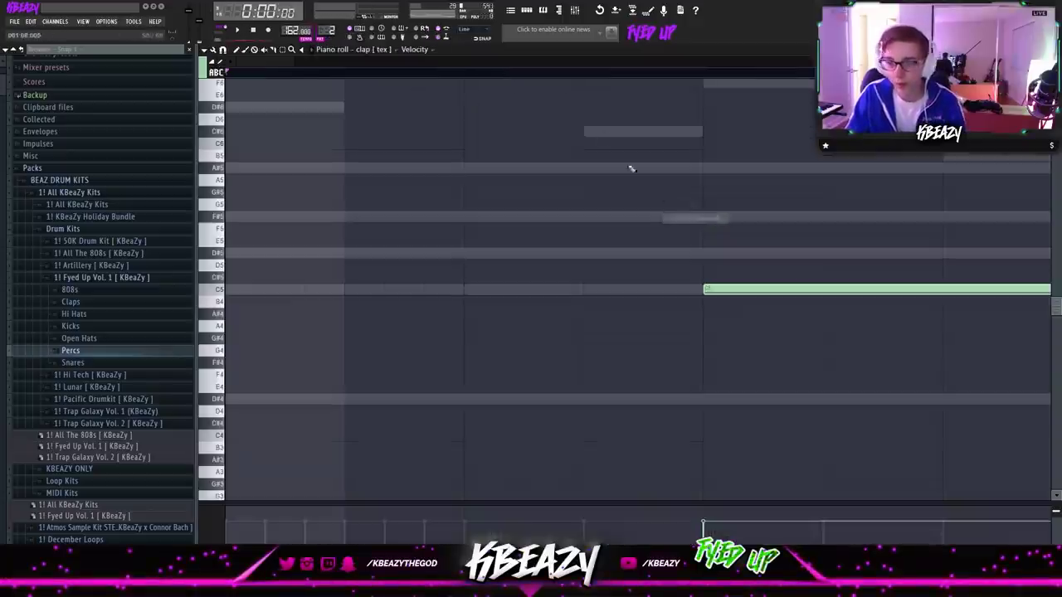
click(533, 11)
right_click(653, 233)
click(671, 234)
Convert the caramel and coin toss perc steps in Pattern 2 to piano roll notes.
click(532, 11)
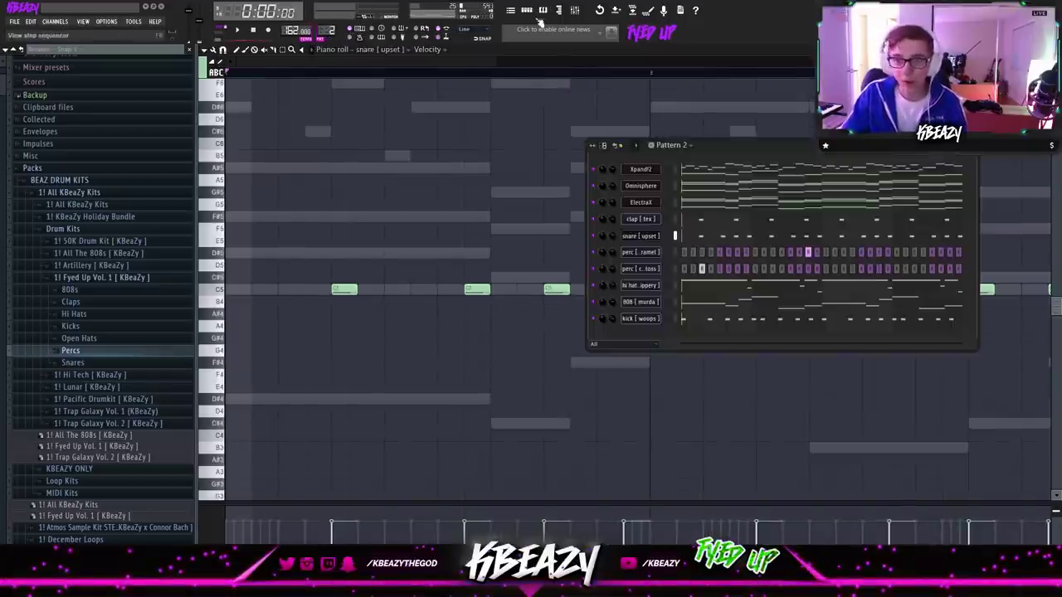
right_click(658, 253)
click(672, 261)
click(543, 10)
right_click(651, 268)
click(667, 276)
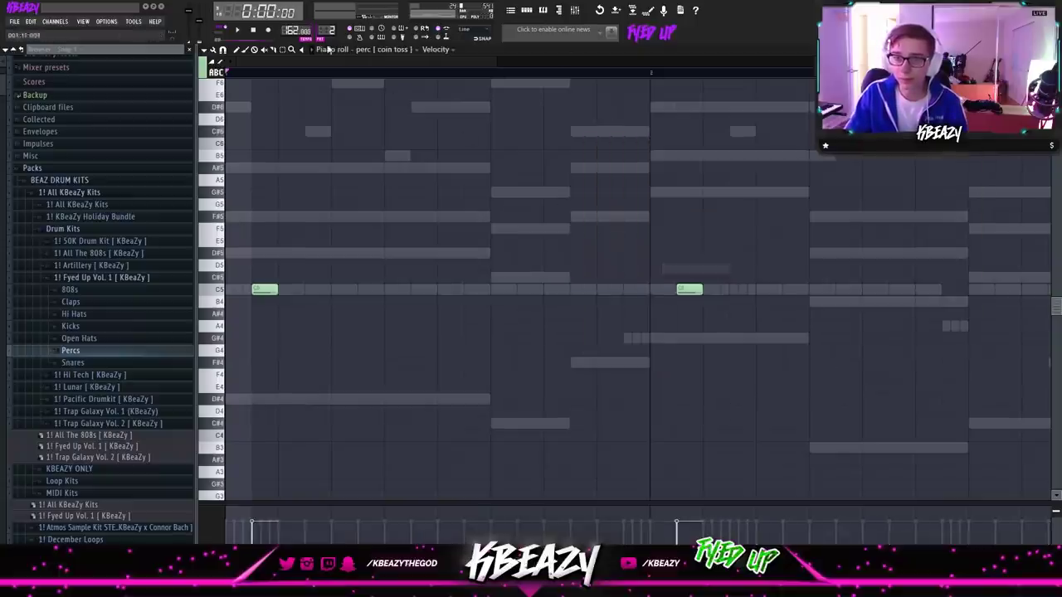
Split Pattern 2 by channel and place each channel's pattern at bar 1 on playlist tracks 1 to 10.
click(329, 31)
click(418, 141)
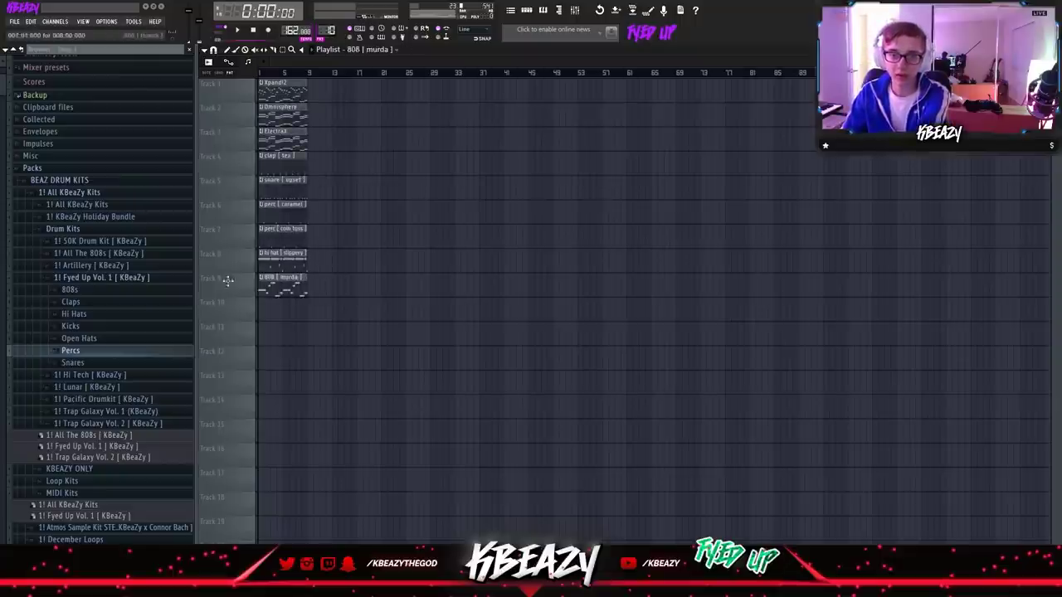
Duplicate the block of channel clips in the playlist until it fills bars 1 to 32.
drag(327, 332, 261, 86)
key(ctrl+b)
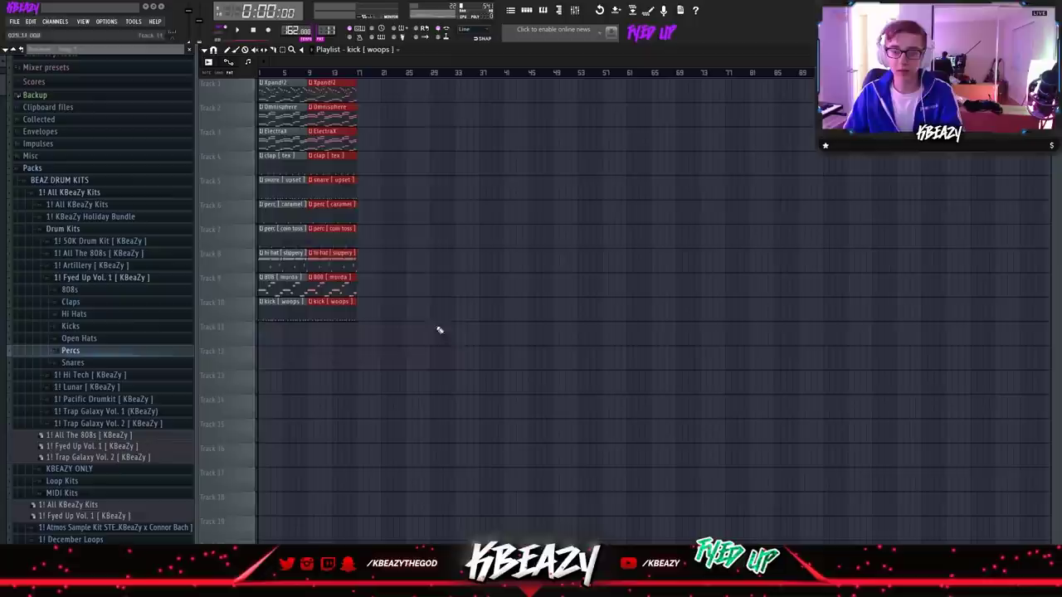
drag(441, 348, 261, 87)
key(ctrl+b)
Remove the ElectraX, drum and 808 clips from bars 1 to 16, keeping only Xpand!2 and Omnisphere there.
key(ctrl+d)
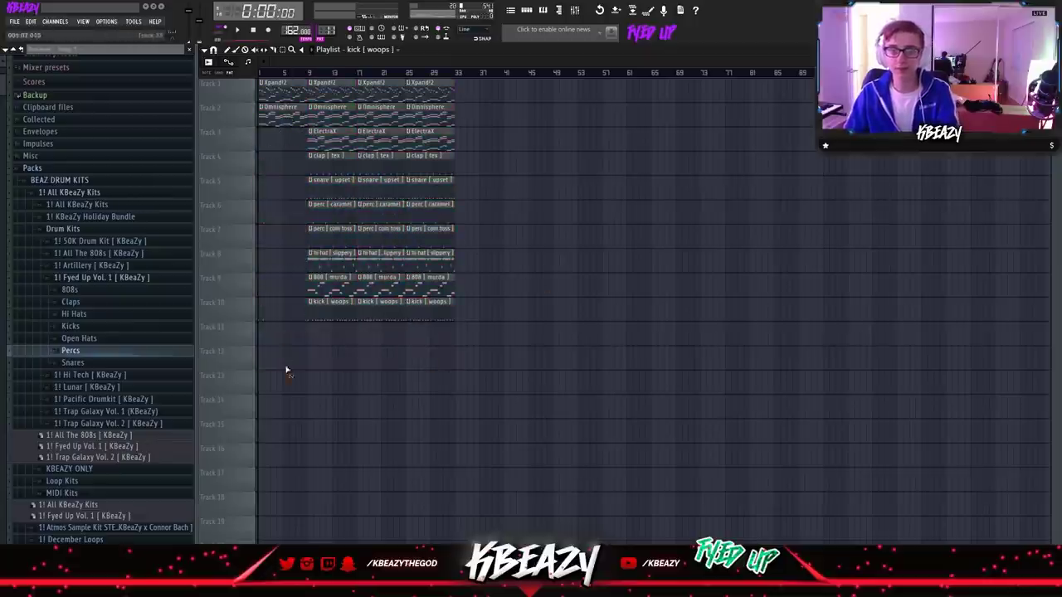
right_click(281, 112)
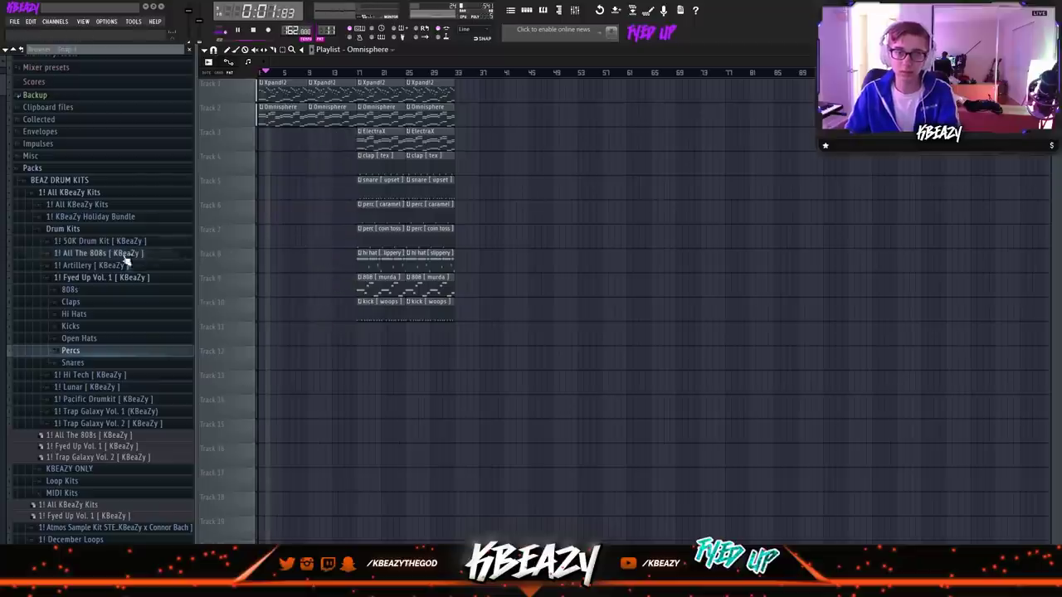
Place the FYED UP + DROP sample from the KBEAZY ONLY folder at bar 5 on playlist track 11 and open its channel settings.
click(102, 278)
click(74, 230)
click(77, 241)
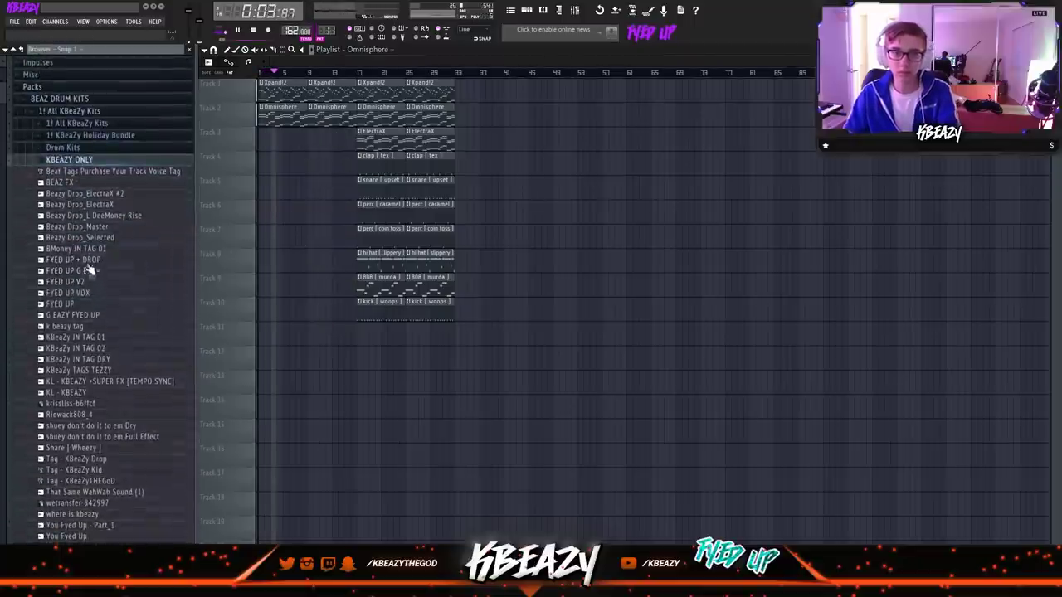
double_click(288, 334)
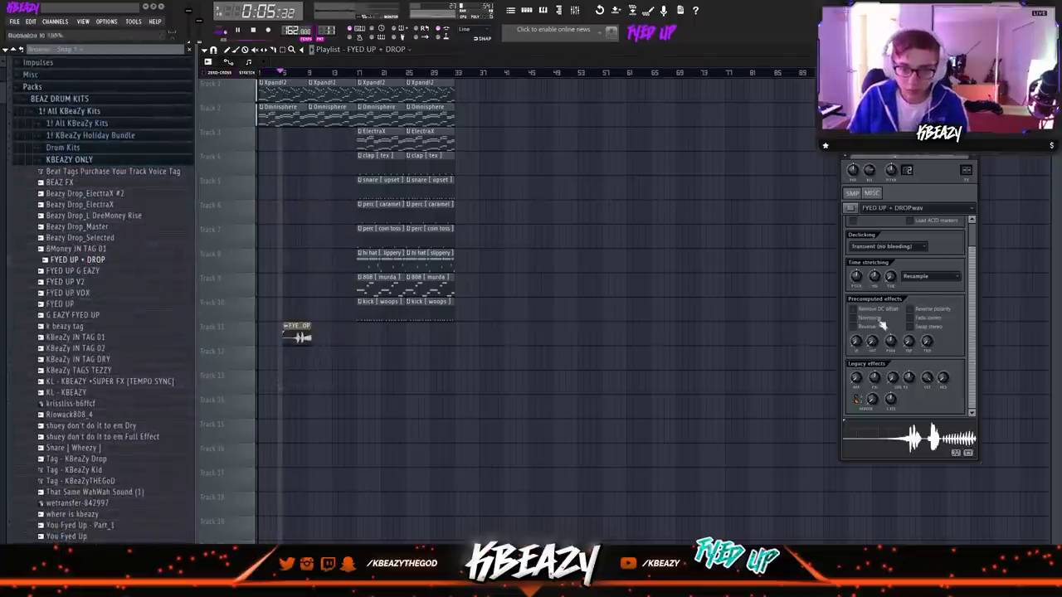
Shorten the FYED UP + DROP clip to end at bar 9 and set its time stretching to Pro transient.
click(285, 336)
click(927, 277)
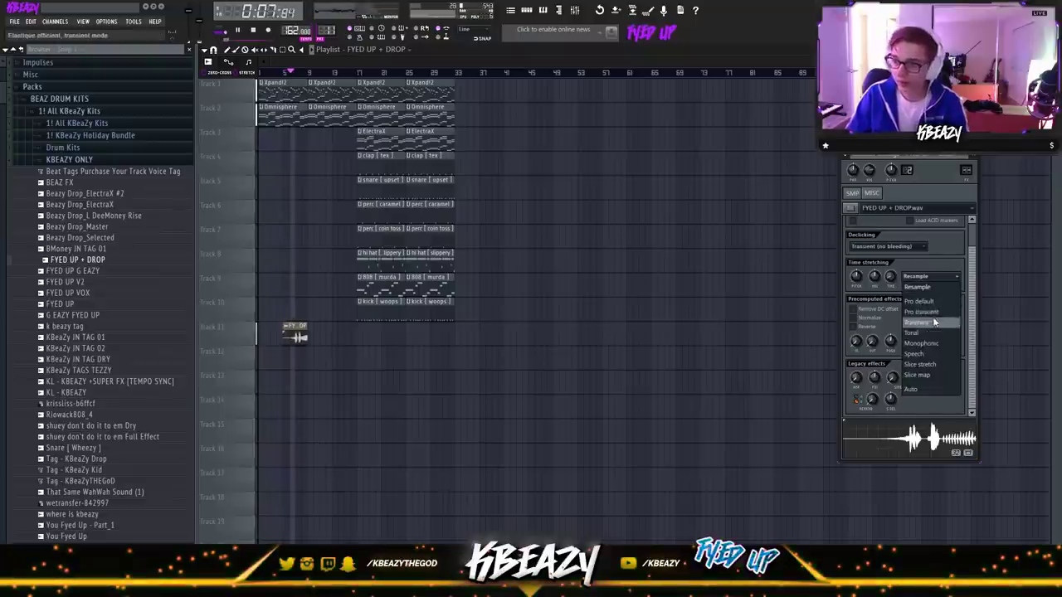
click(926, 312)
Remove the Xpand!2 and Omnisphere clips from bars 9 to 16 and move the full block at bar 17 back to bar 9.
drag(586, 393, 352, 83)
right_click(349, 88)
right_click(347, 113)
mouse_move(510, 369)
mouse_down()
mouse_move(357, 78)
mouse_move(334, 88)
mouse_up()
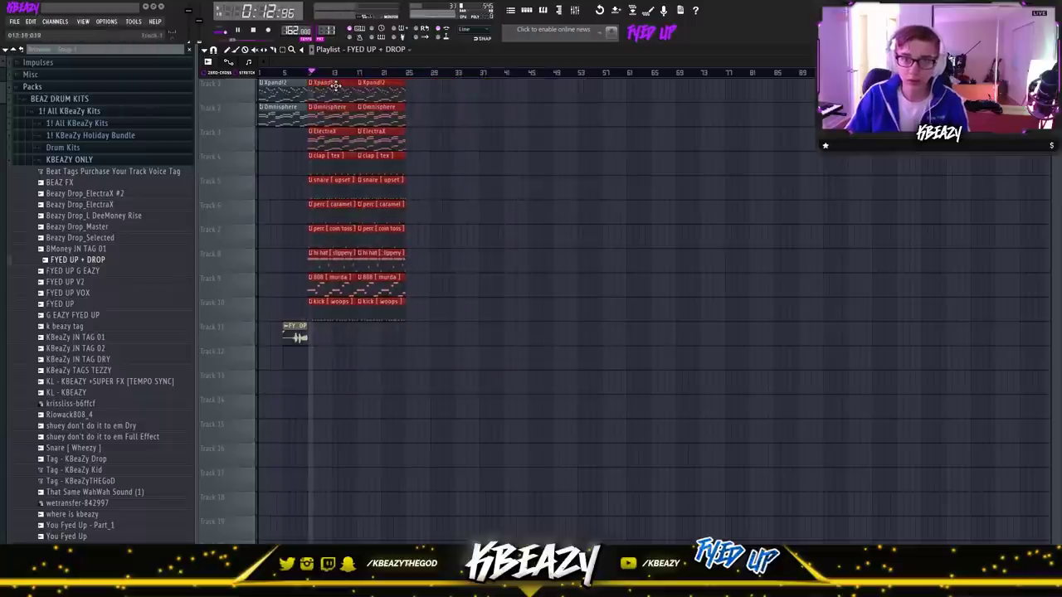
Strip ElectraX, snare and both percs from bars 9 to 16, then shift the block down one track and the FYED UP + DROP clip to track 12.
key(ctrl+d)
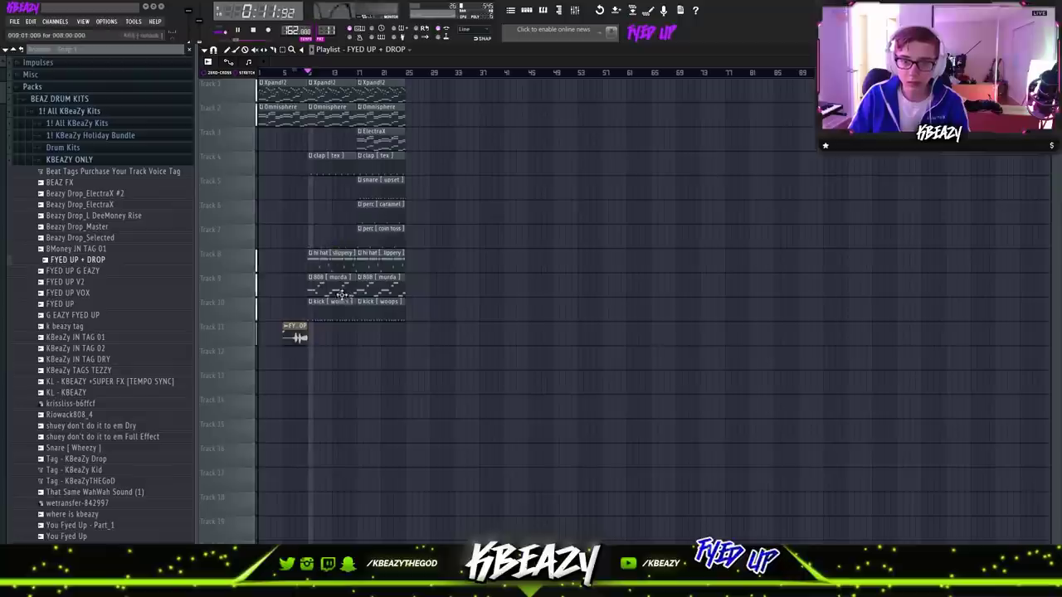
drag(439, 343, 333, 115)
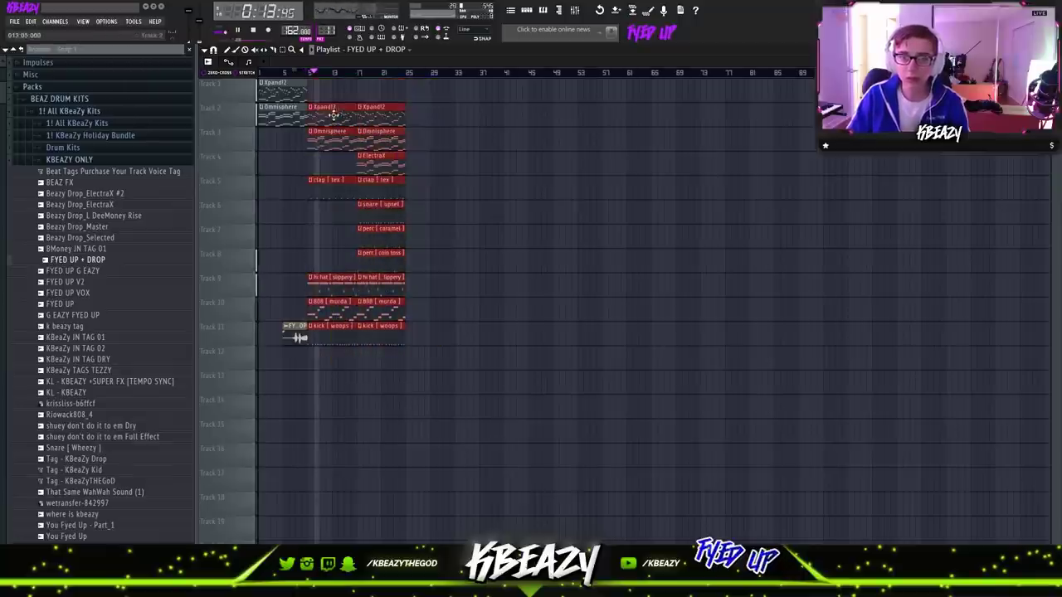
click(275, 263)
drag(300, 362, 299, 365)
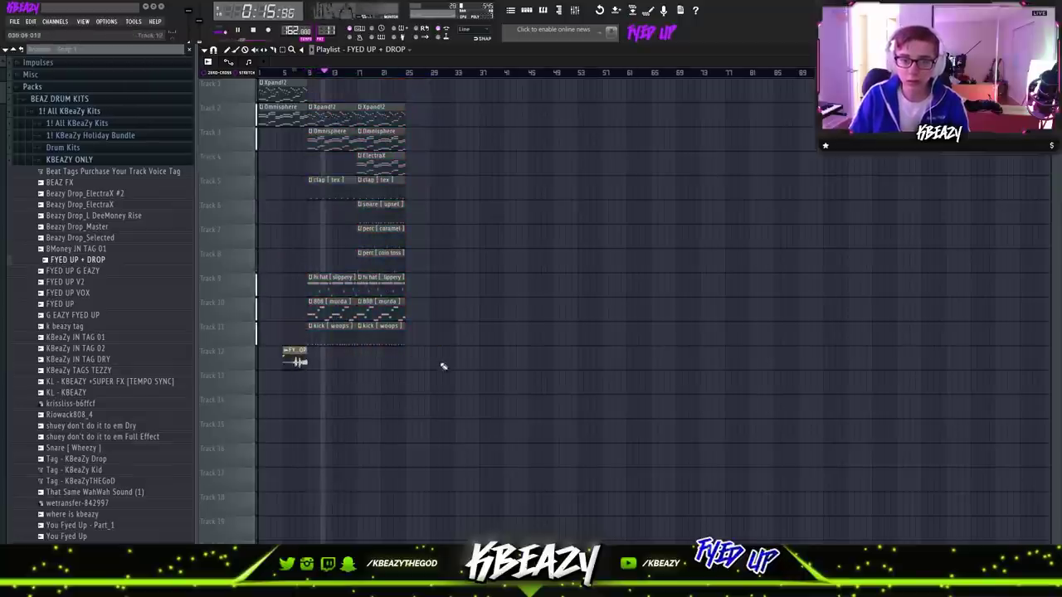
Duplicate the clip block of bars 9 to 24 at bar 25 and move the copy down two tracks.
drag(441, 362, 330, 81)
scroll(332, 86, down, 4)
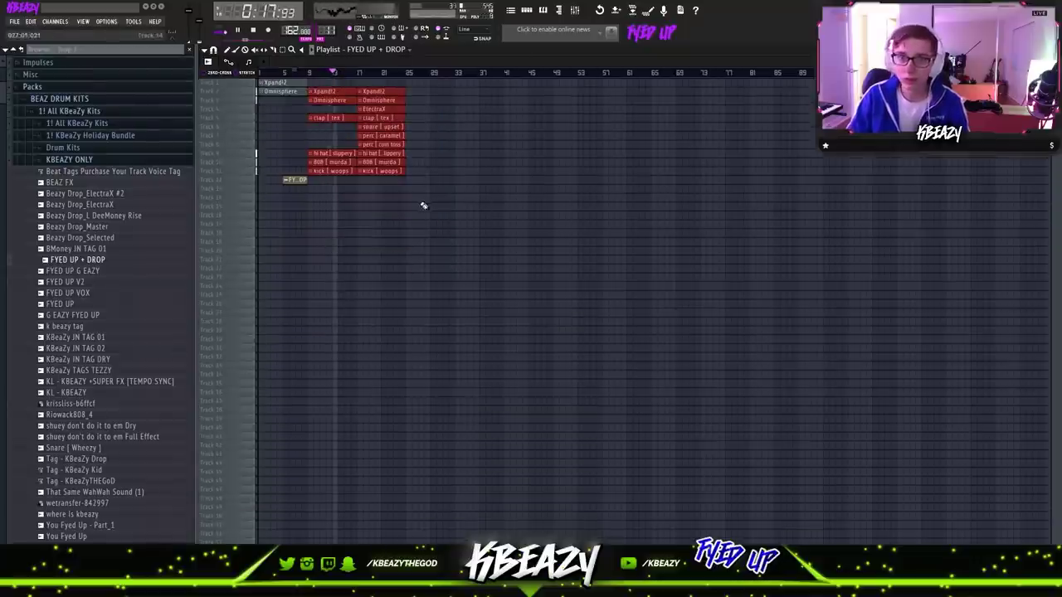
drag(419, 211, 336, 88)
key(ctrl+b)
drag(540, 211, 432, 89)
drag(433, 97, 432, 115)
ctrl+click(439, 97)
Add an ElectraX clip on track 6 and a snare clip on track 8 at bar 25.
click(476, 127)
click(428, 129)
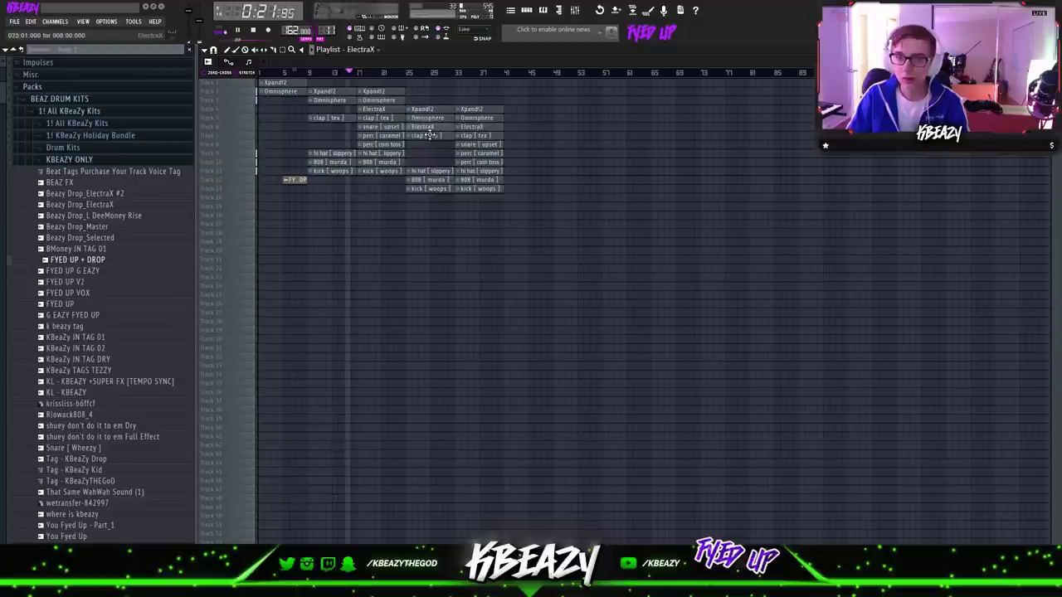
click(471, 145)
click(421, 145)
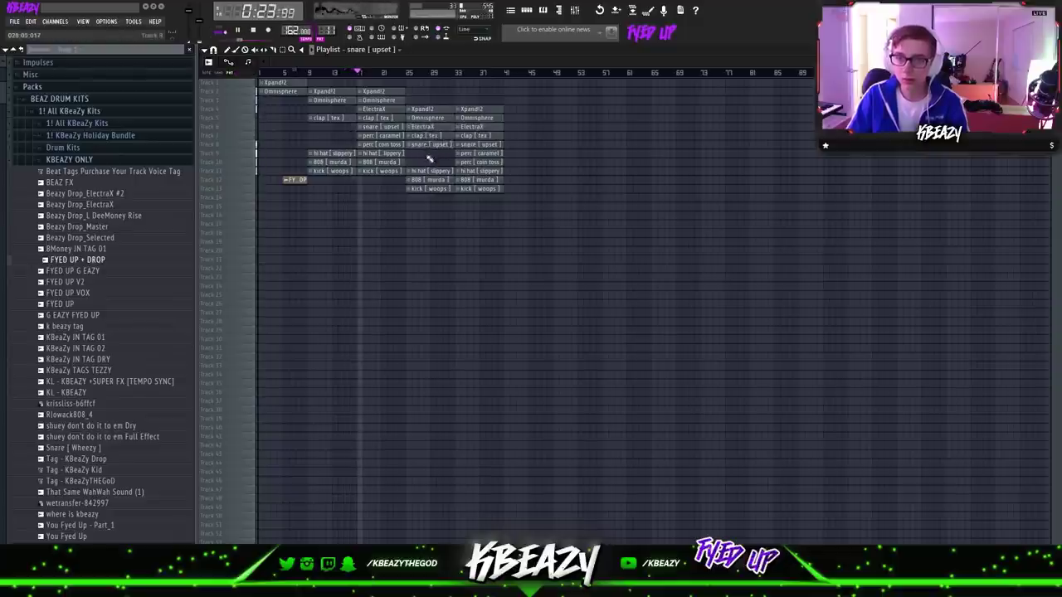
Remove the ElectraX clip from bars 25 to 32.
drag(517, 207, 413, 97)
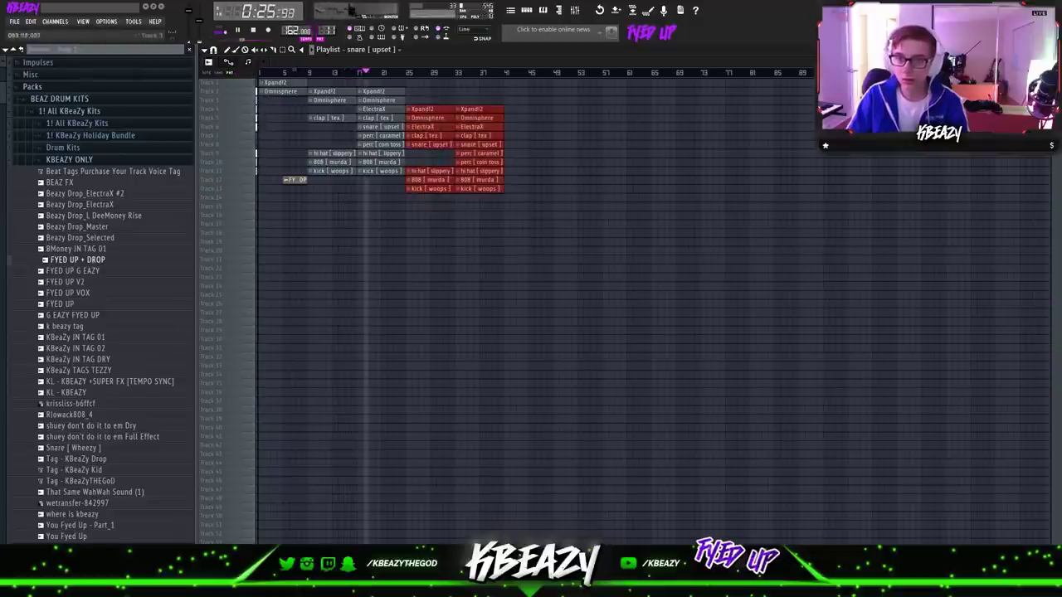
drag(1053, 73, 1053, 89)
ctrl+click(695, 203)
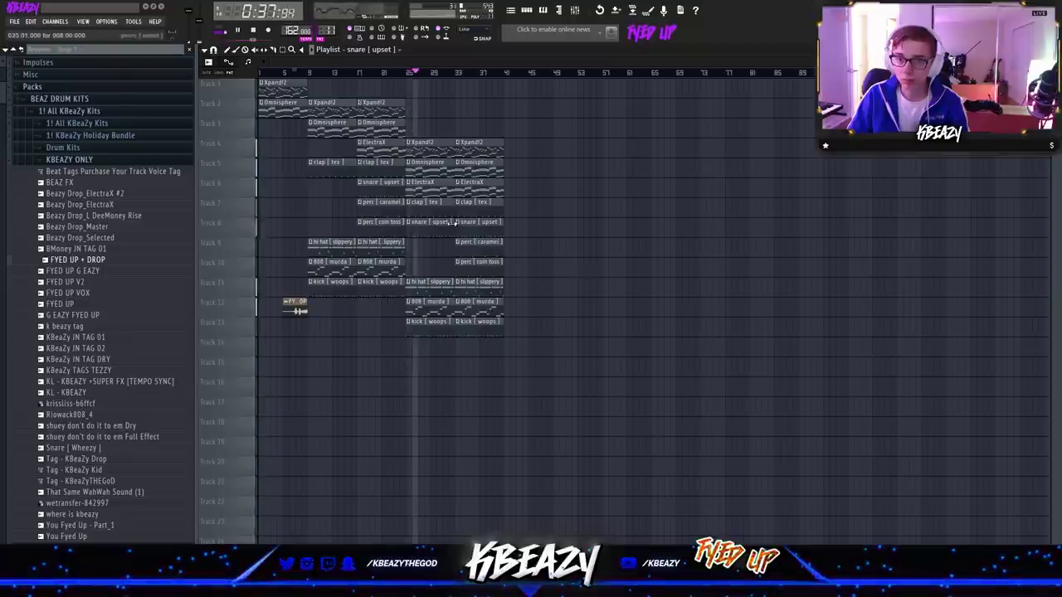
right_click(433, 193)
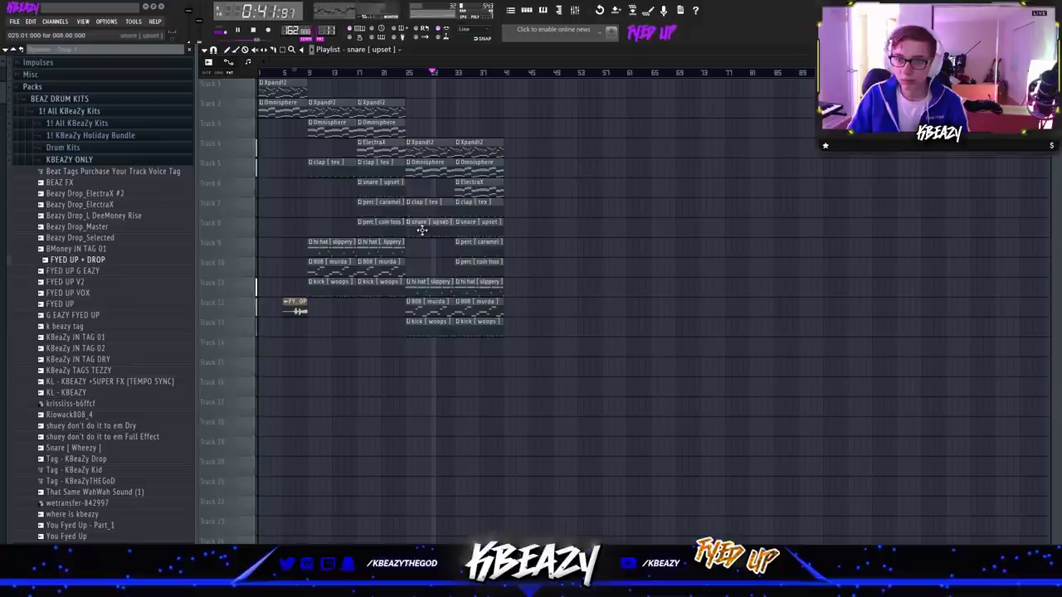
Duplicate the clip block of bars 25 to 40 at bar 41.
drag(504, 340, 405, 134)
drag(543, 359, 407, 134)
key(ctrl+b)
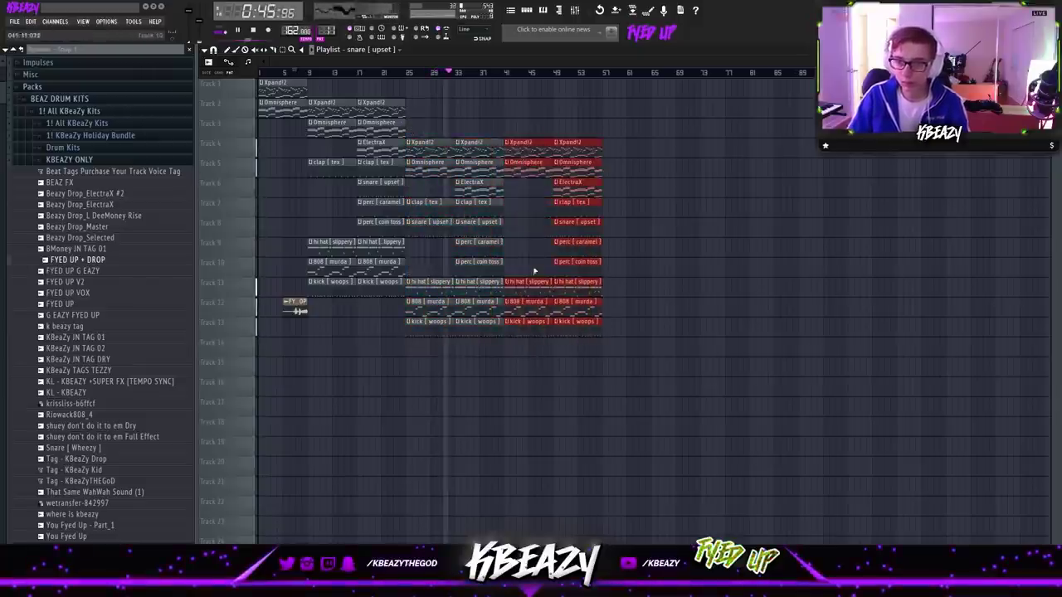
Remove all copied clips from bar 41 onward except Xpand!2 and Omnisphere in bars 41 to 48.
drag(528, 206, 581, 205)
right_click(579, 192)
ctrl+click(550, 201)
right_click(556, 169)
right_click(555, 147)
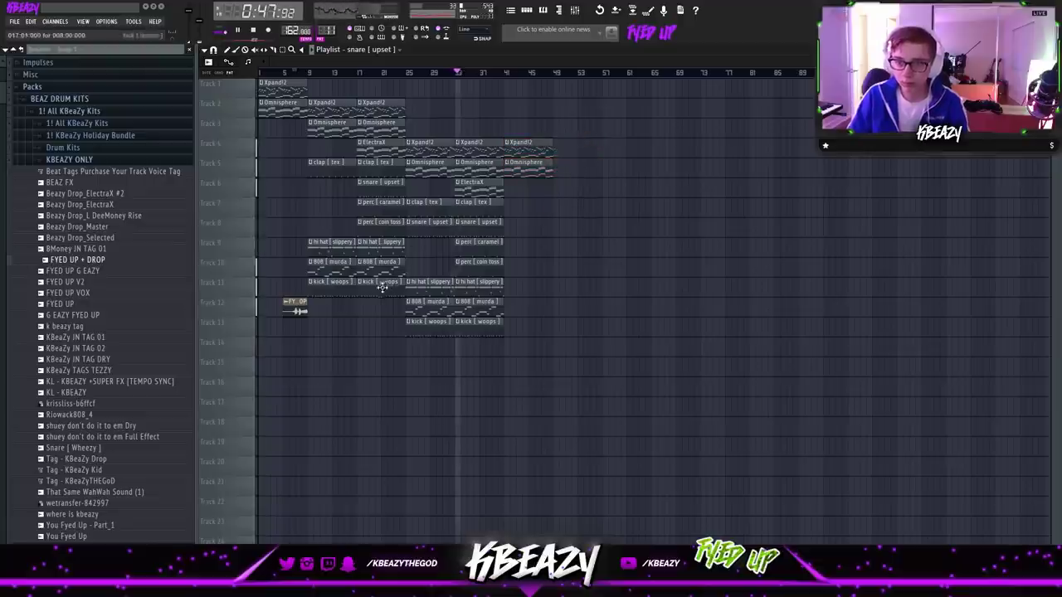
Copy the block of bars 9 to 24 to bar 49 and duplicate the clips of bars 25 to 64 at bar 65.
mouse_move(385, 287)
mouse_down()
mouse_move(335, 98)
mouse_move(619, 97)
mouse_move(580, 98)
mouse_up()
drag(714, 416, 440, 99)
key(ctrl+b)
drag(1053, 74, 1053, 104)
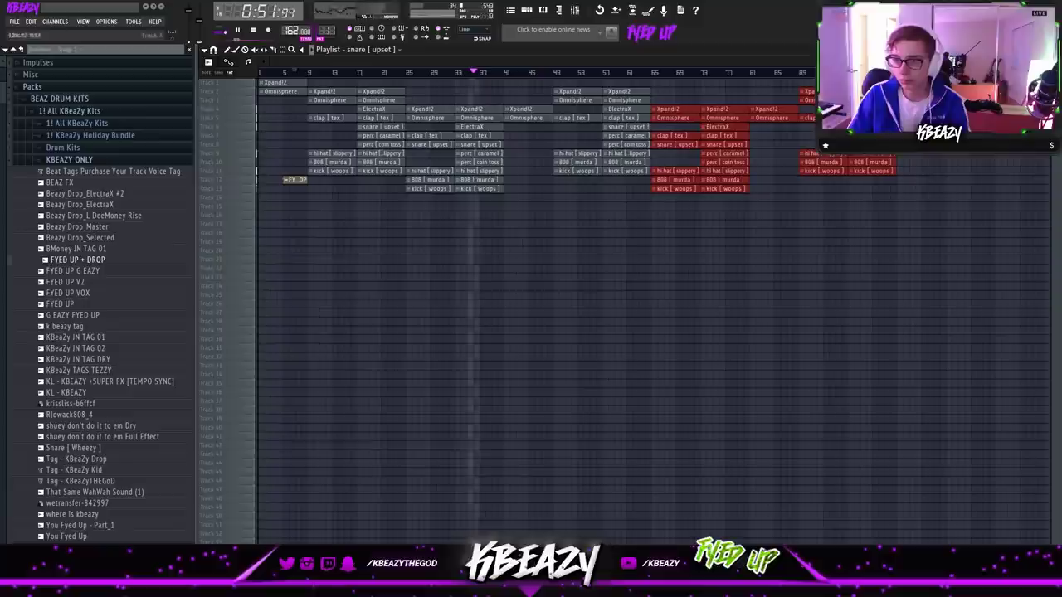
ctrl+click(775, 237)
Jump playback to about bar 103 to check the arrangement's length and stop it there.
click(887, 73)
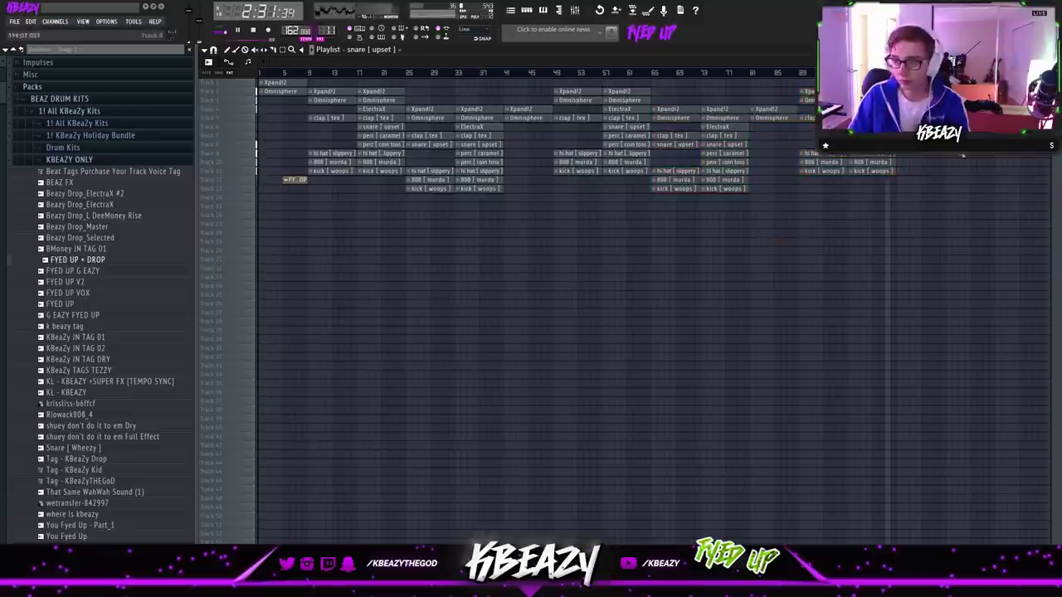
key(space)
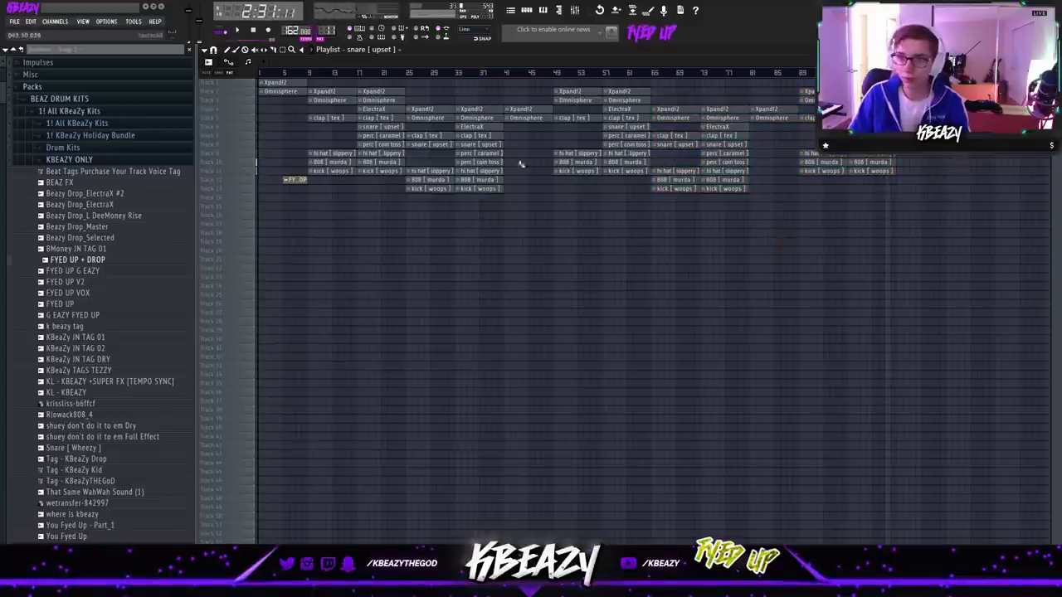
drag(382, 208, 263, 81)
drag(284, 122, 278, 80)
mouse_move(378, 230)
mouse_down()
mouse_move(337, 81)
mouse_move(533, 125)
mouse_move(489, 98)
mouse_move(640, 80)
mouse_move(685, 101)
mouse_move(680, 90)
mouse_up()
drag(917, 235, 823, 89)
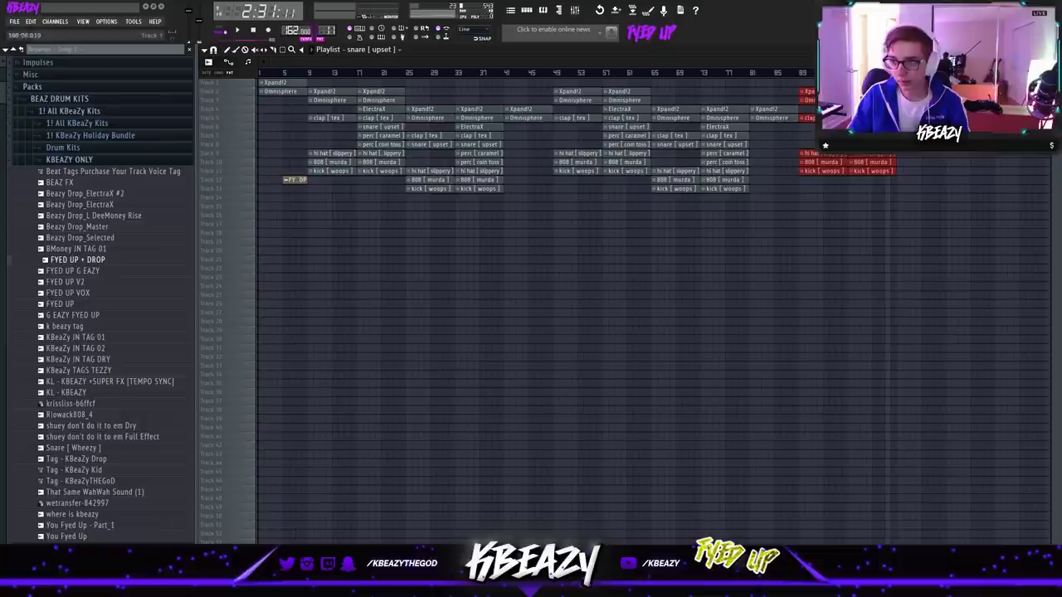
ctrl+click(963, 162)
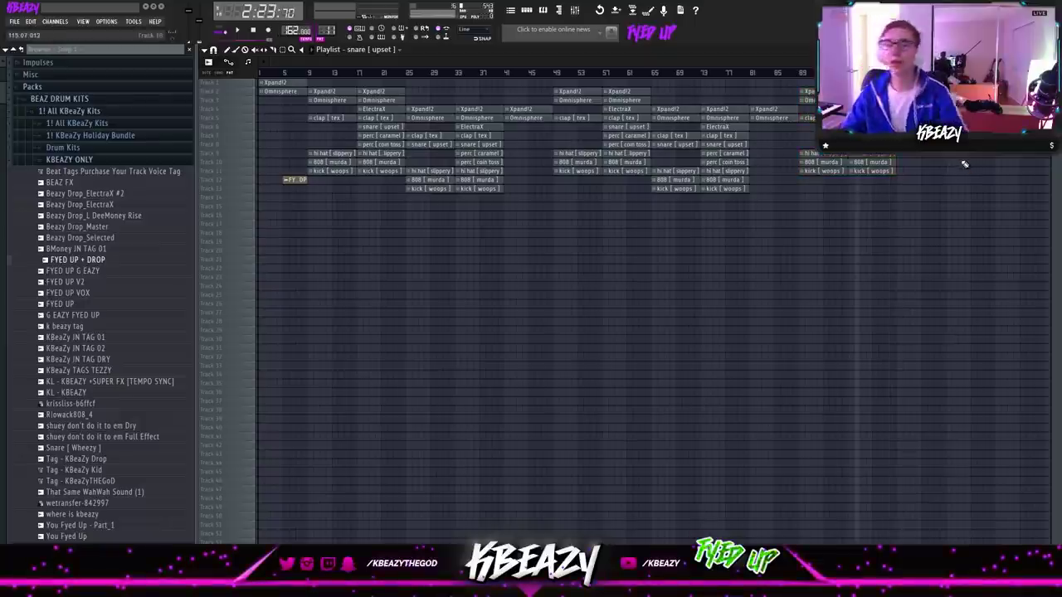